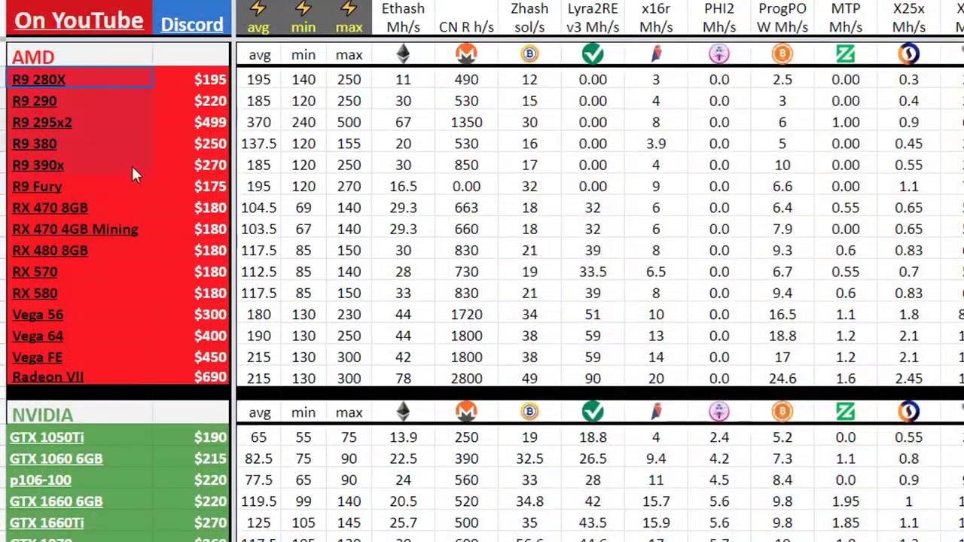
shift+click(140, 378)
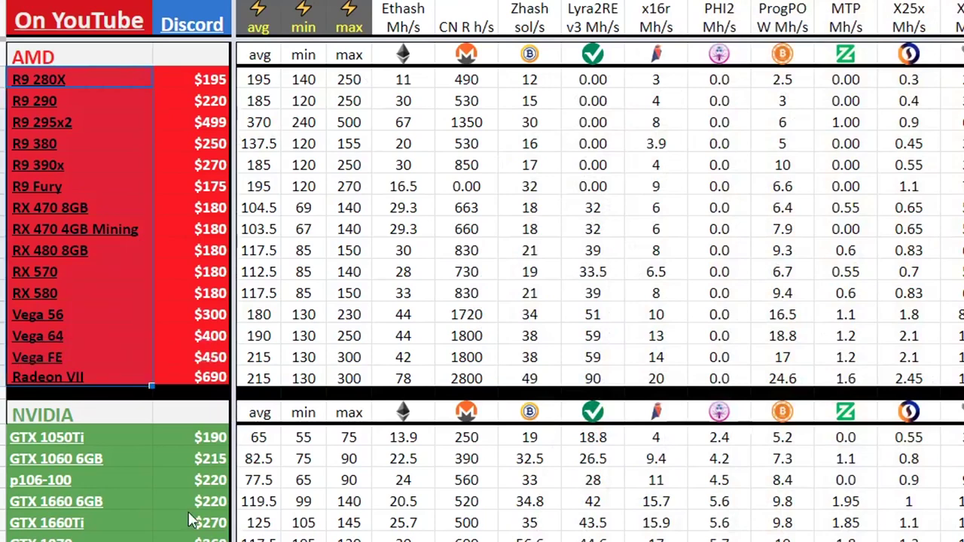
click(183, 74)
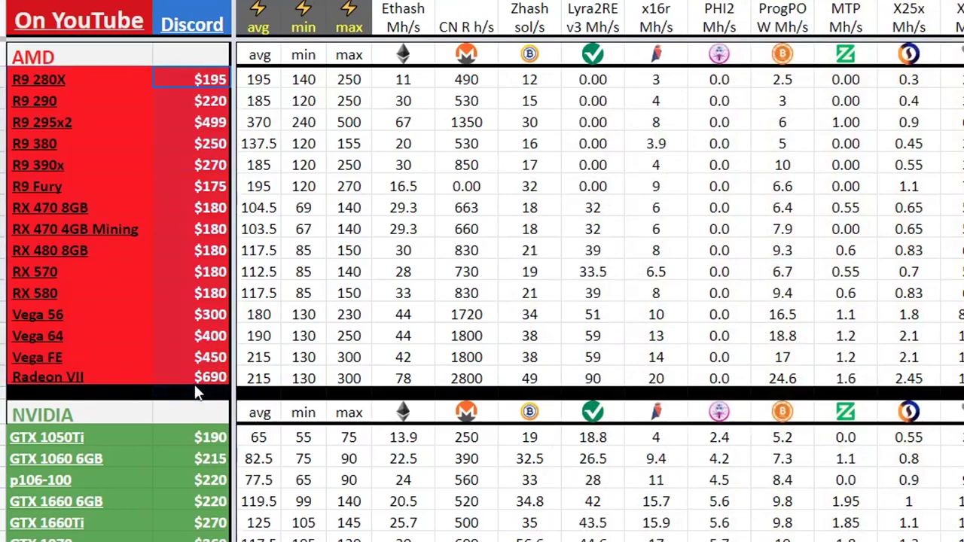
shift+click(194, 377)
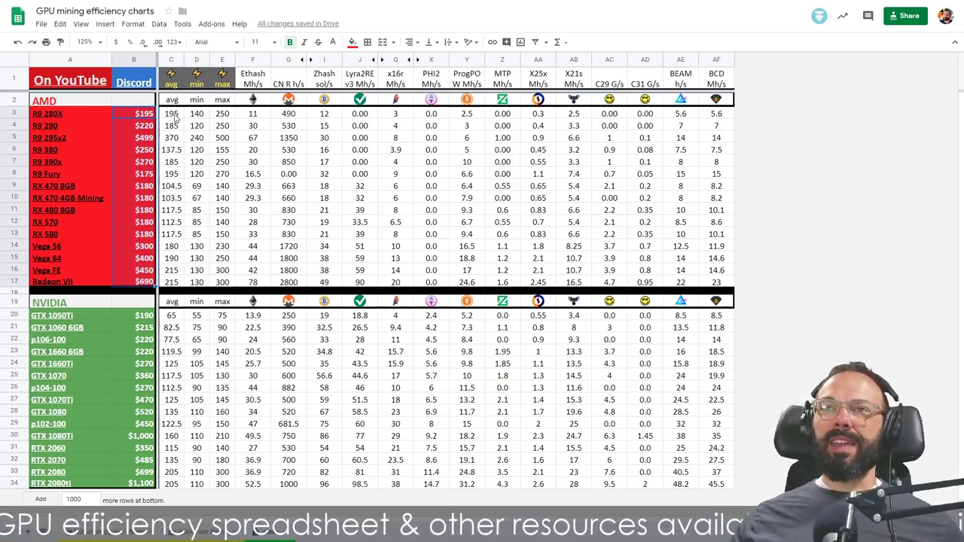
drag(174, 114, 179, 282)
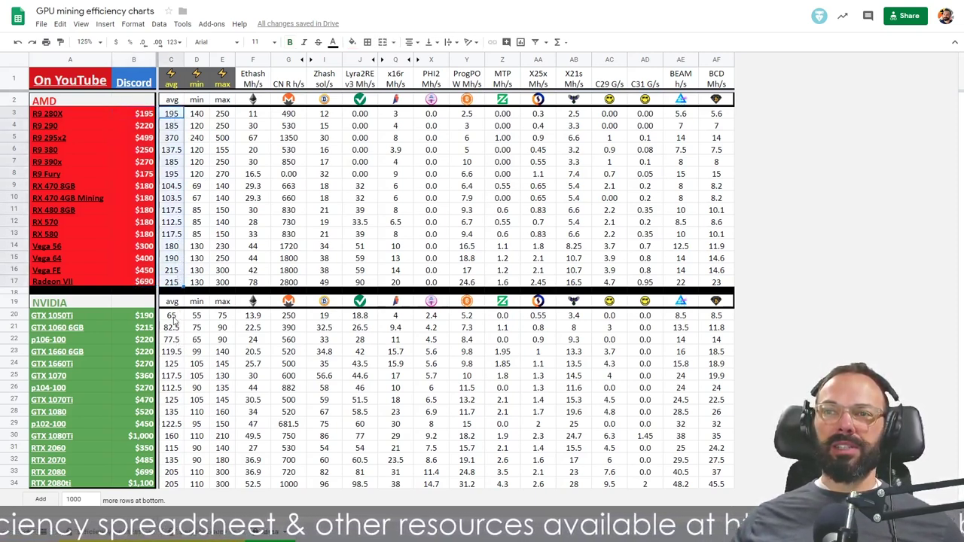
drag(178, 317, 182, 482)
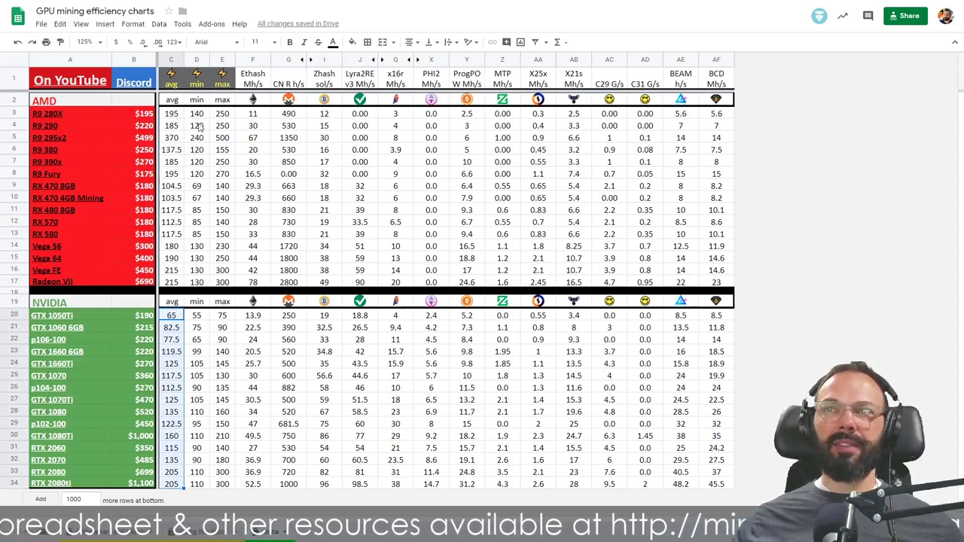
drag(198, 113, 226, 282)
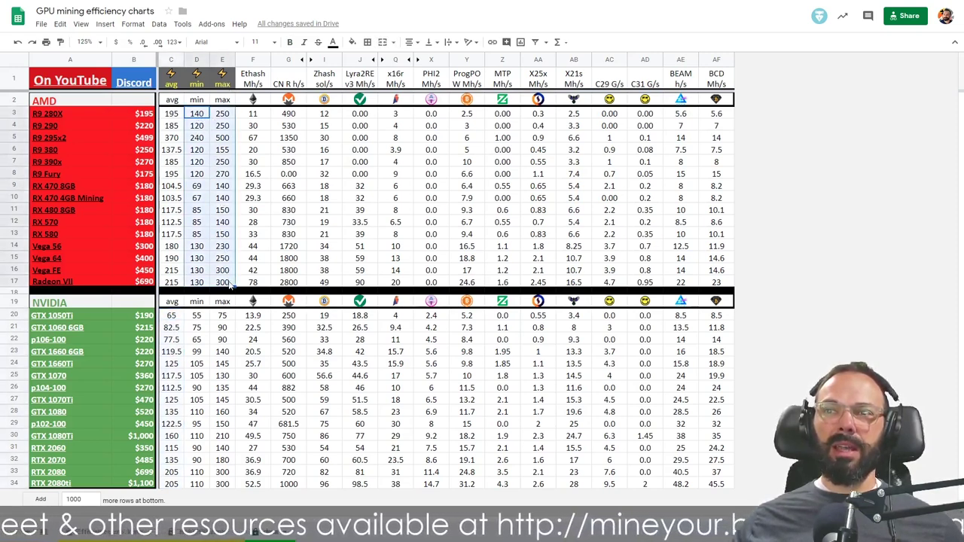
click(199, 127)
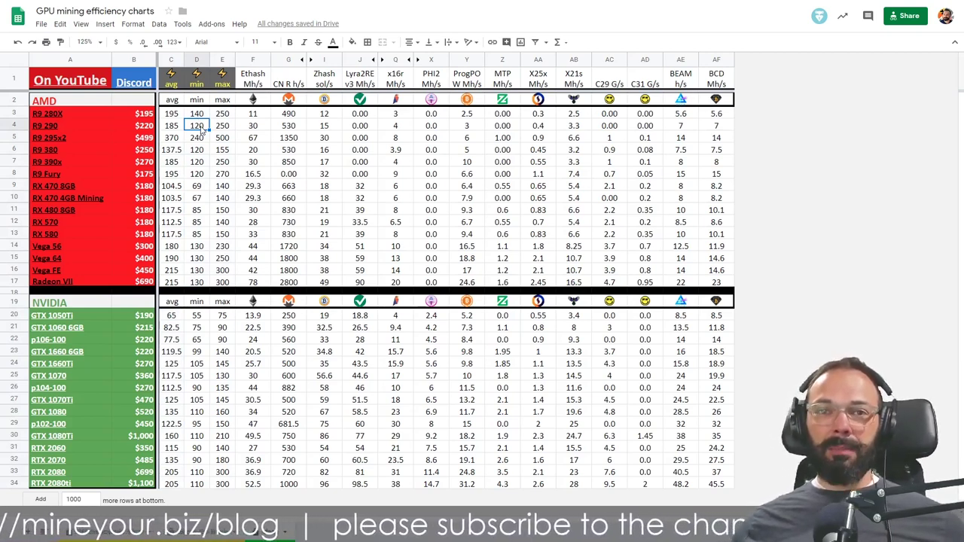
click(201, 188)
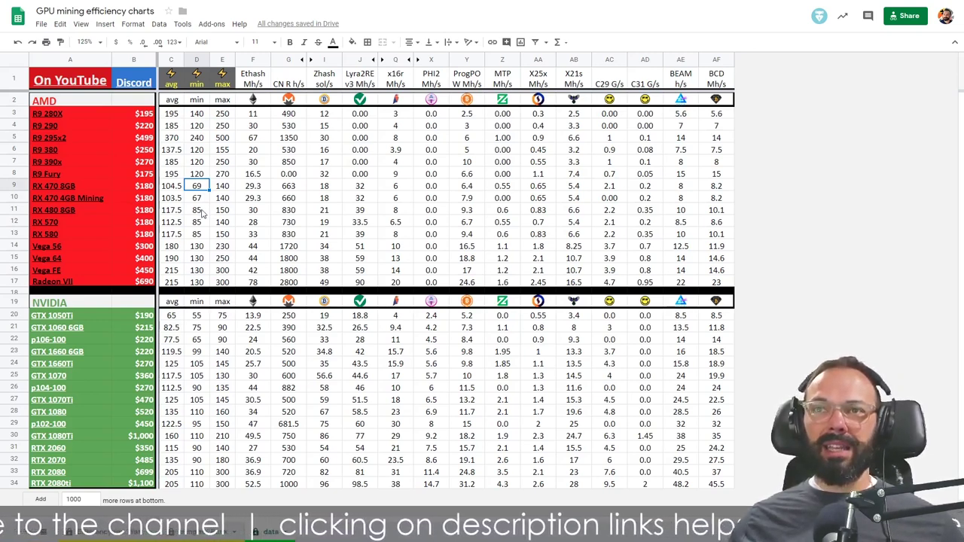
click(200, 200)
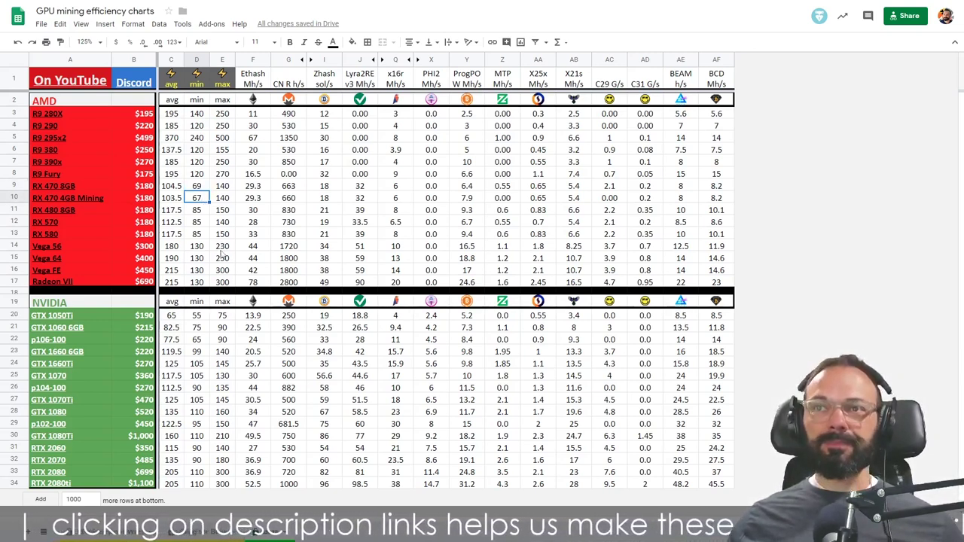
drag(225, 115, 232, 282)
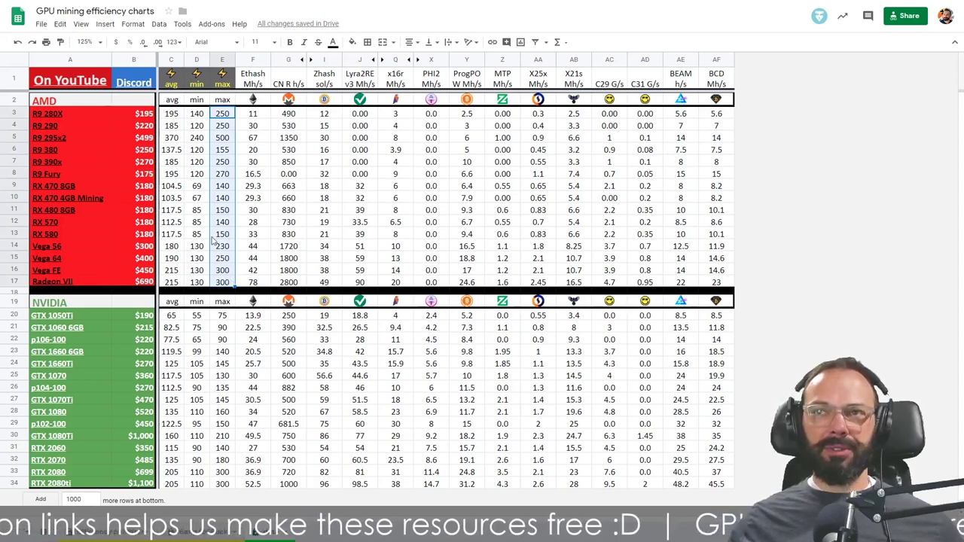
click(172, 116)
drag(179, 233, 179, 283)
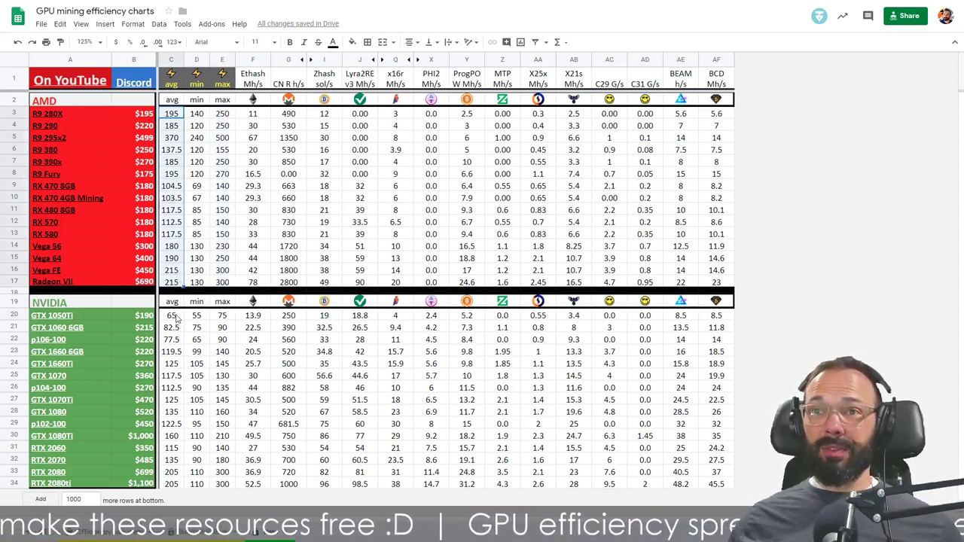
drag(175, 316, 177, 486)
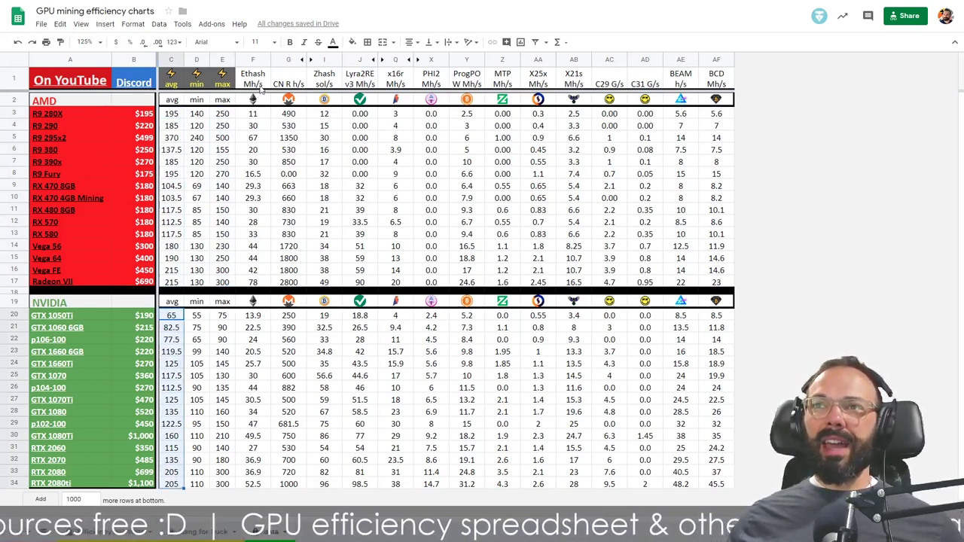
drag(256, 83, 704, 79)
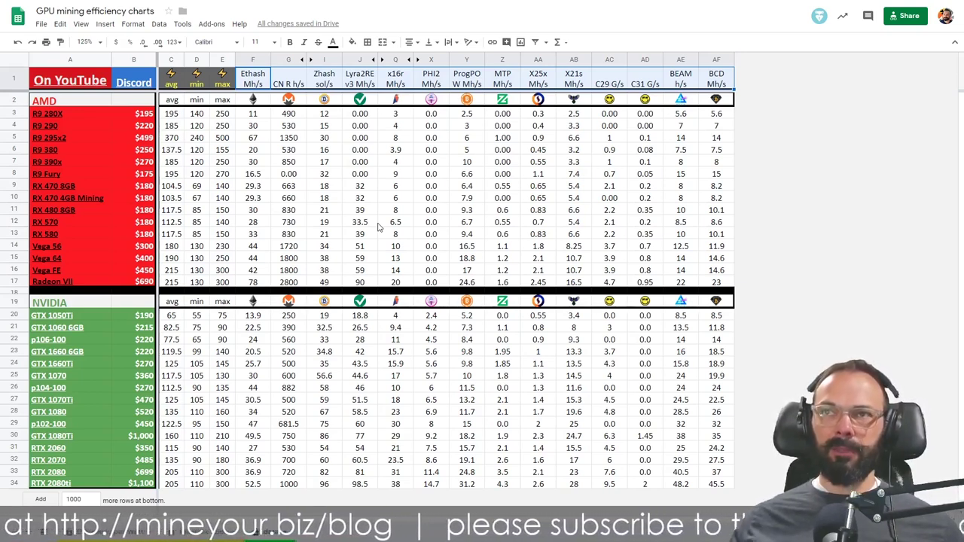
drag(253, 102, 717, 100)
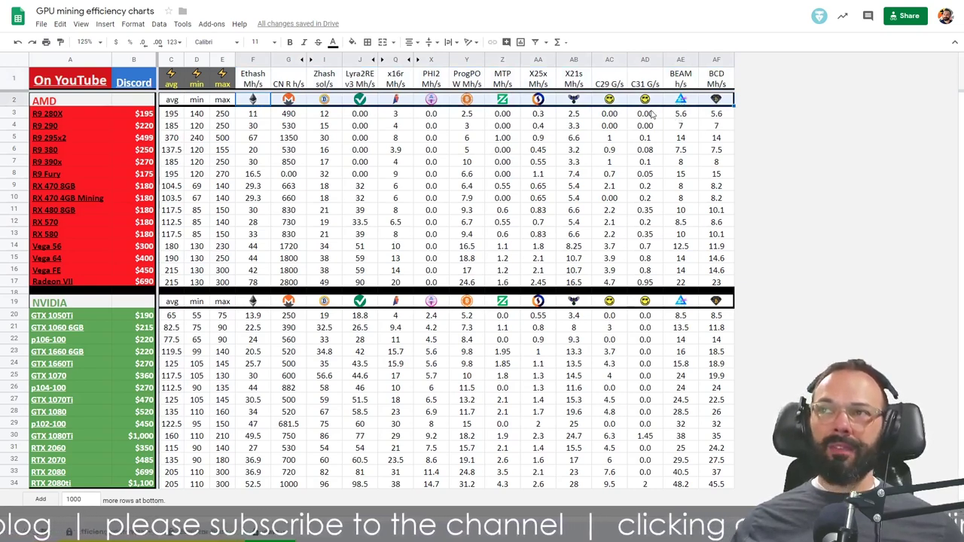
click(467, 80)
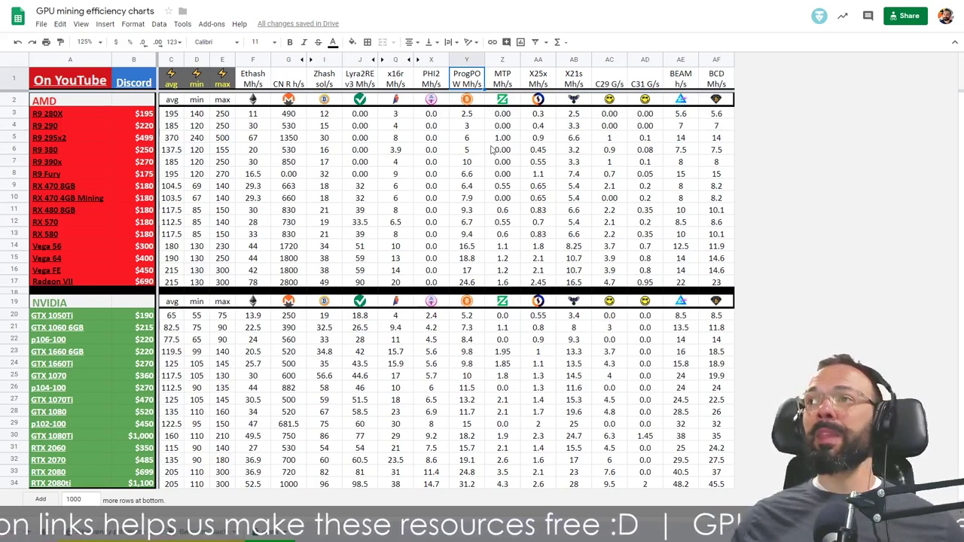
click(441, 83)
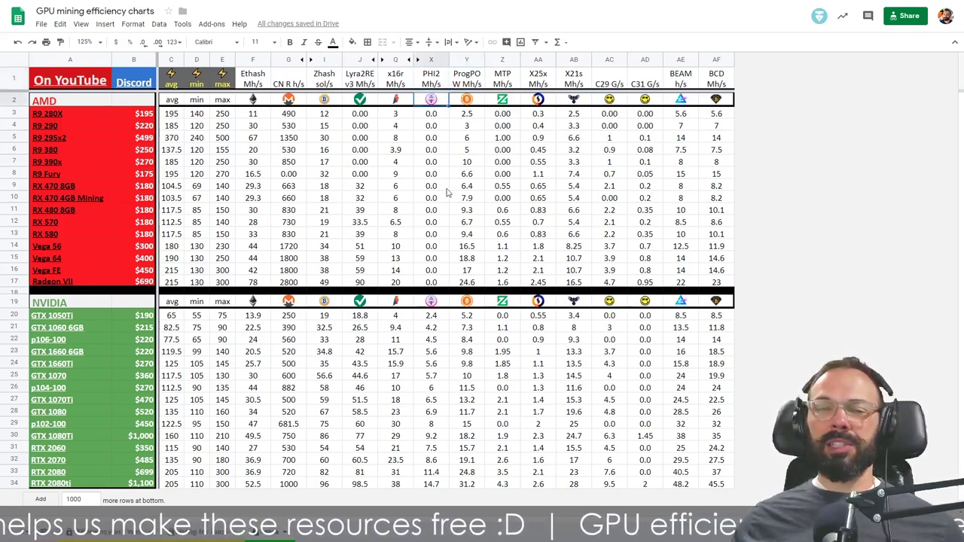
click(580, 84)
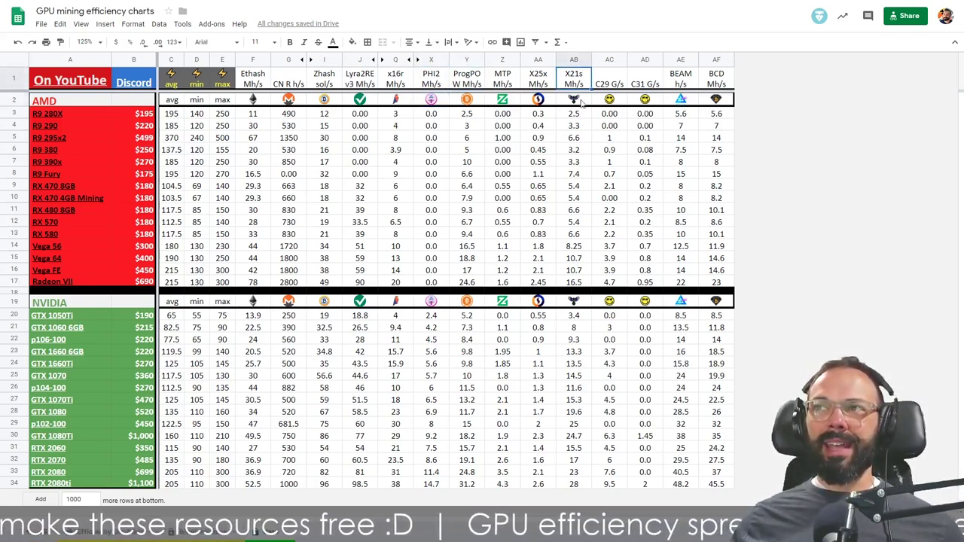
click(587, 103)
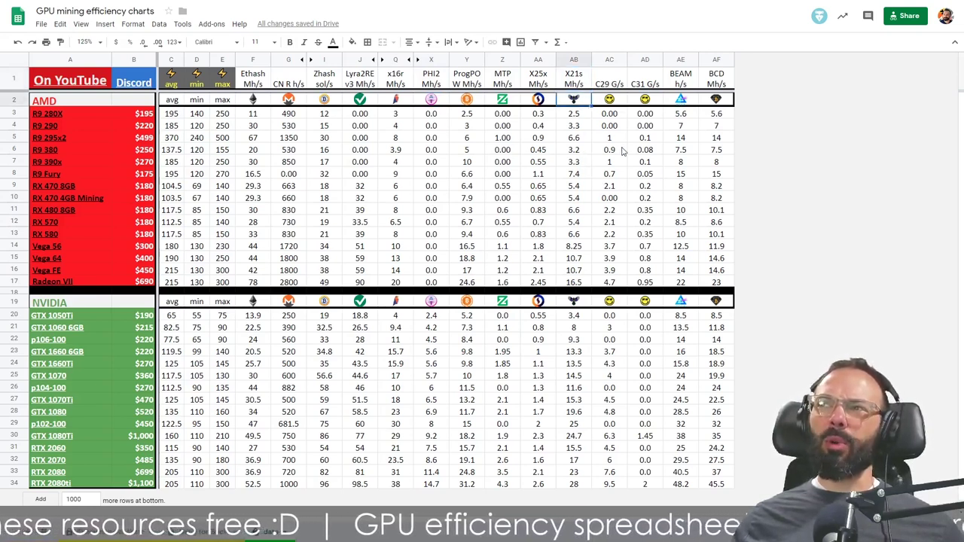
drag(609, 84, 644, 84)
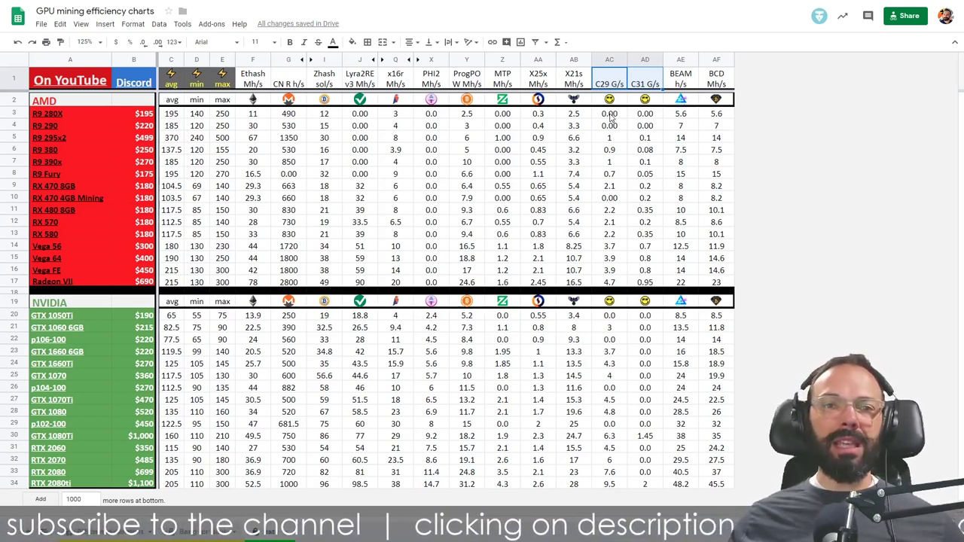
click(730, 105)
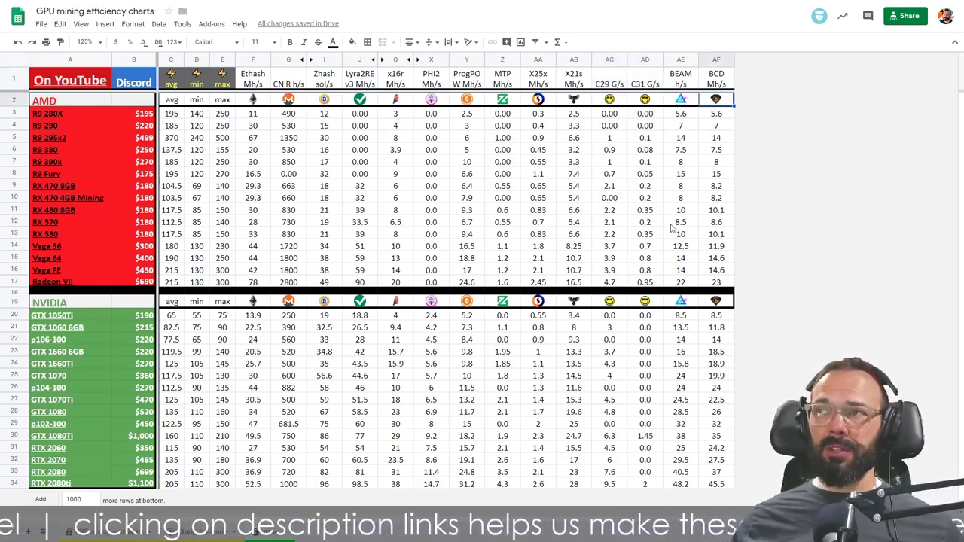
drag(721, 119, 719, 280)
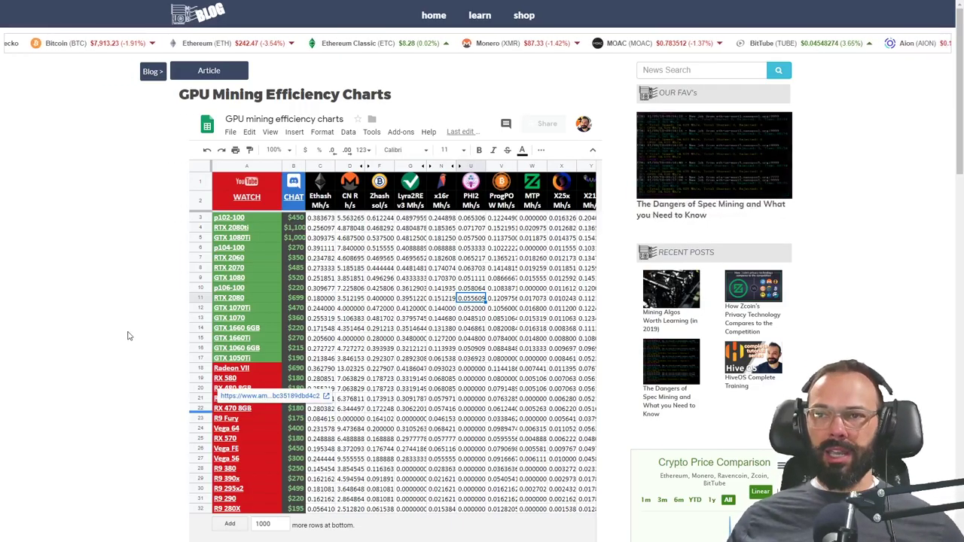
scroll(133, 276, down, 20)
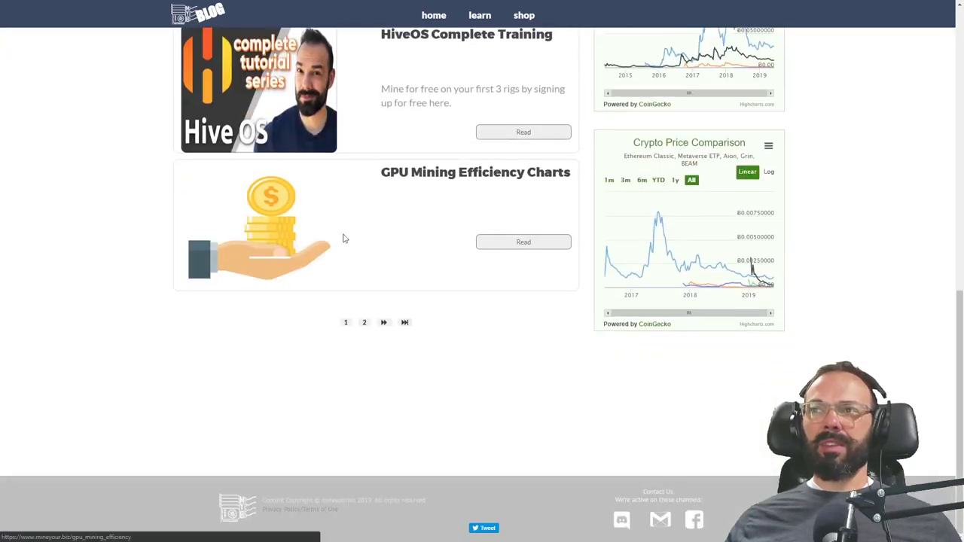
scroll(187, 281, up, 8)
scroll(159, 293, down, 10)
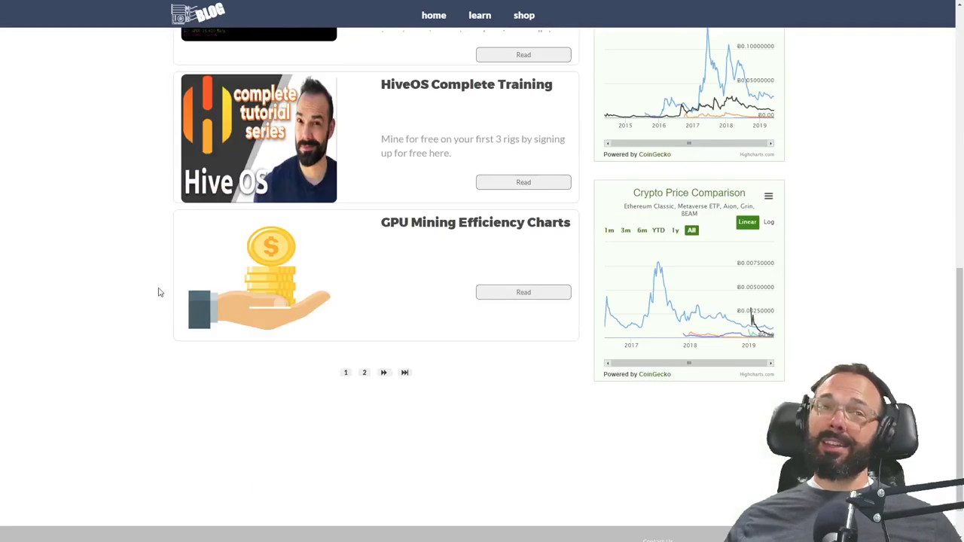
scroll(158, 292, up, 10)
scroll(158, 292, down, 6)
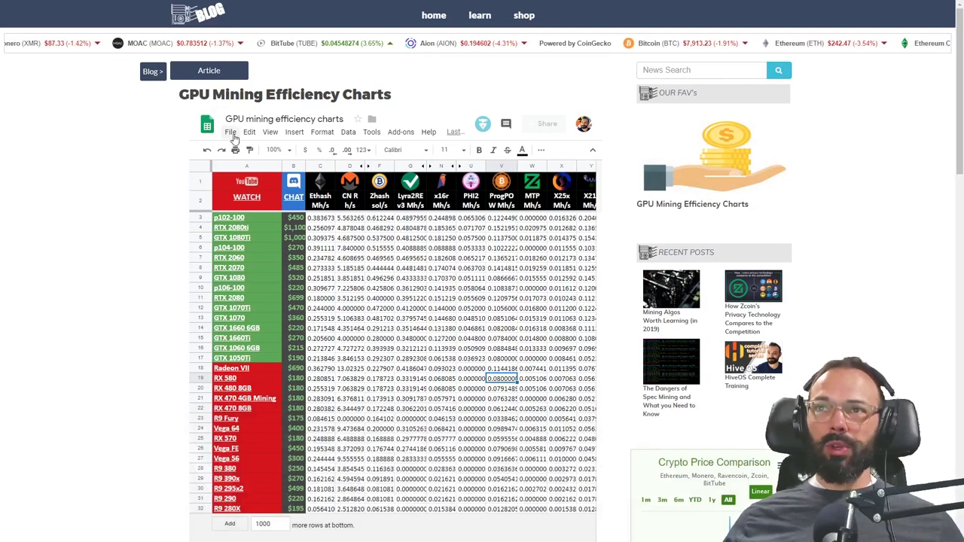
Step: Browse the embedded efficiency sheet's file options and the GTX 1070Ti Lyra2REv3 efficiency cell
click(231, 133)
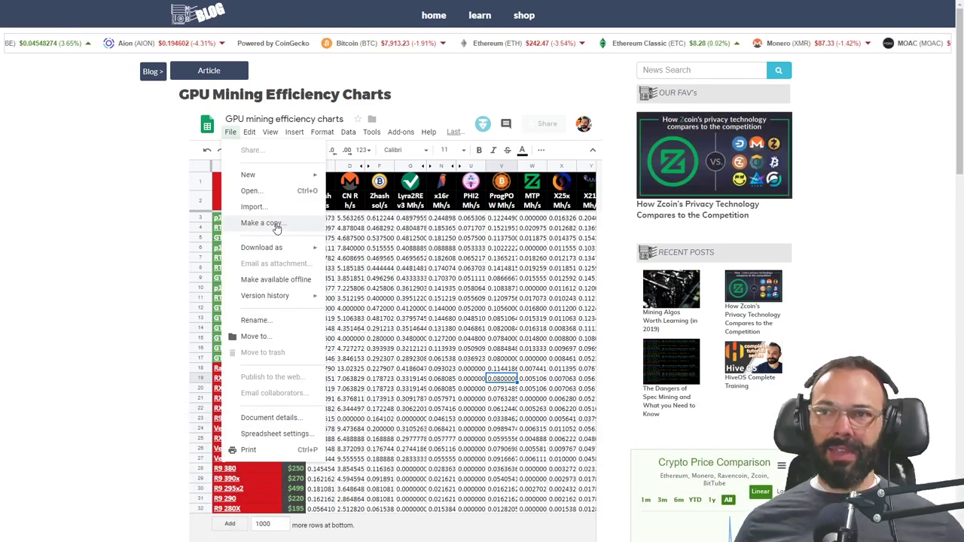
click(169, 277)
drag(398, 260, 539, 462)
click(411, 309)
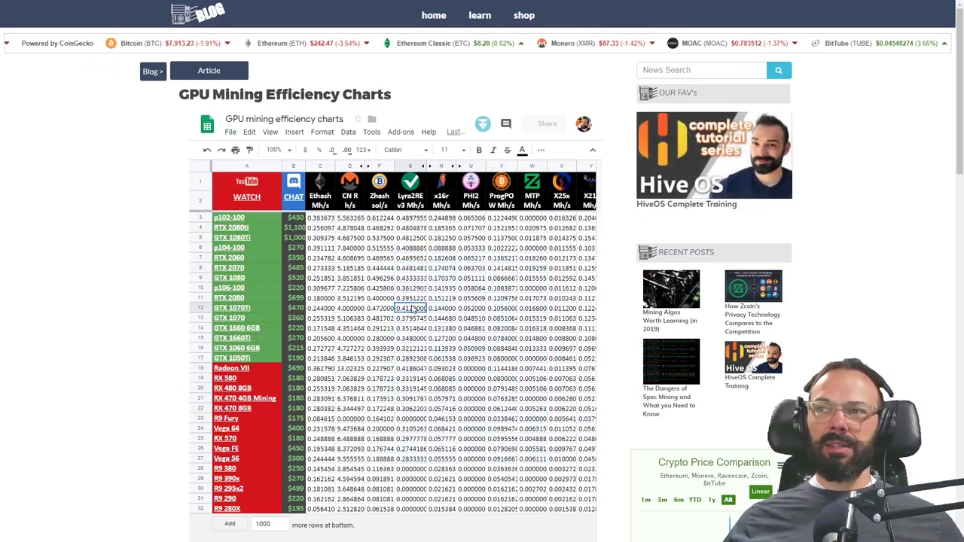
right_click(412, 312)
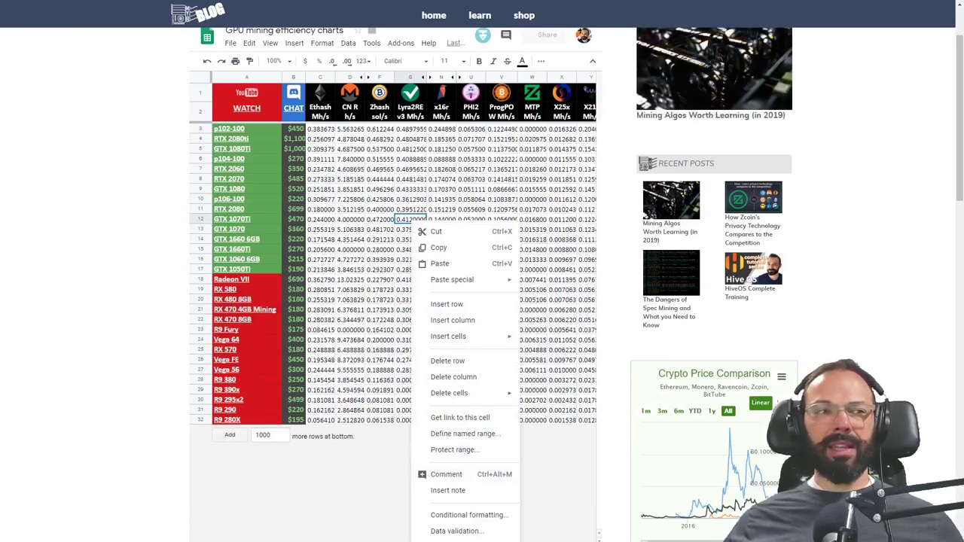
key(Escape)
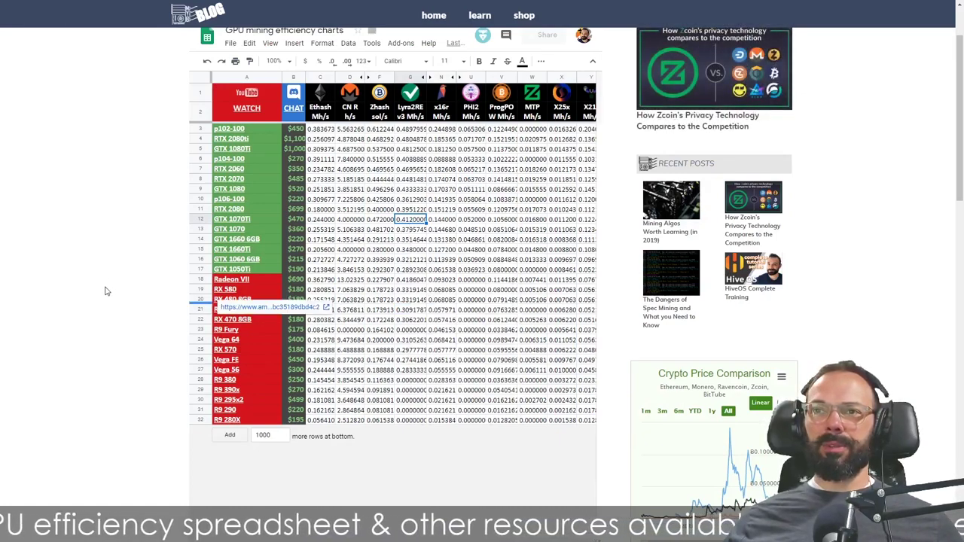
scroll(106, 290, up, 1)
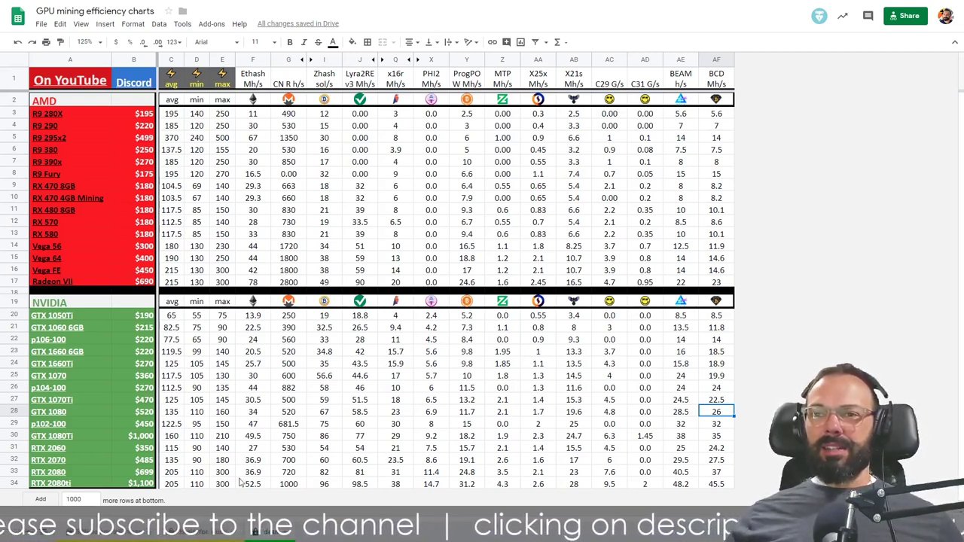
Step: Sort the dollar-per-hashrate tab by Ethash, cheapest cost per Mh/s first
click(215, 533)
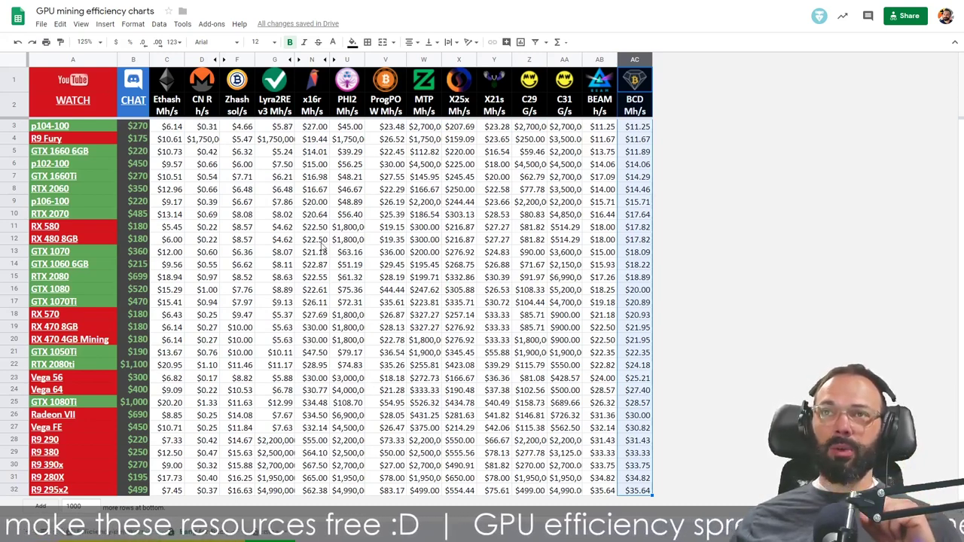
click(177, 61)
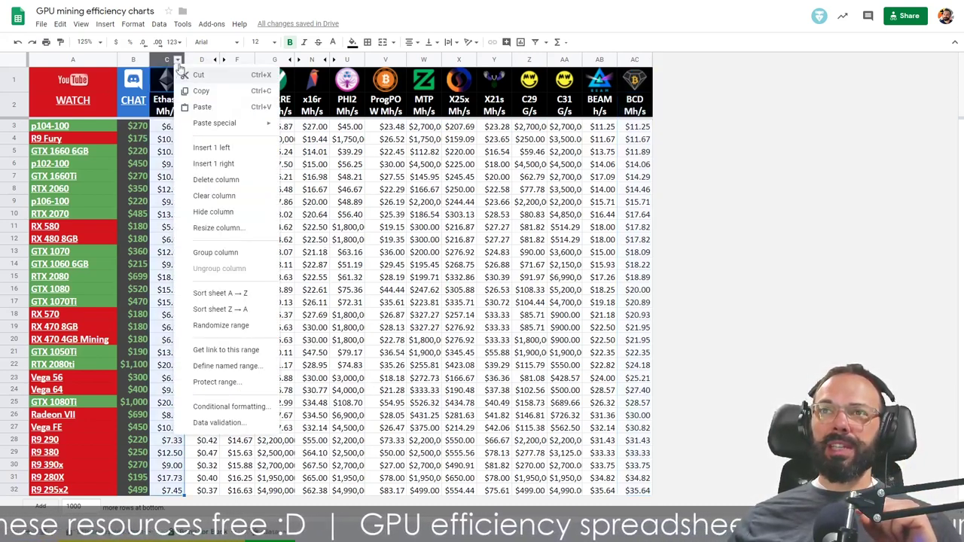
click(220, 293)
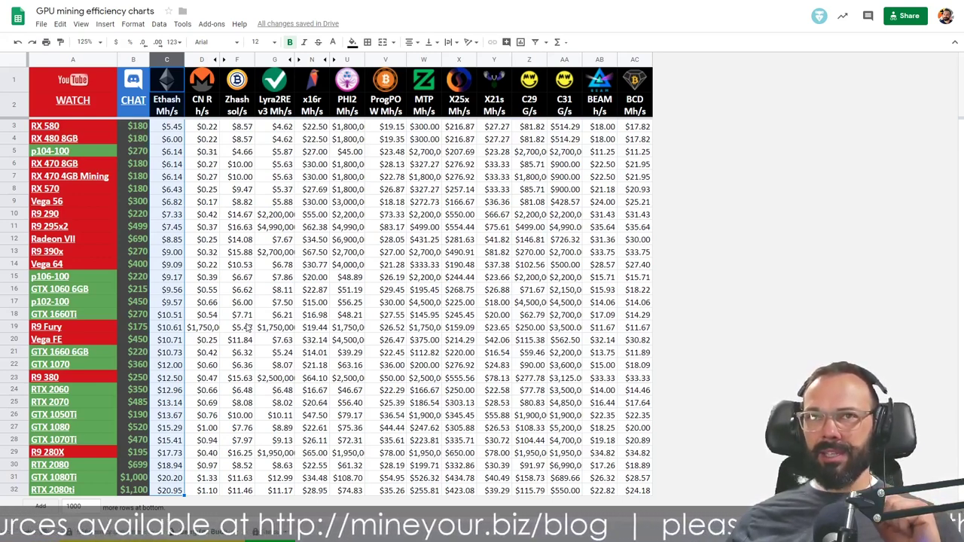
Step: Check the RX 470 8GB, p104-100, RX 580 and R9 290 cost values
mouse_move(89, 129)
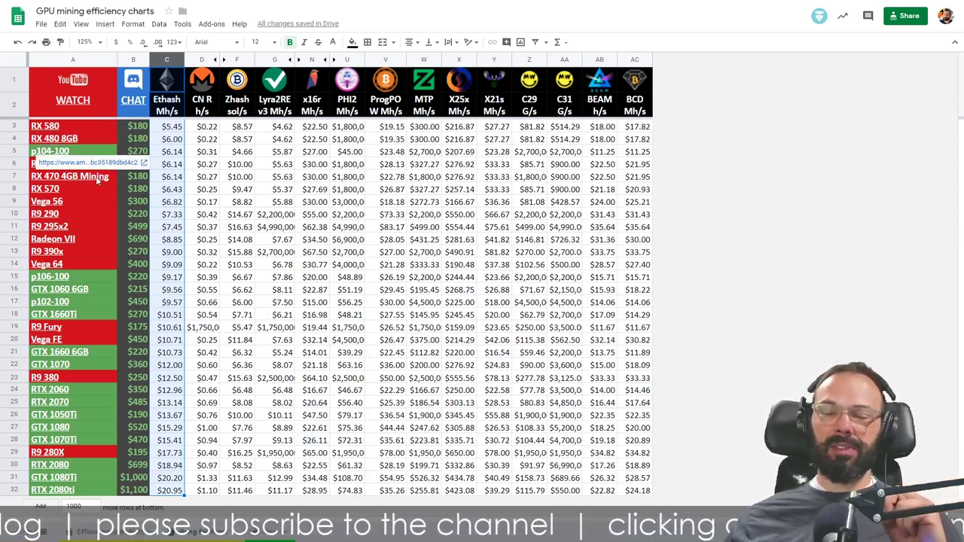
click(216, 164)
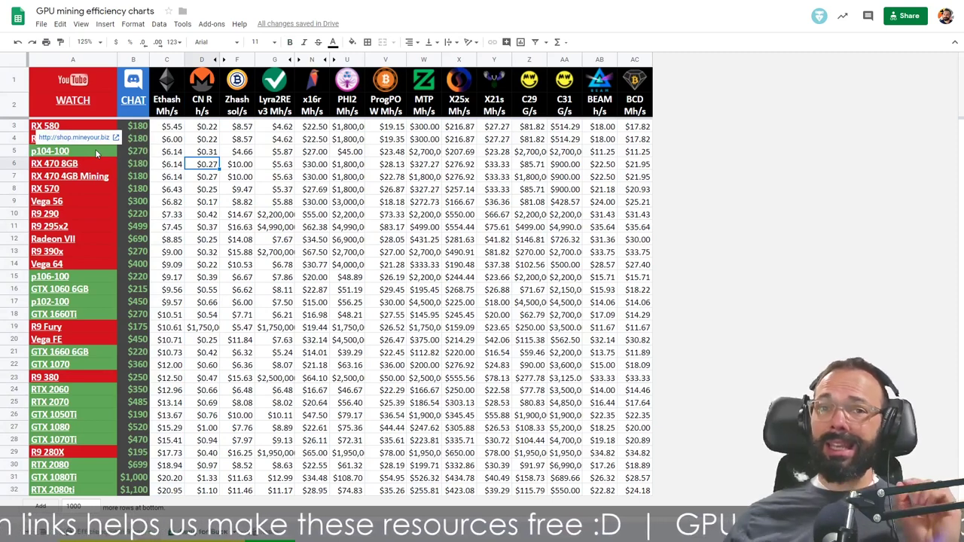
click(179, 164)
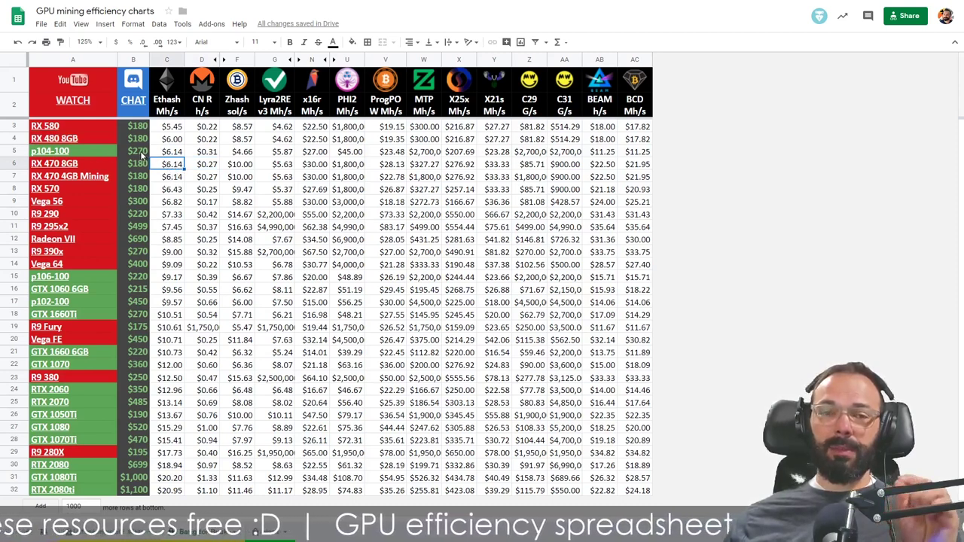
click(144, 152)
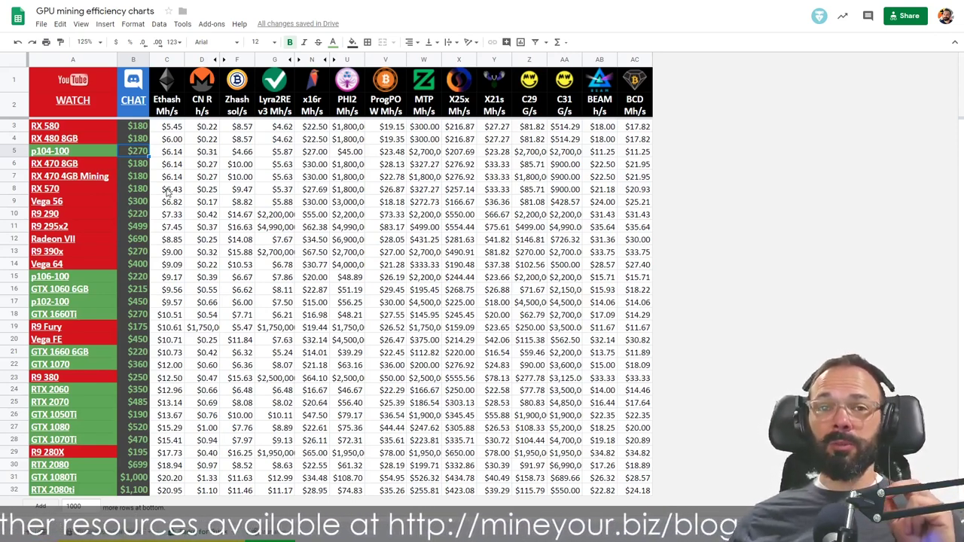
click(95, 128)
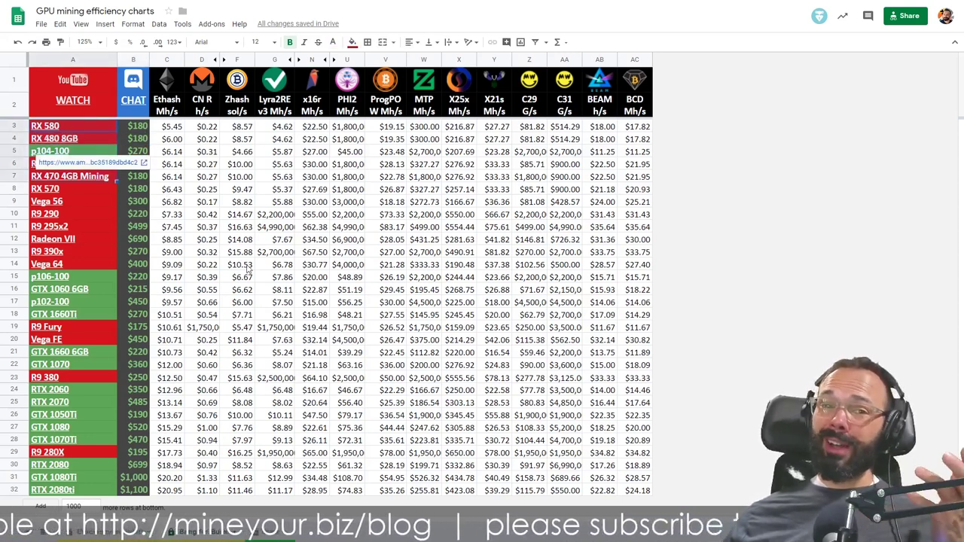
click(251, 216)
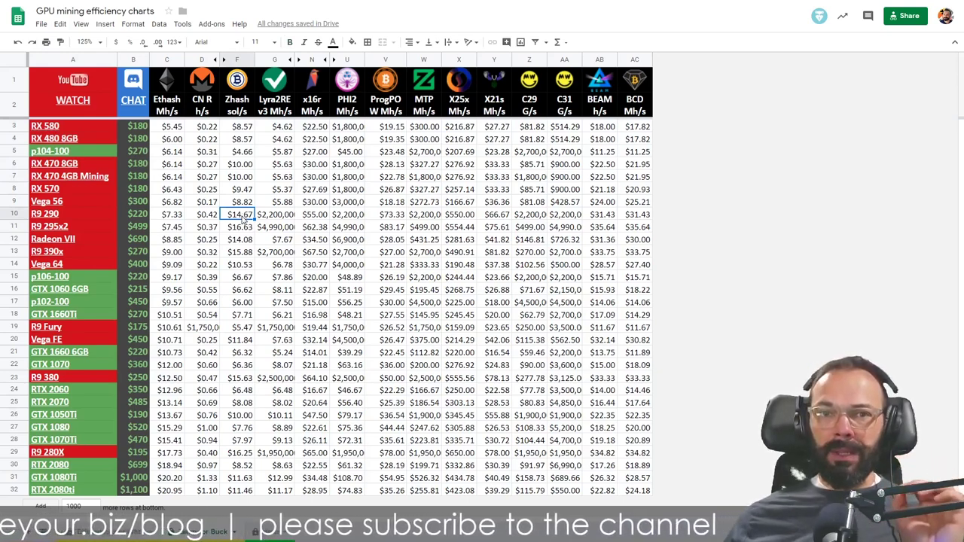
Step: Sort the per-watt efficiency tab by Ethash, most efficient first
key(ctrl+shift+Page_Down)
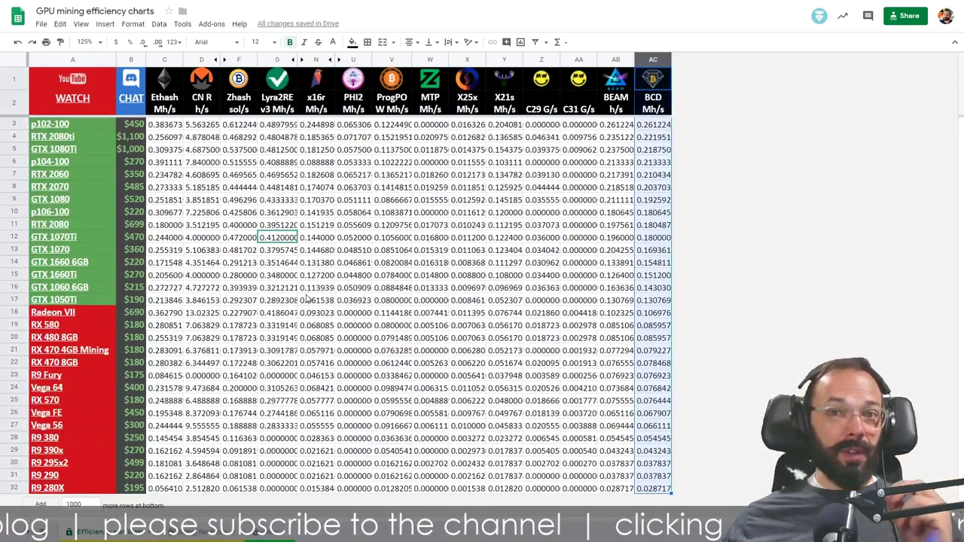
click(225, 177)
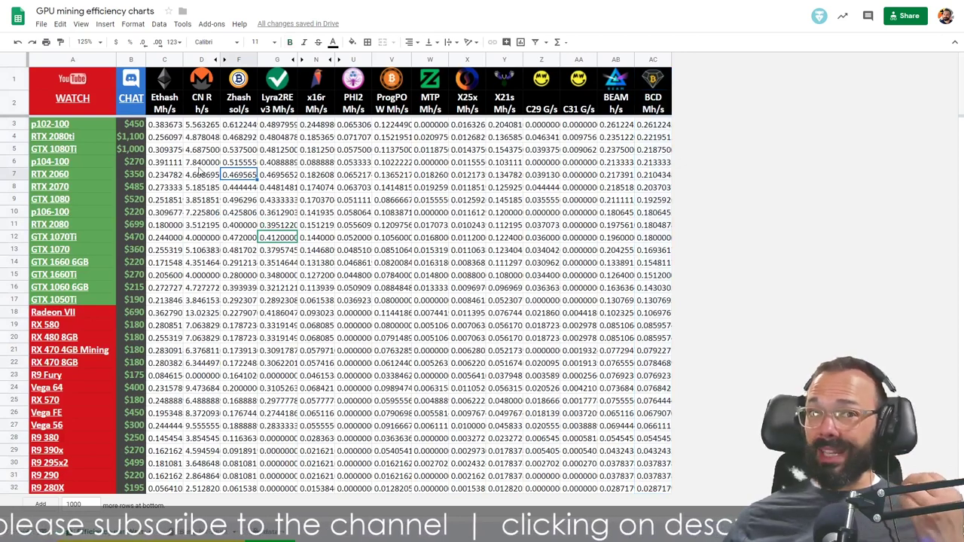
click(177, 60)
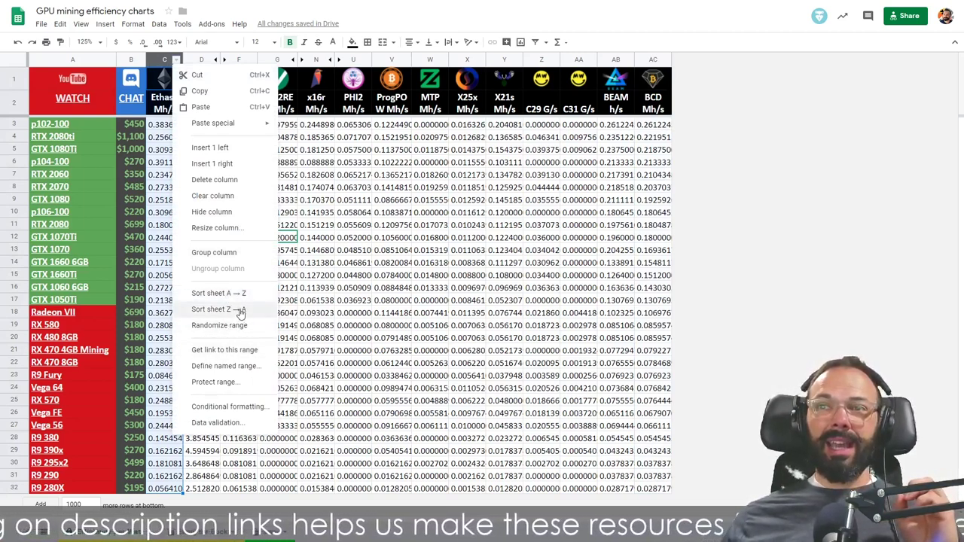
click(235, 309)
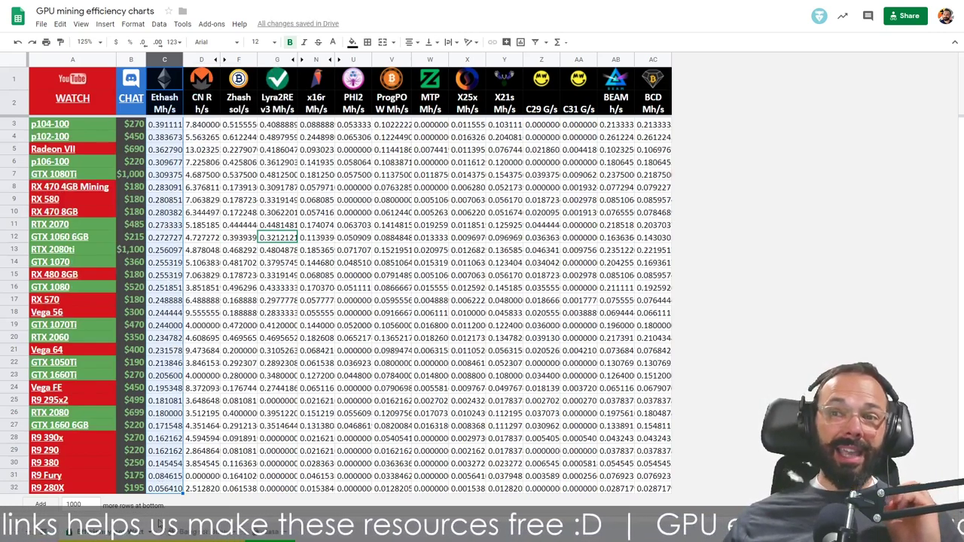
Step: Review Radeon VII, p102-100 and RX 470 4GB Mining efficiencies, then return to the hashrate tab
click(202, 536)
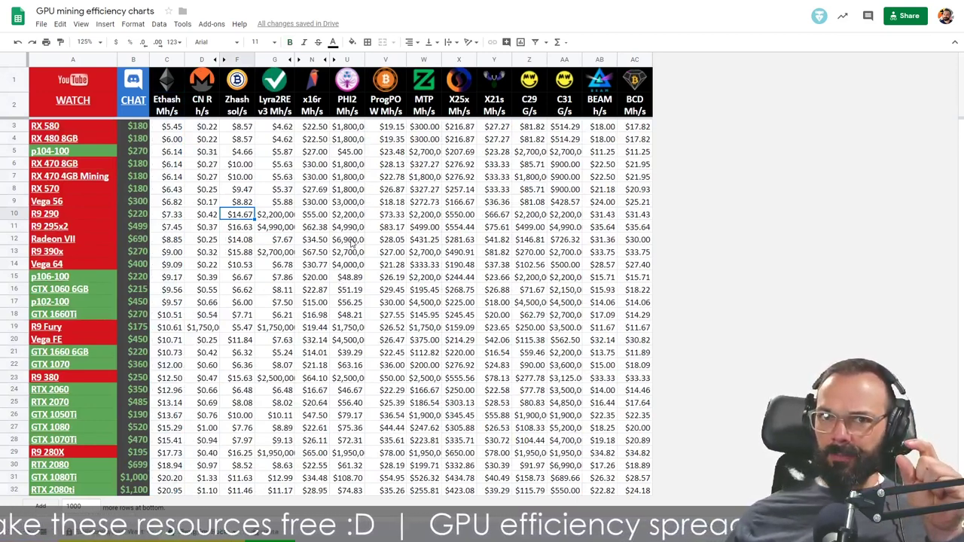
key(ctrl+shift+Page_Down)
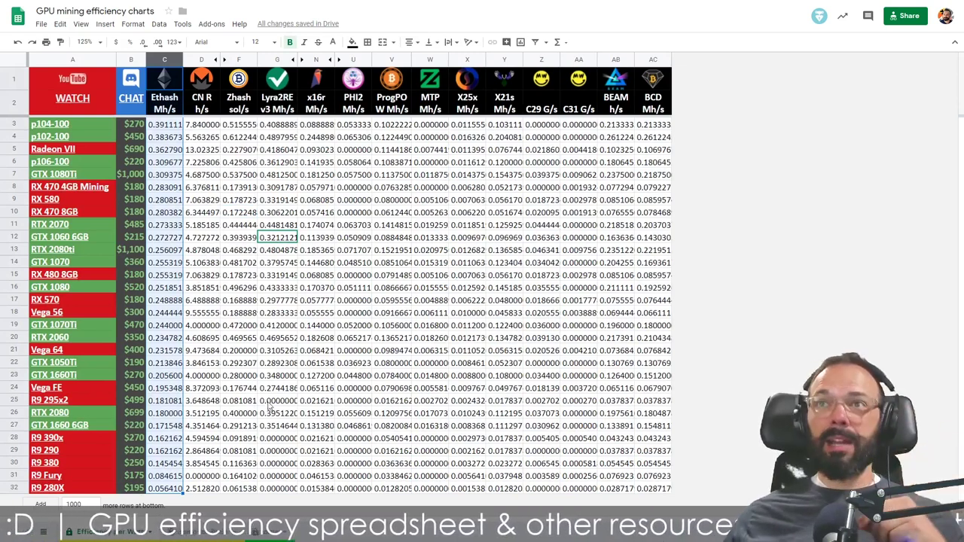
click(225, 151)
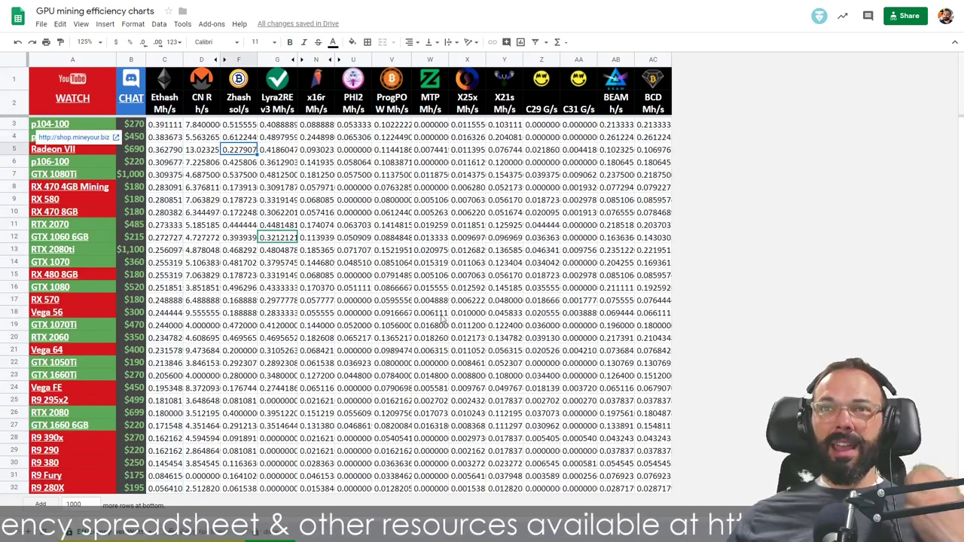
click(302, 137)
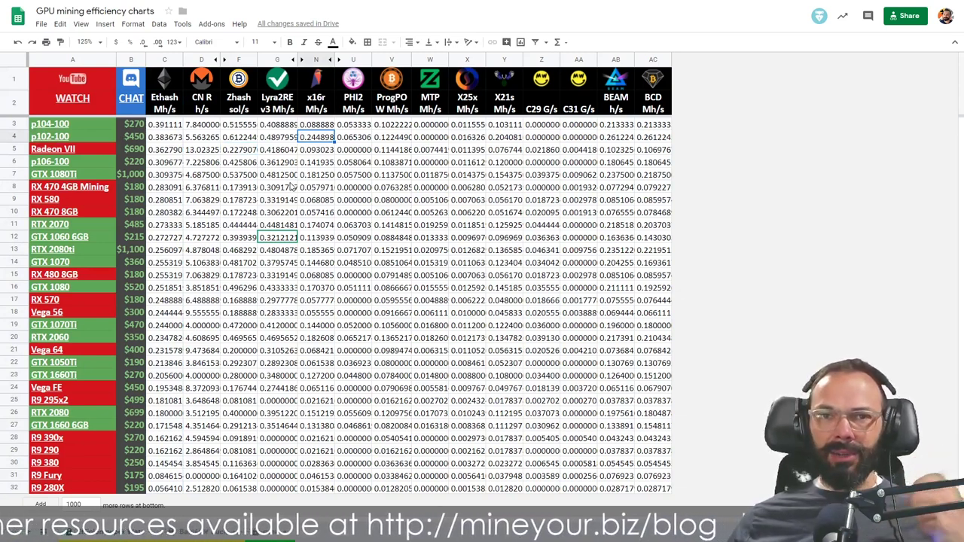
click(240, 187)
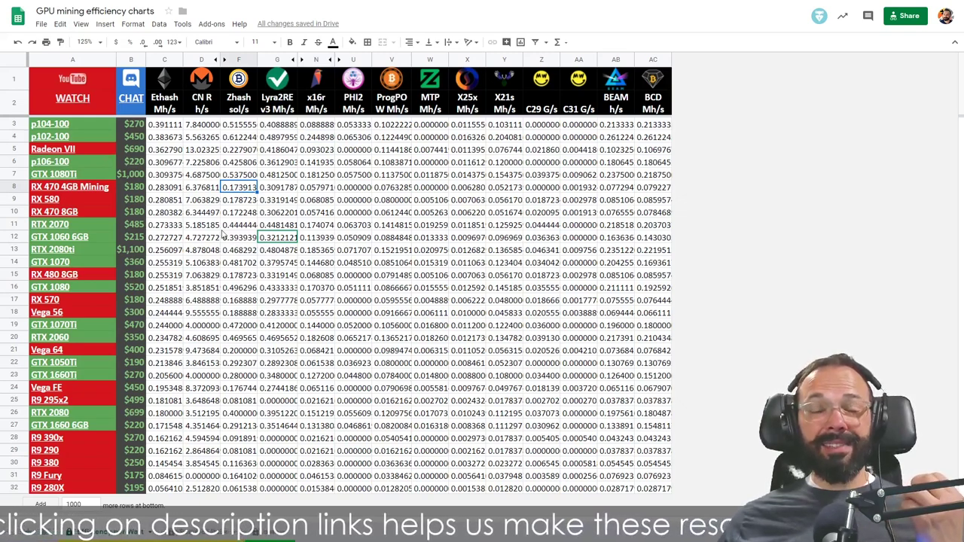
click(269, 536)
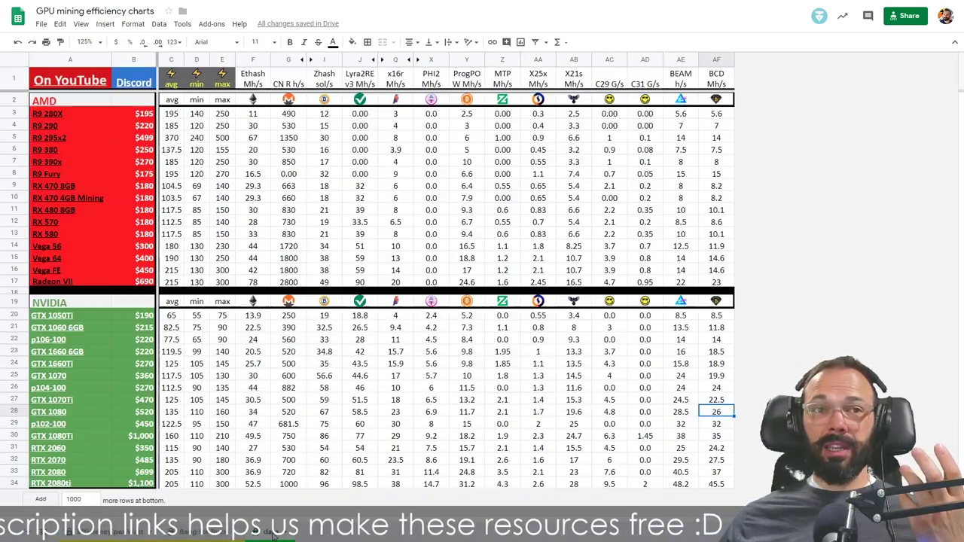
click(151, 281)
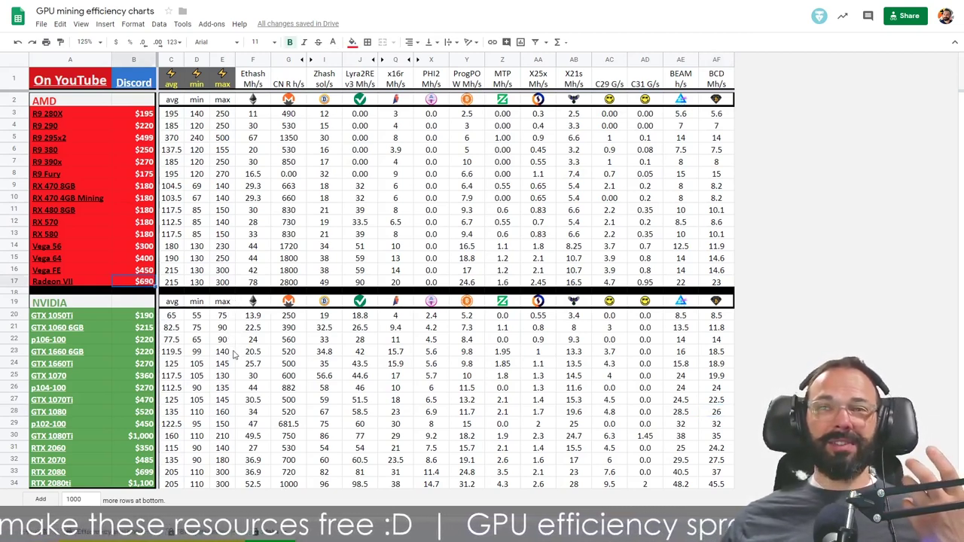
click(256, 283)
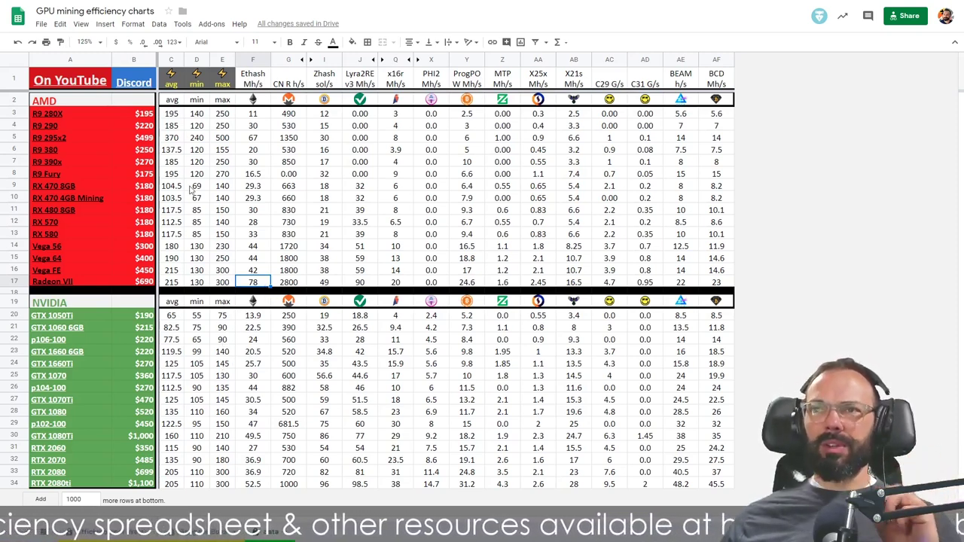
click(260, 119)
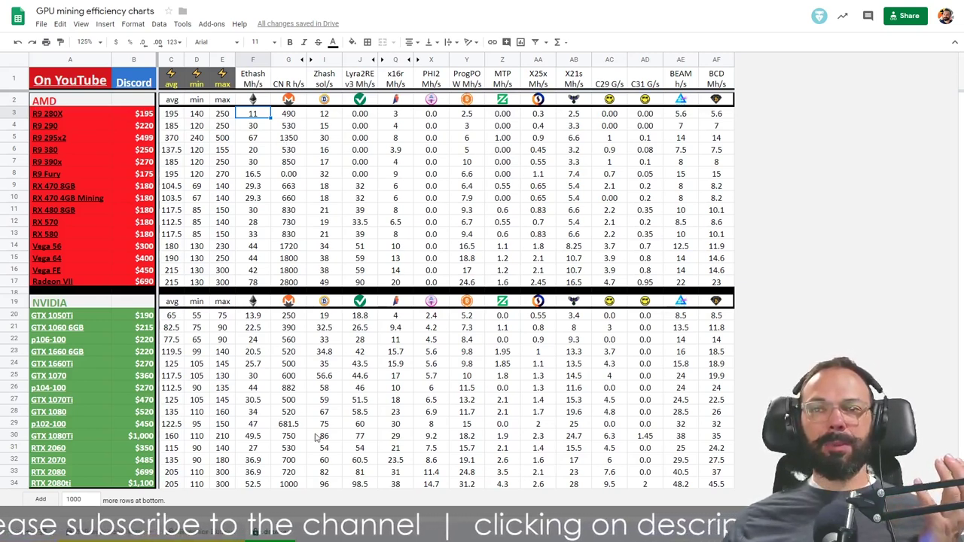
click(224, 439)
click(253, 438)
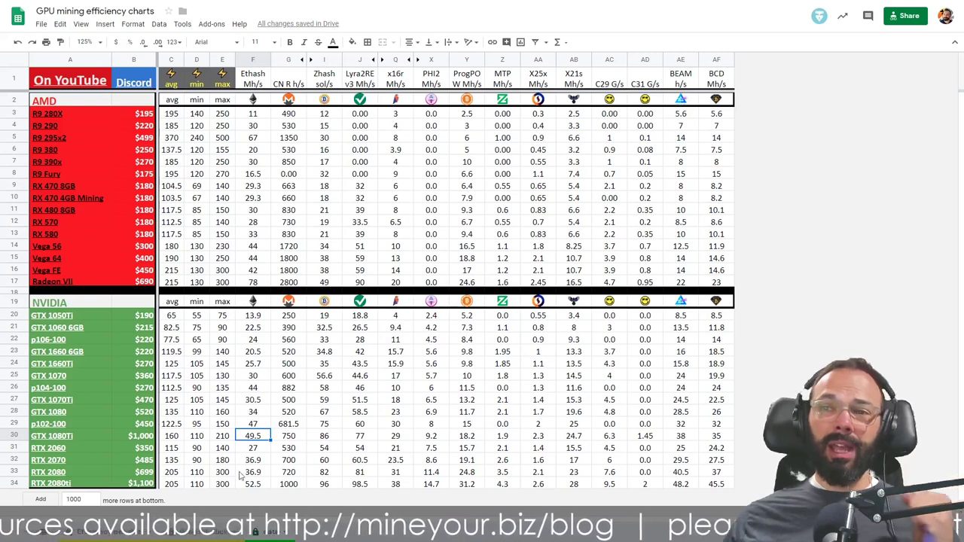
click(204, 437)
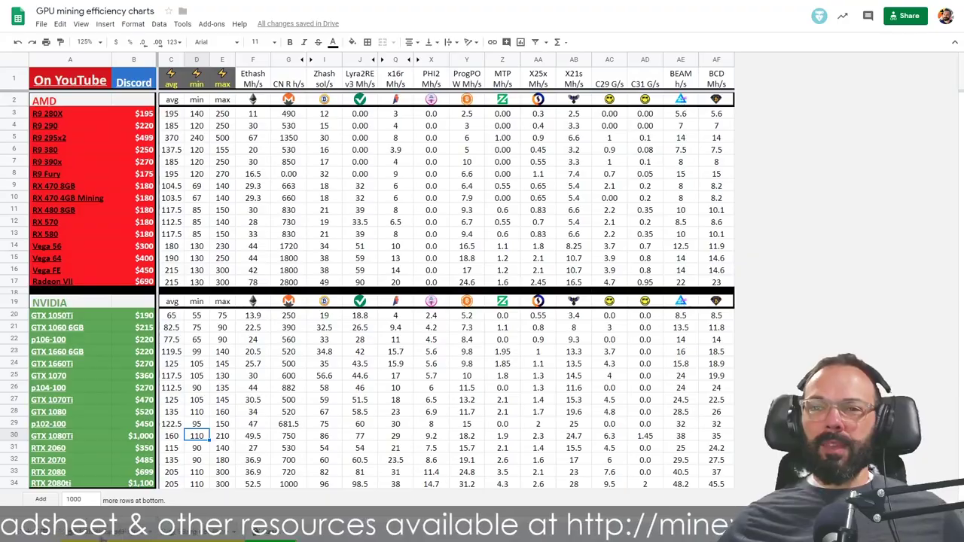
Step: Show the per-watt efficiency tab, with p104-100 leading Ethash at 0.391 Mh/s per watt
click(173, 527)
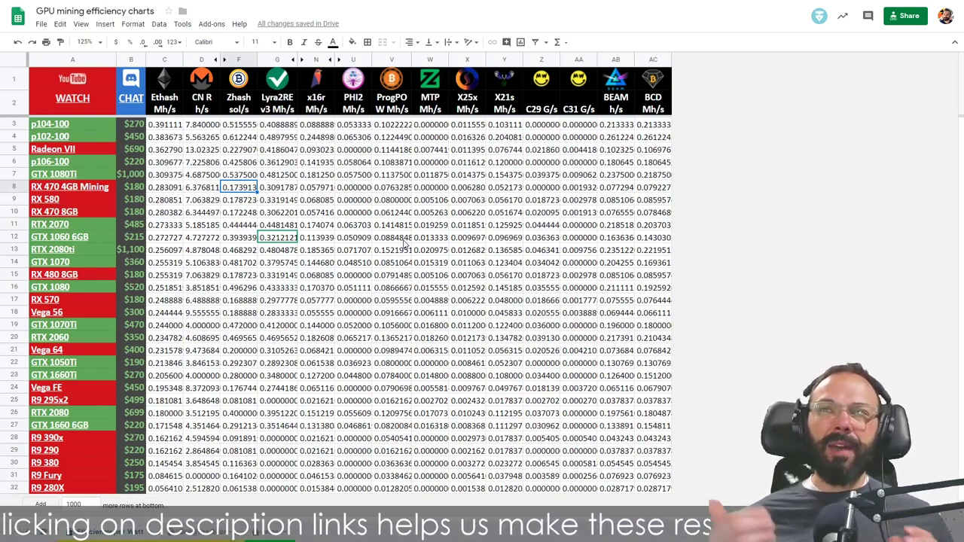
Step: Sort by CN R descending and change the p104-100's CN R hashrate from 882 to 600
right_click(209, 63)
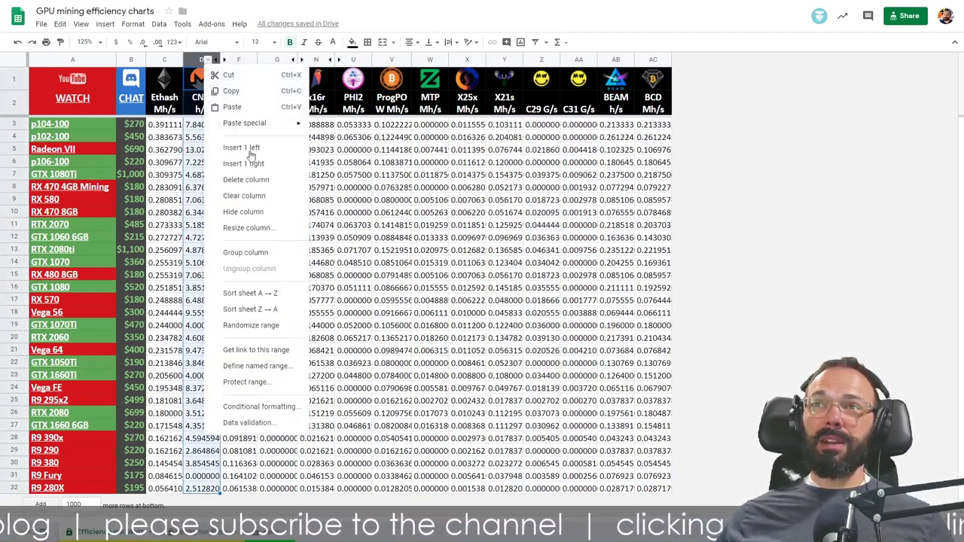
click(250, 308)
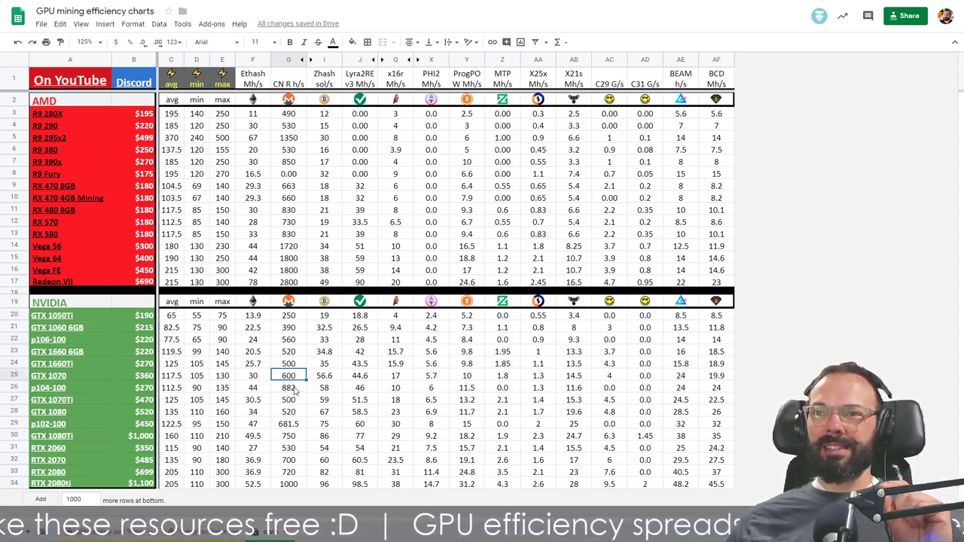
text(600)
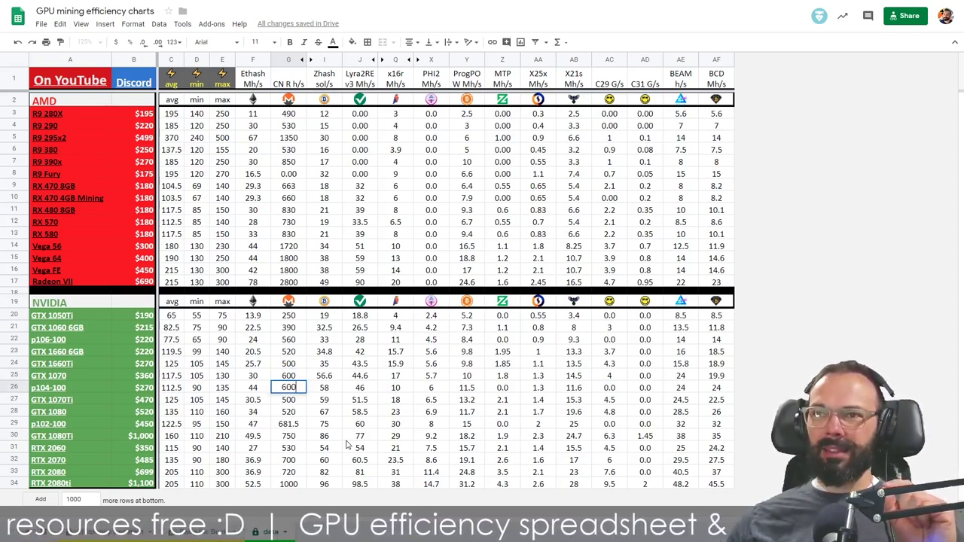
key(Return)
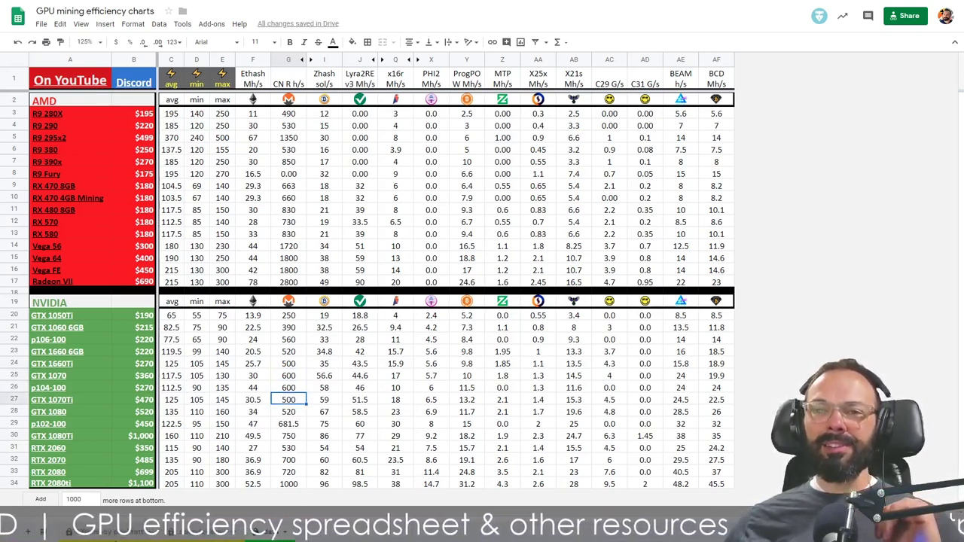
click(267, 531)
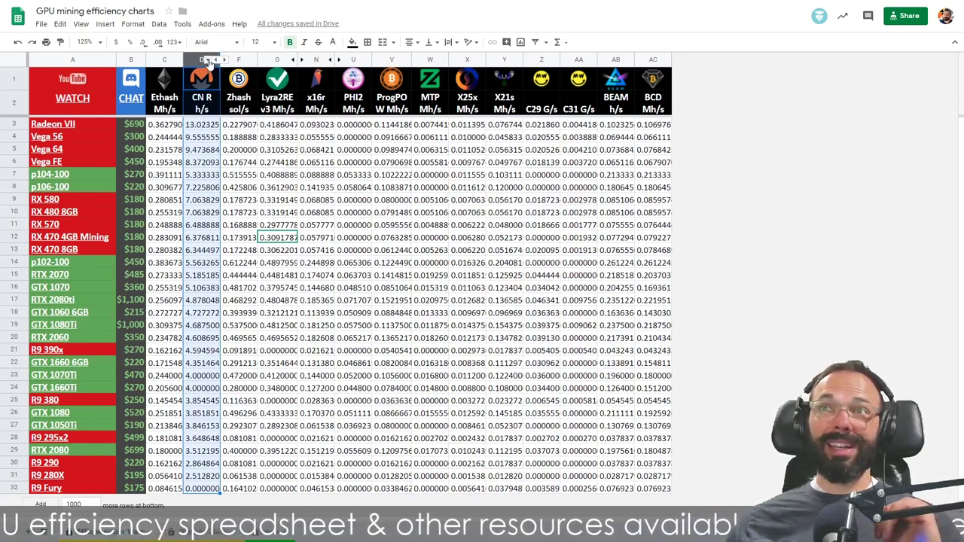
Step: Sort the per-watt sheet by CN R descending, then select the p106-100's CN R hashrate cell
click(211, 62)
click(256, 311)
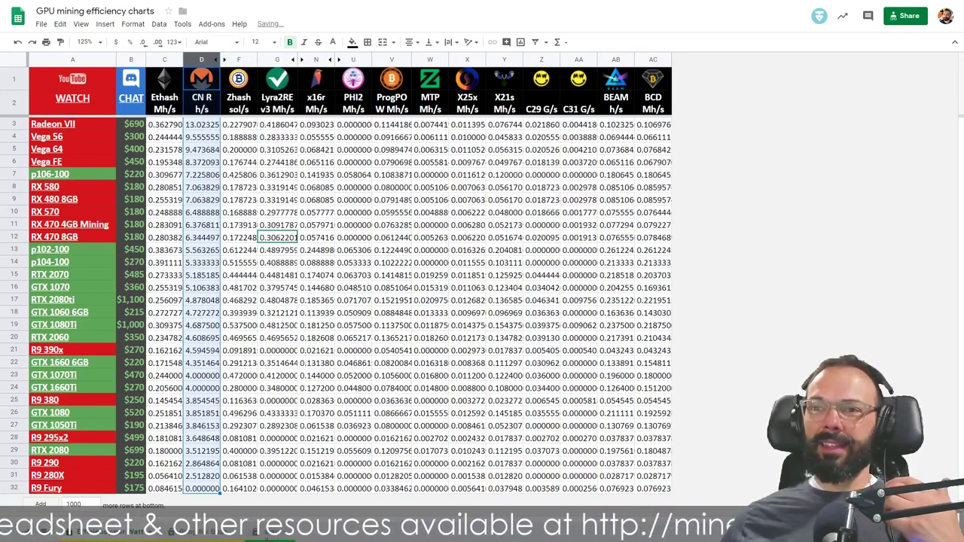
key(ctrl+shift+Page_Up)
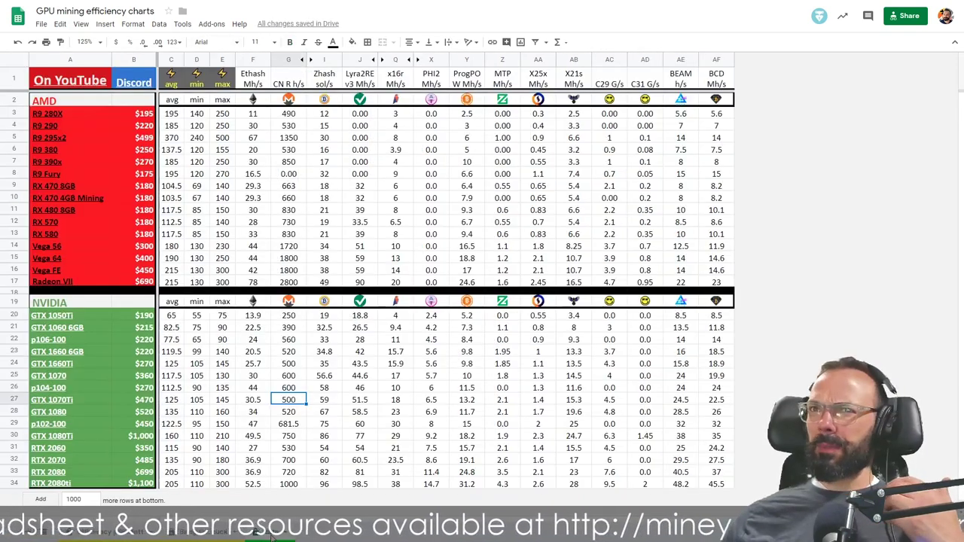
click(298, 342)
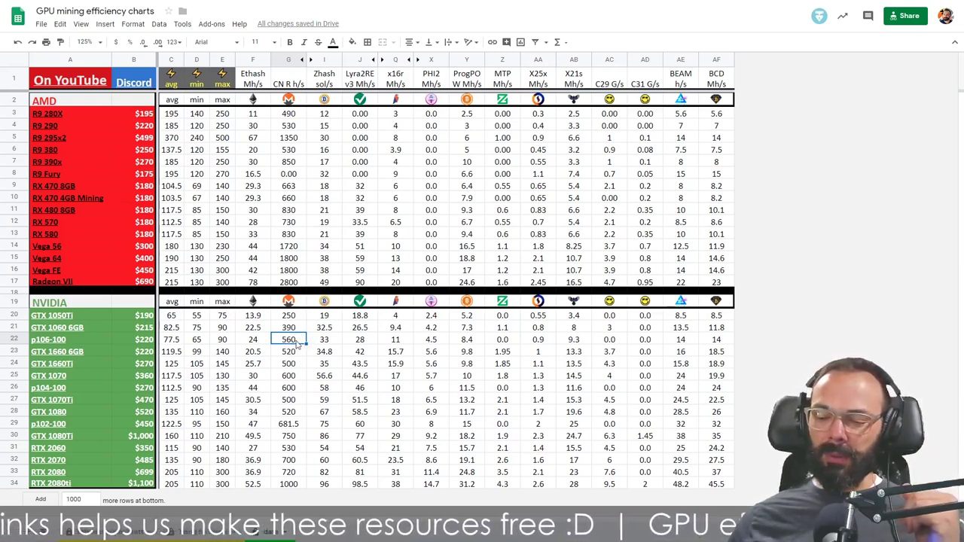
text(390)
Step: Enter 390 as the p106-100's CN R hashrate and show the Efficiency per Watt tab
key(Return)
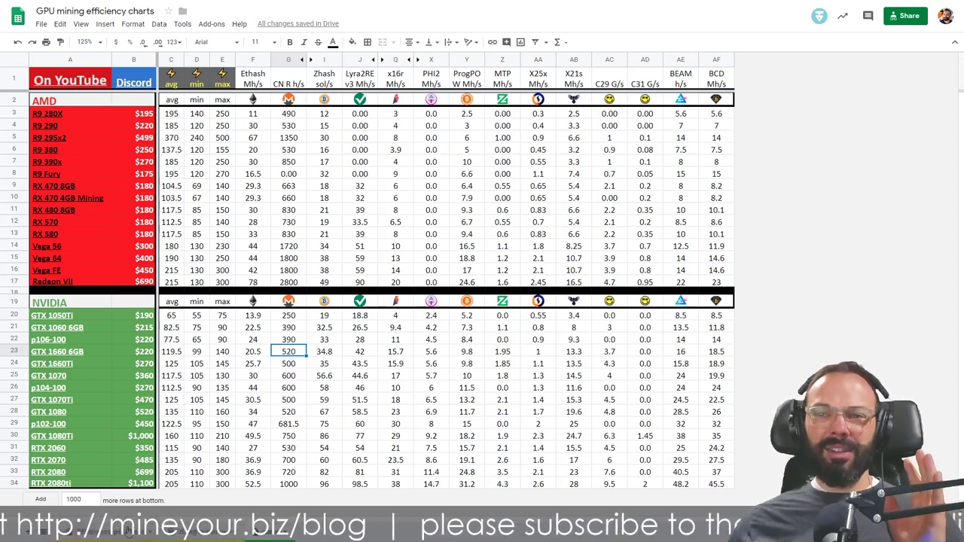
key(ctrl+shift+Page_Down)
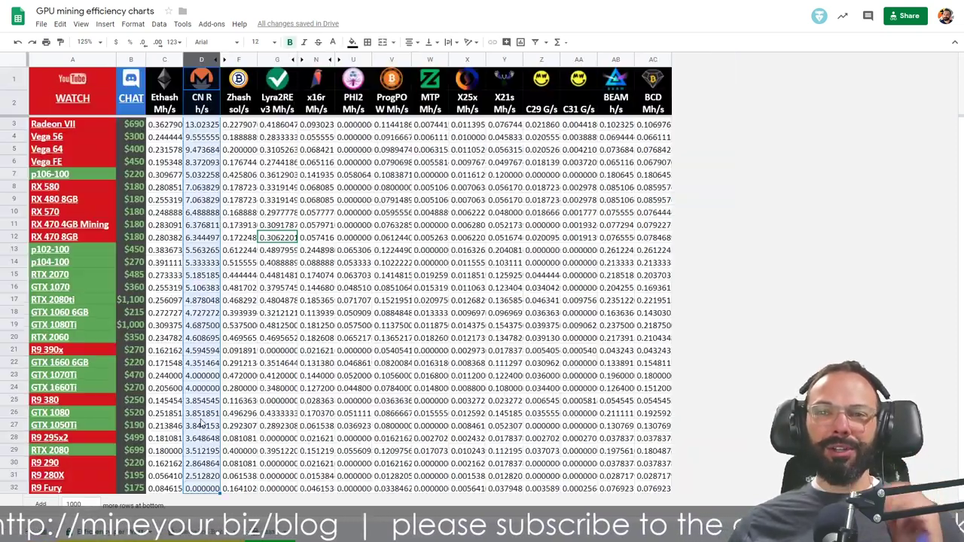
Step: Sort the per-watt sheet by CN R Z→A: Radeon VII 13.02, Vega 56 9.56, Vega 64 9.47
click(214, 60)
click(256, 313)
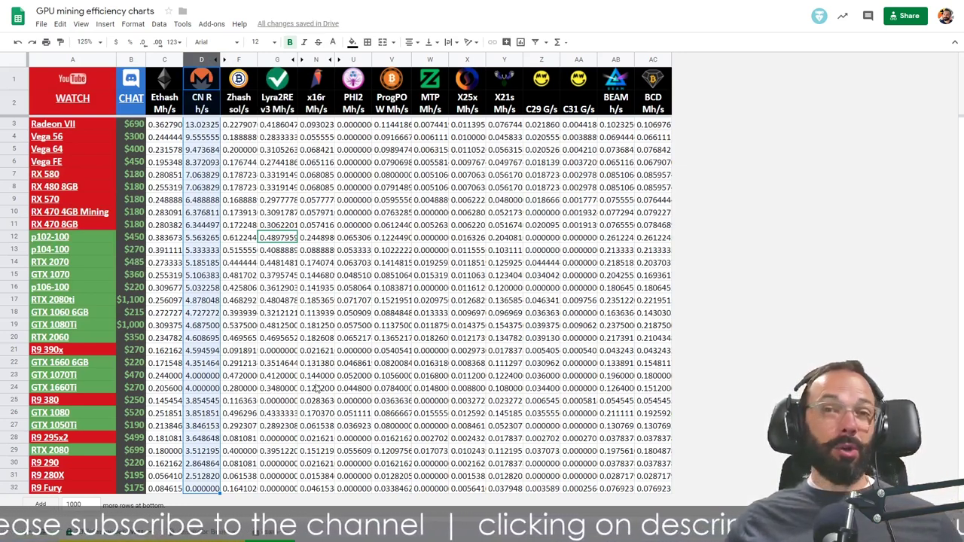
mouse_move(99, 224)
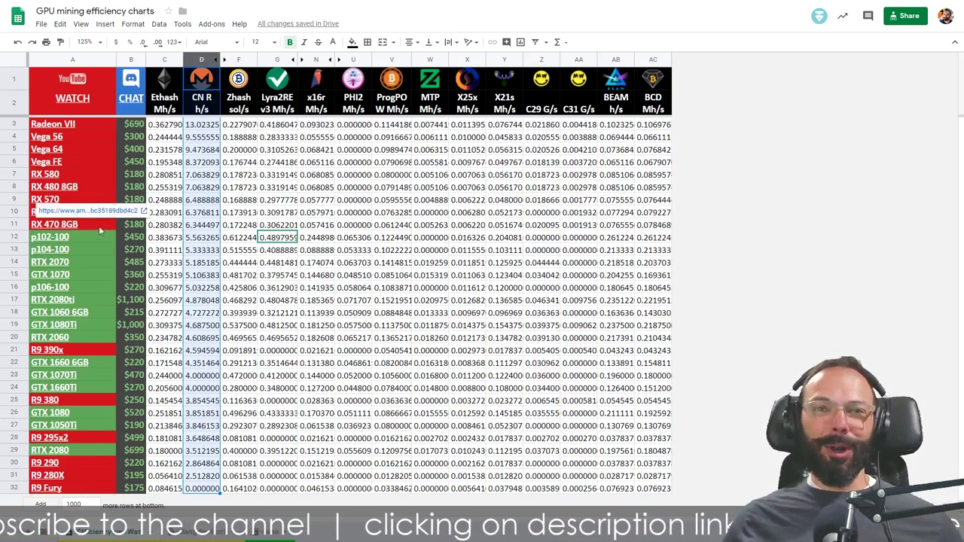
click(100, 125)
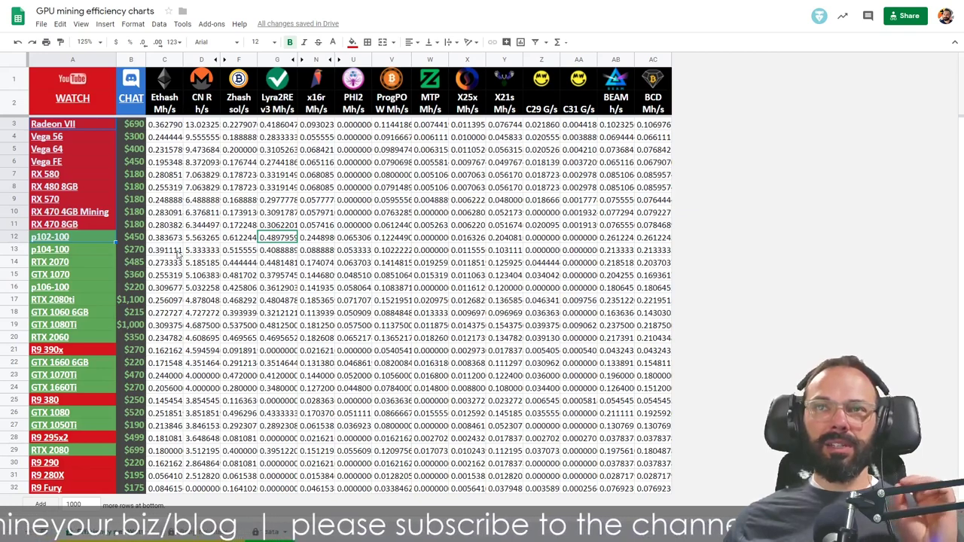
click(203, 153)
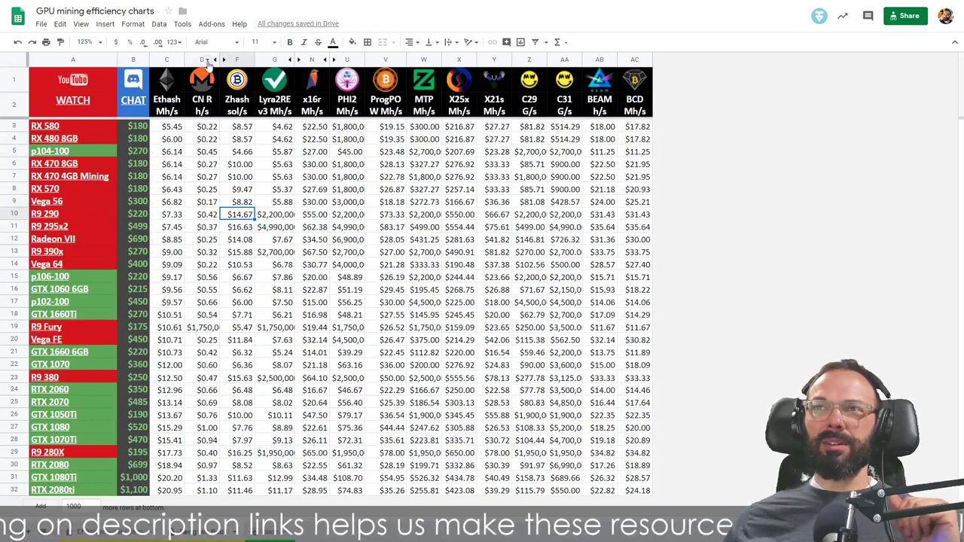
Step: Sort the Bang for Buck tab by CN R cost A→Z, checking Vega 56's $0.17 and RX 580
right_click(204, 60)
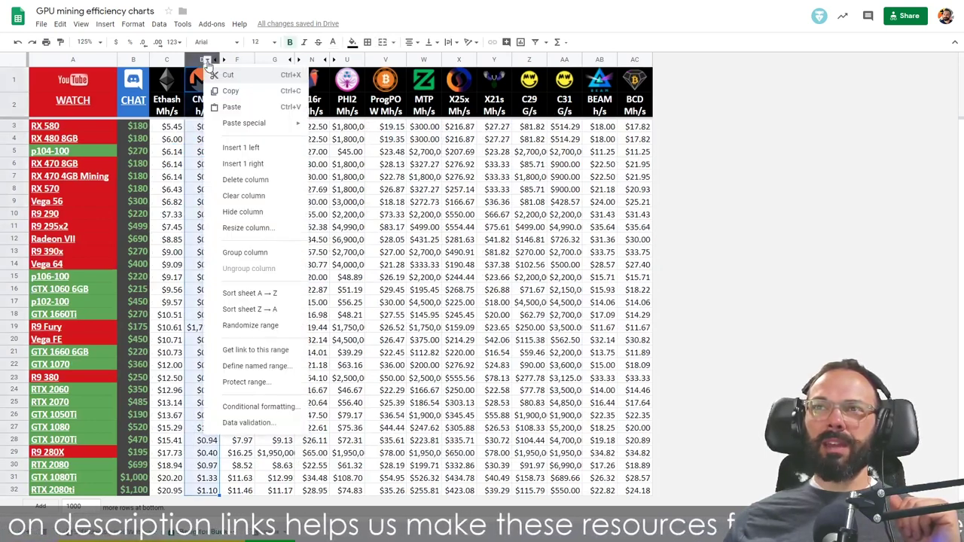
click(249, 293)
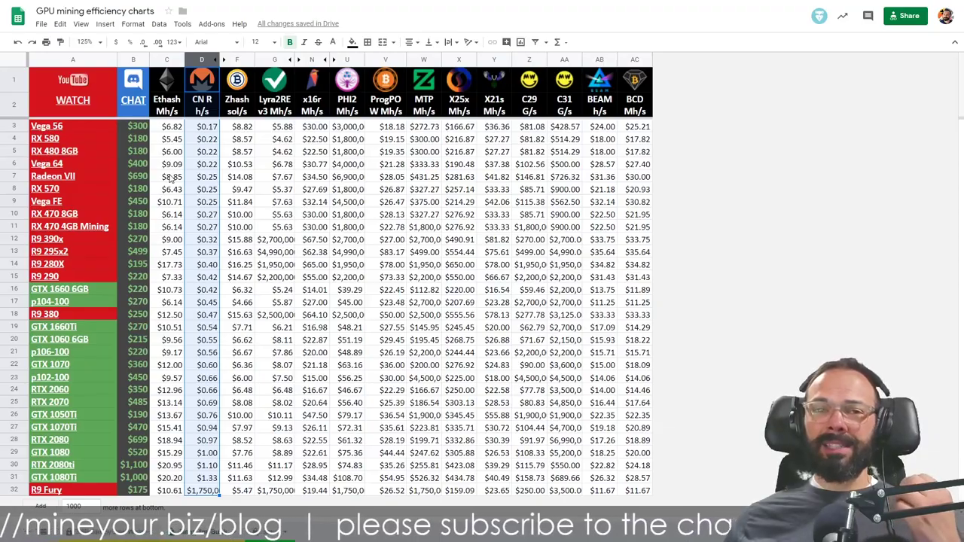
click(209, 139)
click(211, 127)
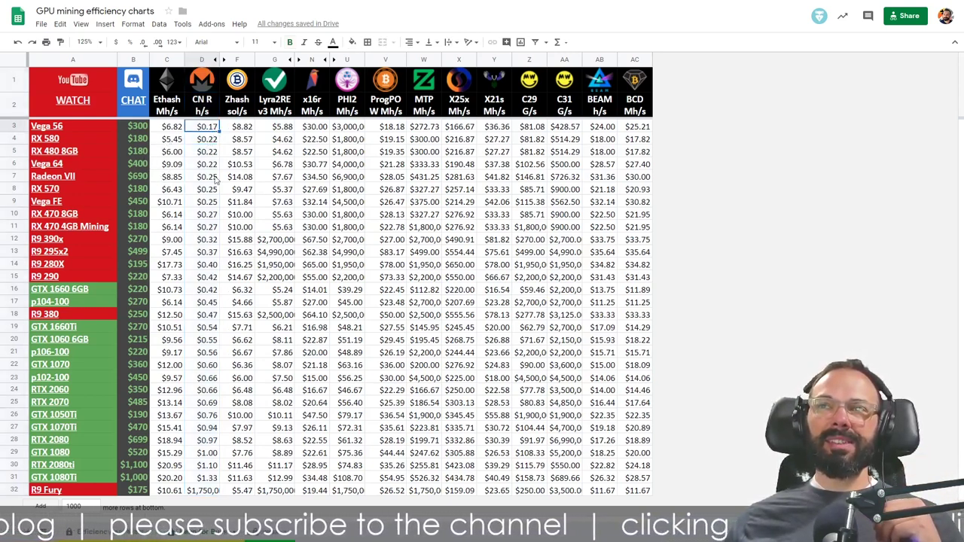
click(216, 142)
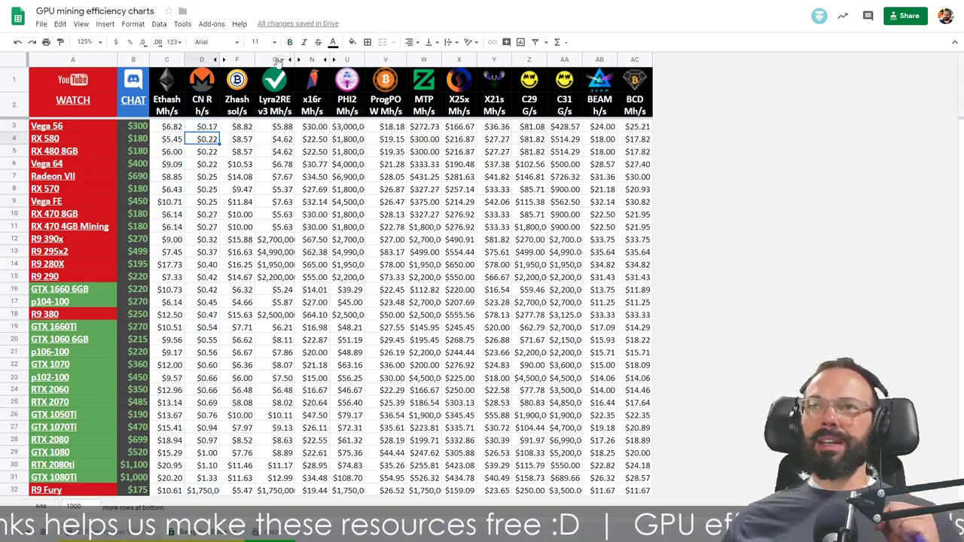
Step: Sort Bang for Buck by Zhash A→Z and Efficiency per Watt by Zhash Z→A
click(245, 60)
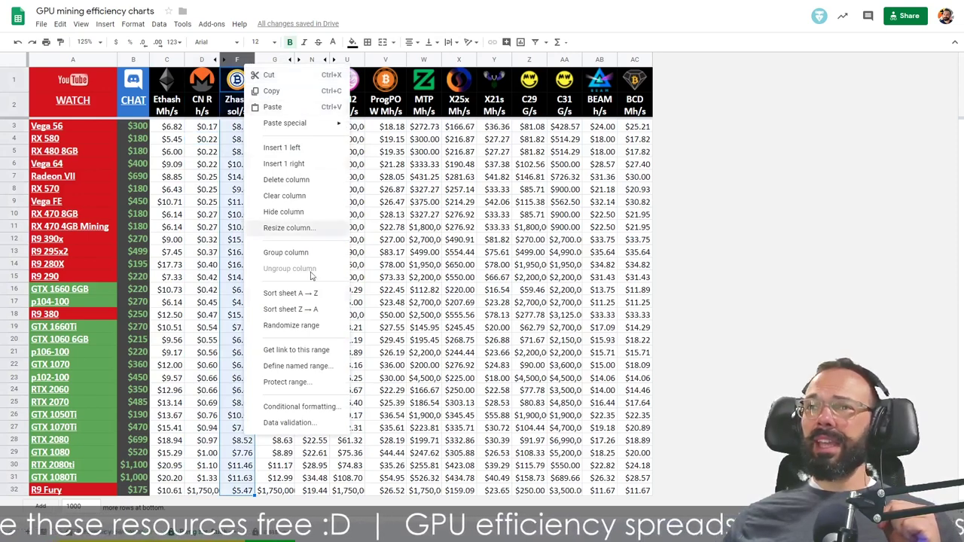
click(306, 295)
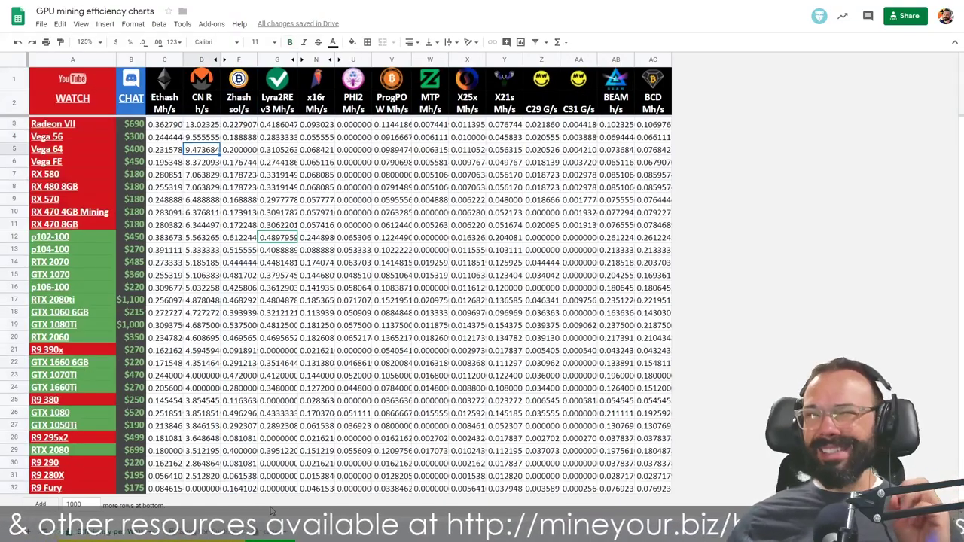
click(251, 60)
click(305, 309)
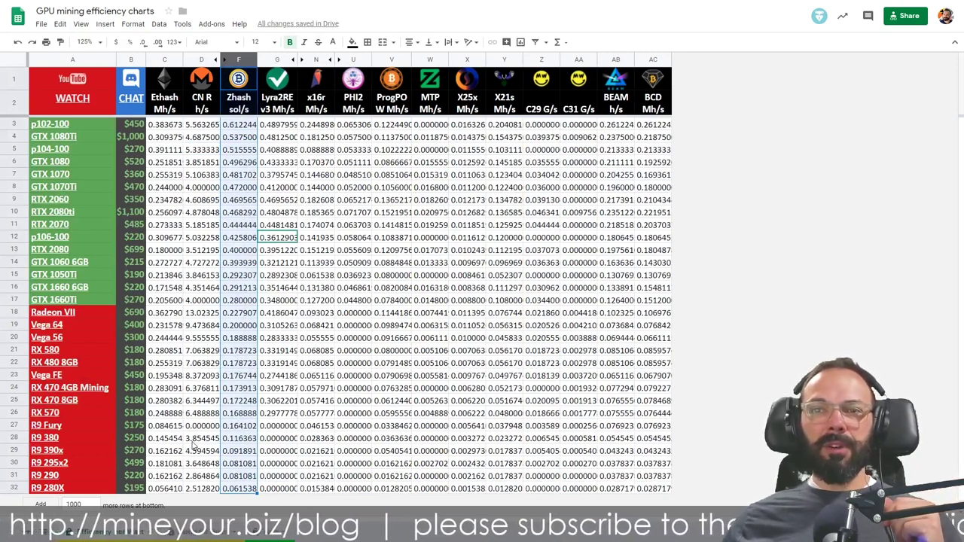
click(199, 534)
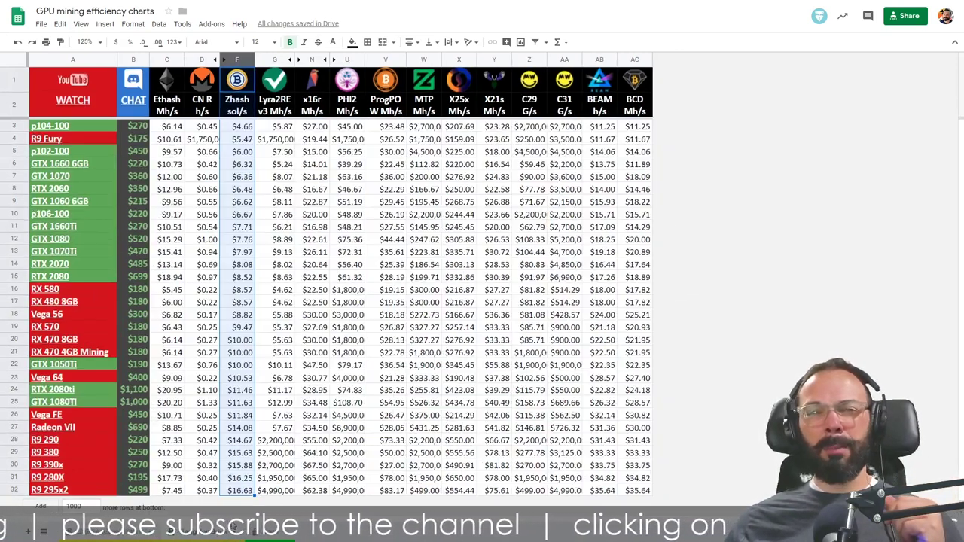
click(269, 534)
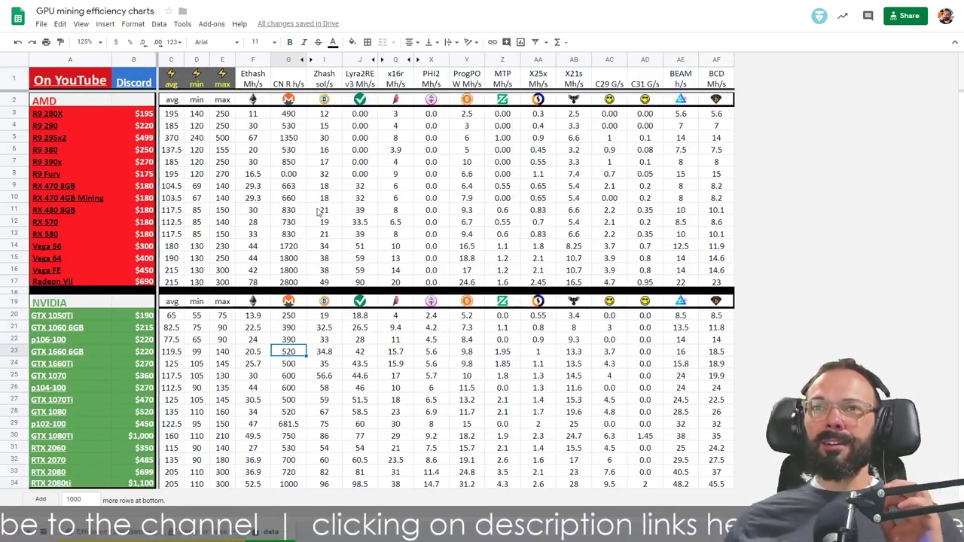
click(325, 177)
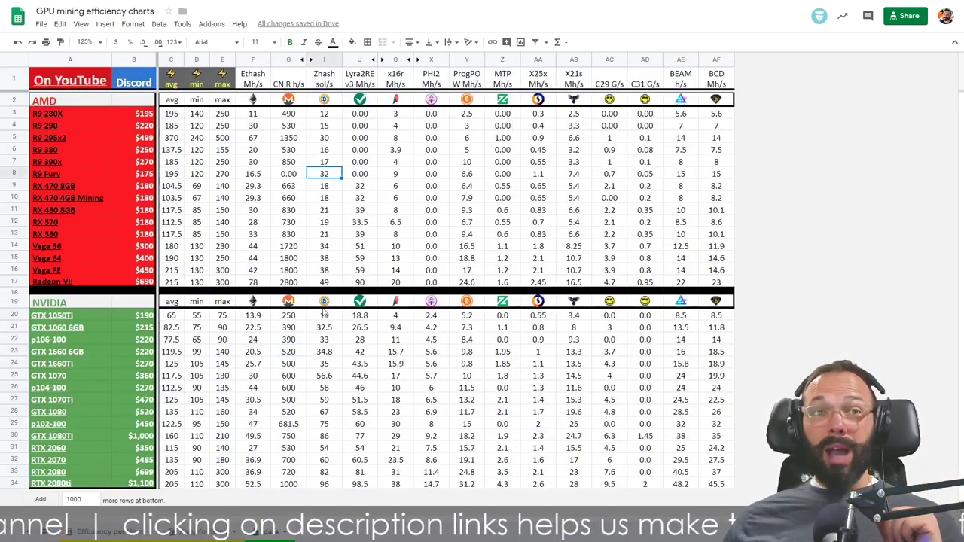
click(335, 251)
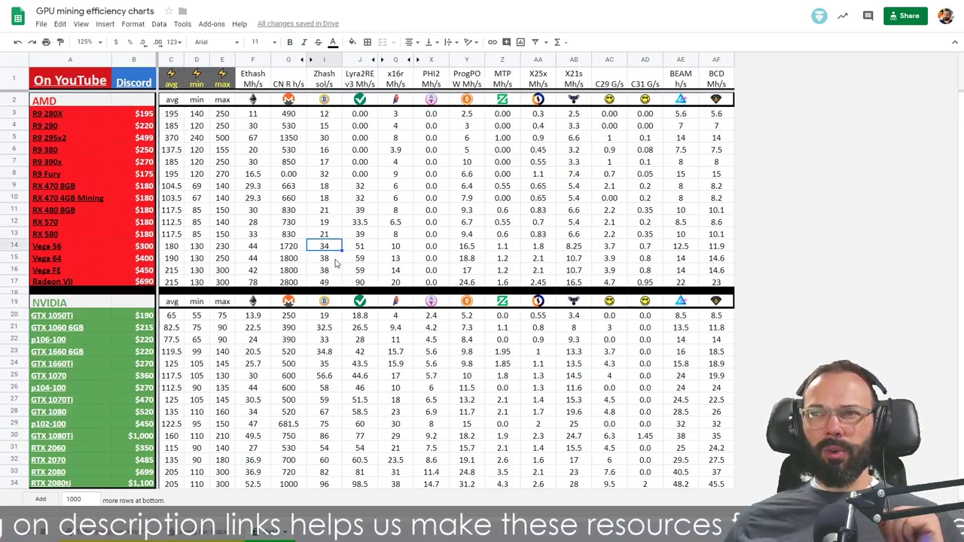
click(331, 261)
click(335, 178)
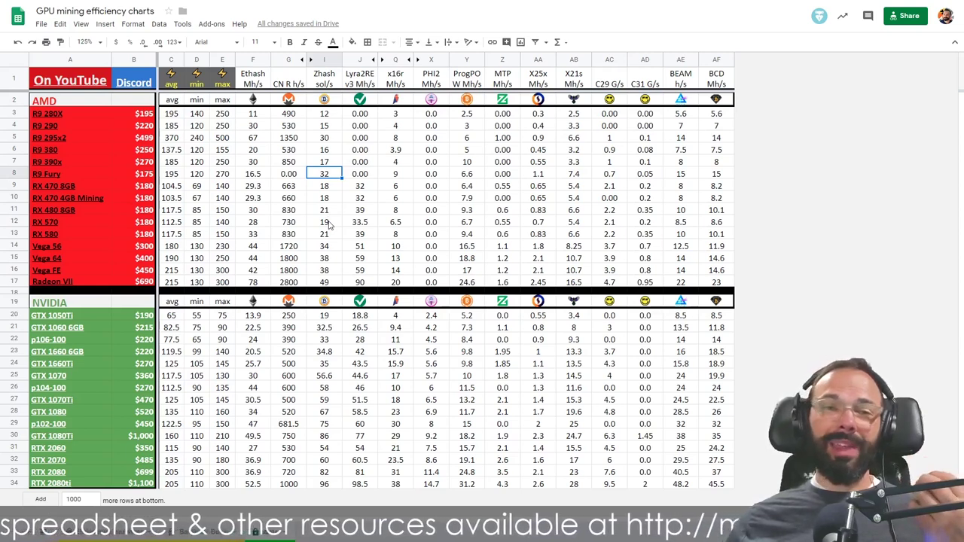
click(332, 140)
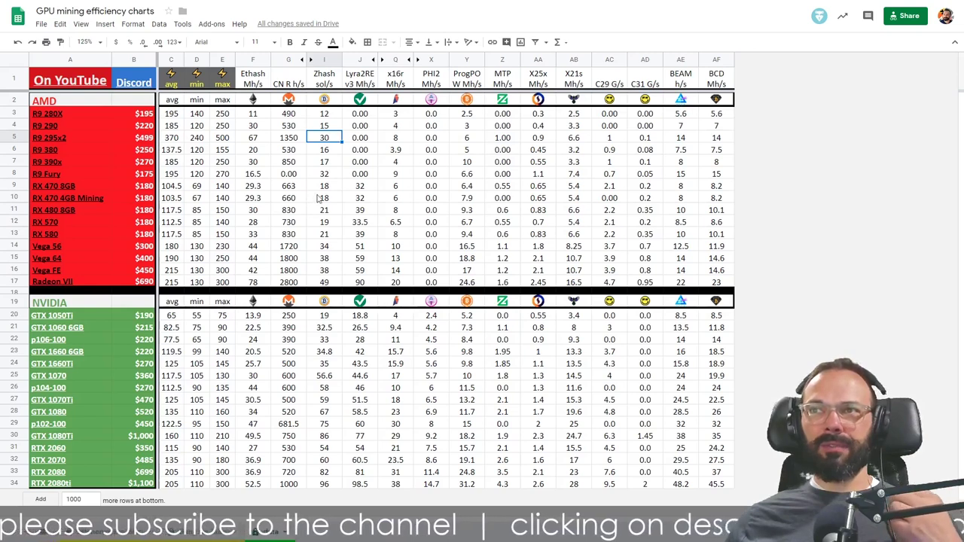
click(336, 173)
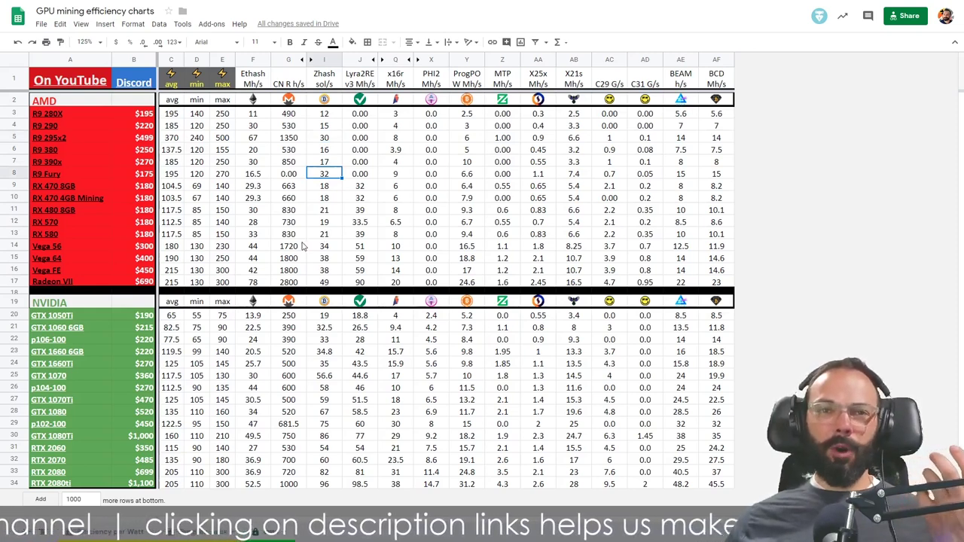
click(211, 537)
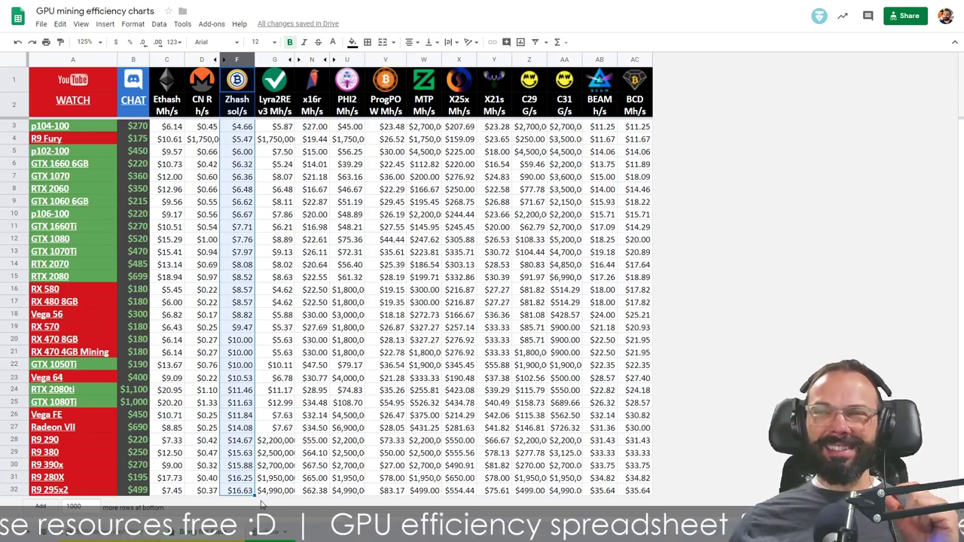
Step: Move to the Bang for Buck tab and review the top Zhash-ranked GPU names down to RTX 2060
click(114, 533)
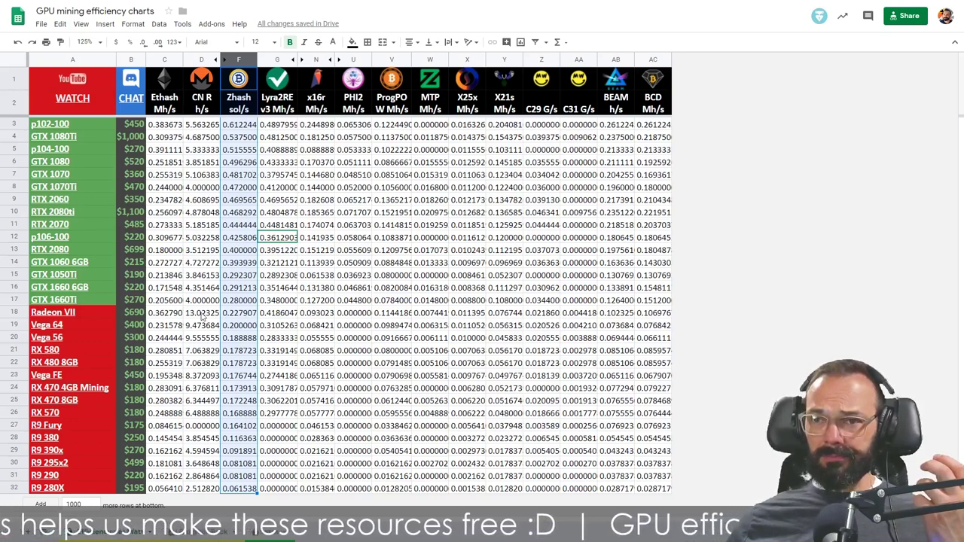
click(201, 536)
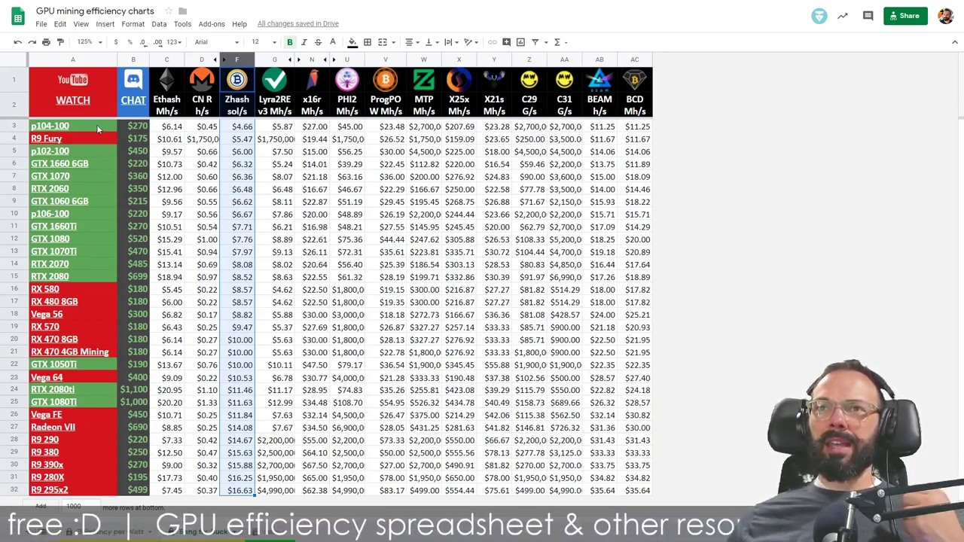
drag(96, 125, 94, 187)
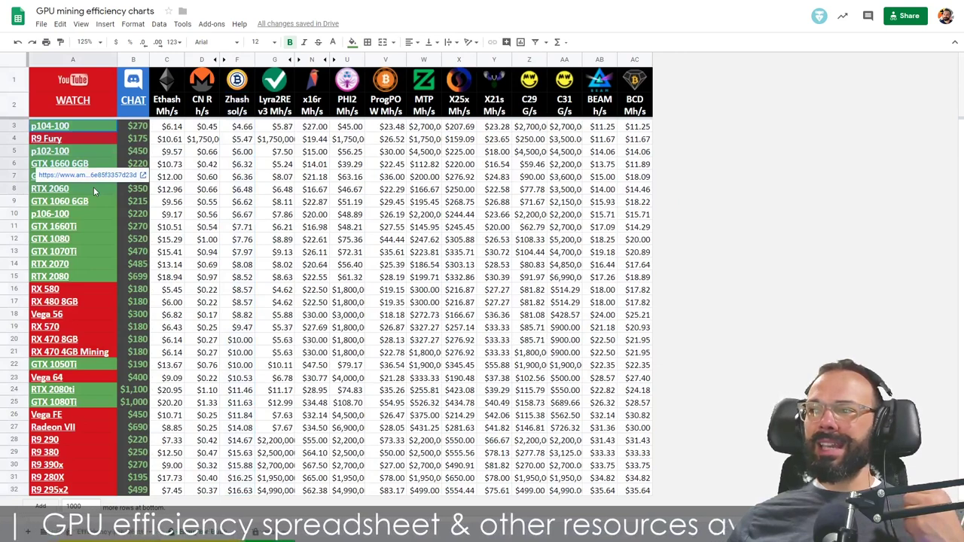
click(336, 206)
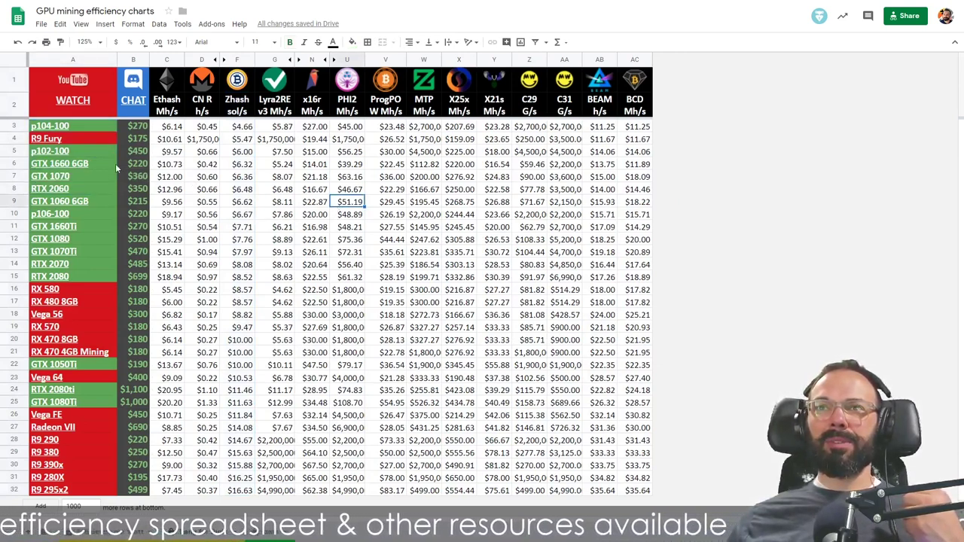
mouse_move(107, 163)
click(100, 189)
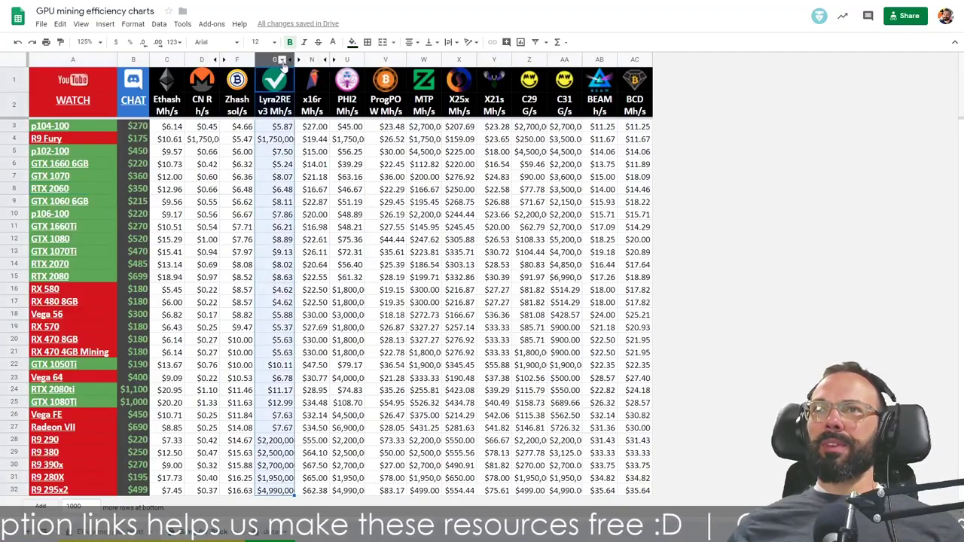
Step: Sort the Bang for Buck sheet A→Z by the Lyra2REv3 cost column (G)
right_click(281, 65)
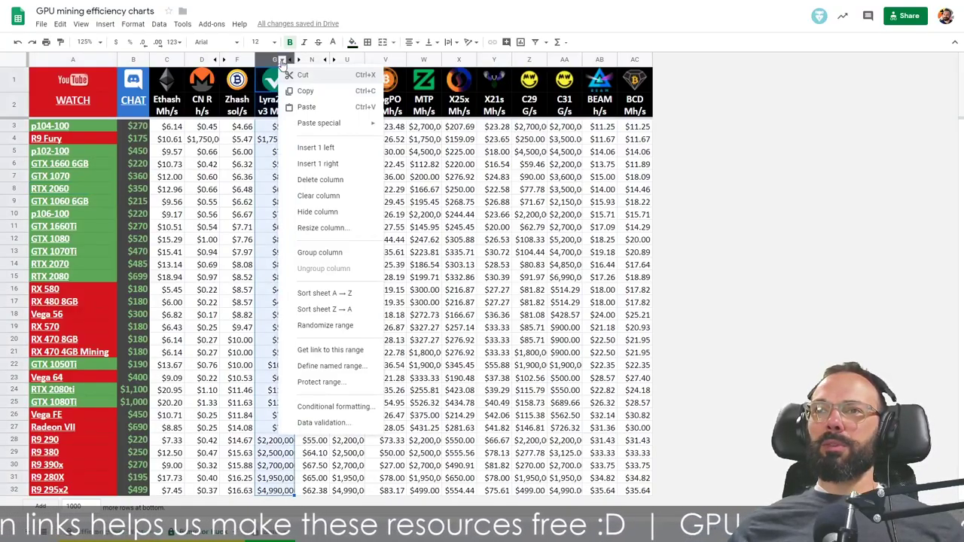
click(343, 294)
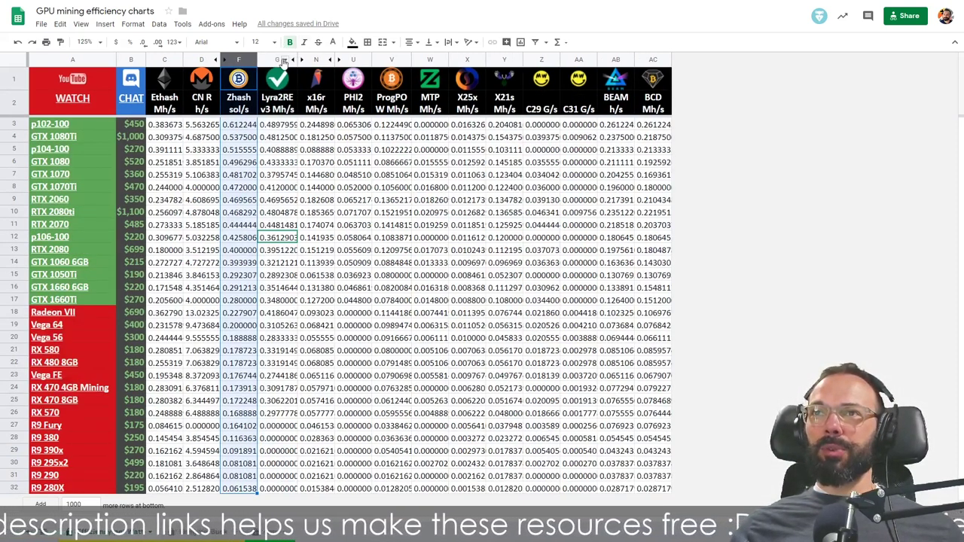
right_click(287, 59)
Step: Sort the efficiency sheet Z→A by Lyra2REv3 Mh/s per watt
click(324, 308)
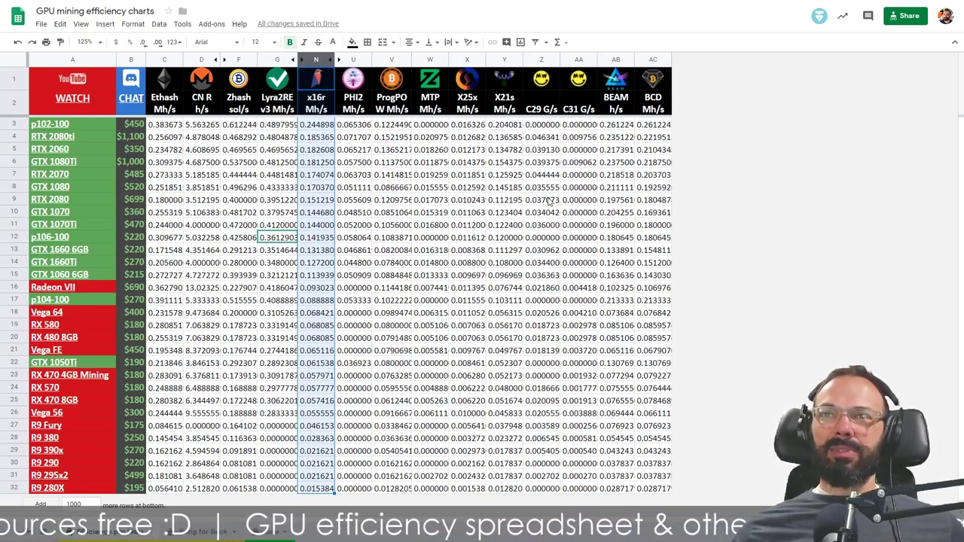
Step: Sort the Bang for Buck sheet A→Z by x16r cost (column N)
key(ctrl+shift+Page_Down)
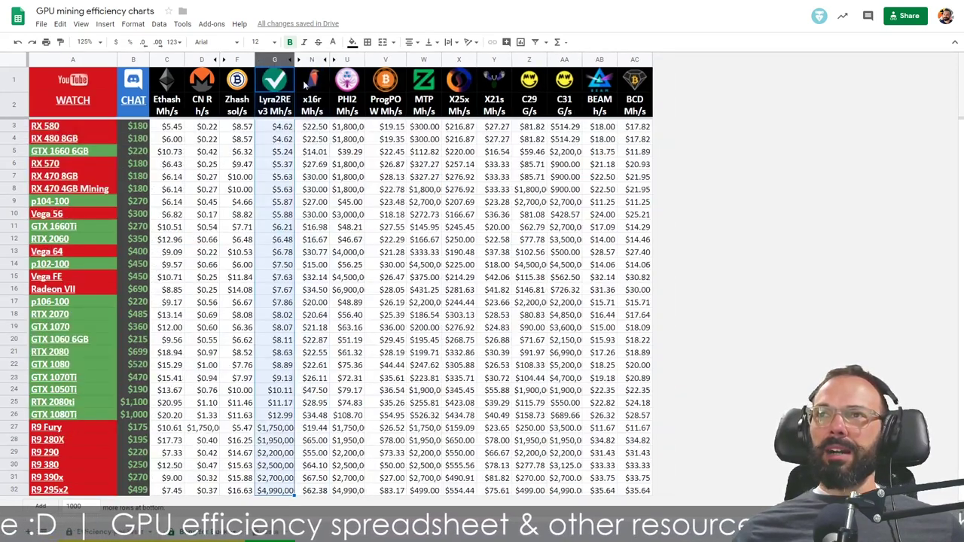
click(307, 82)
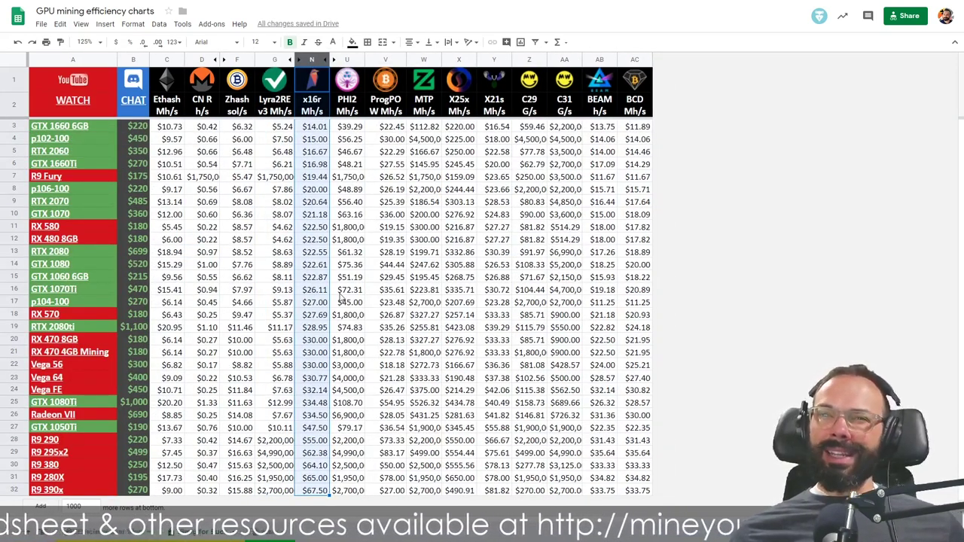
click(175, 533)
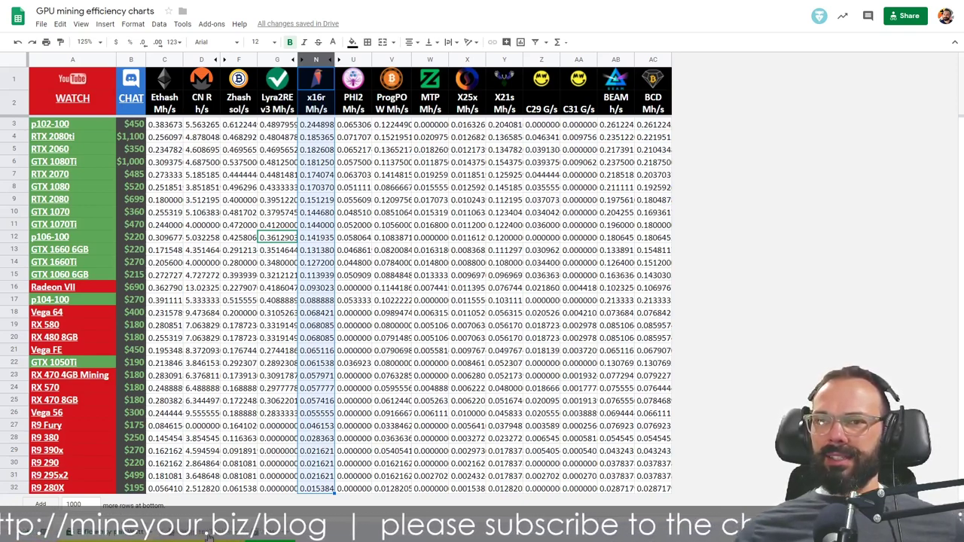
click(209, 534)
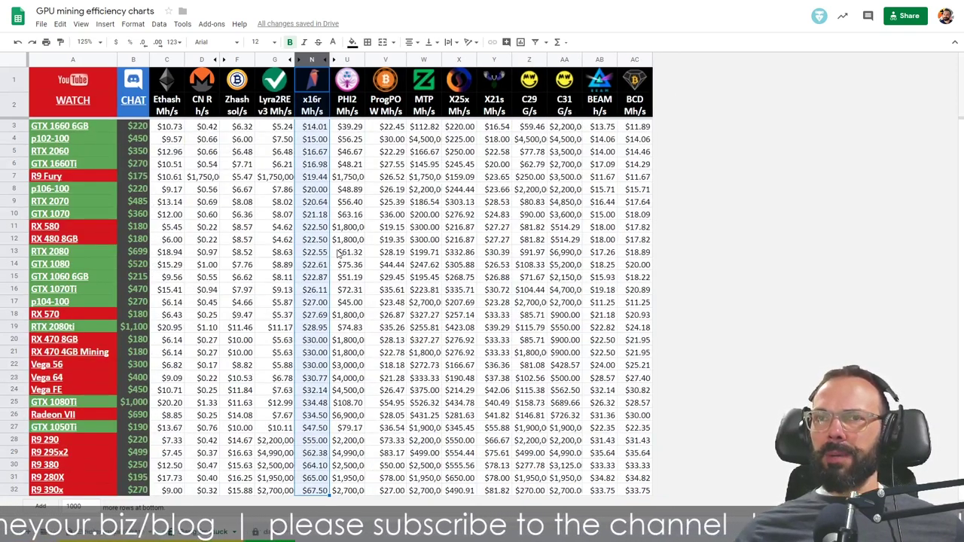
Step: On the efficiency sheet, sort Z→A by PHI2 efficiency (column U)
key(ctrl+shift+Page_Up)
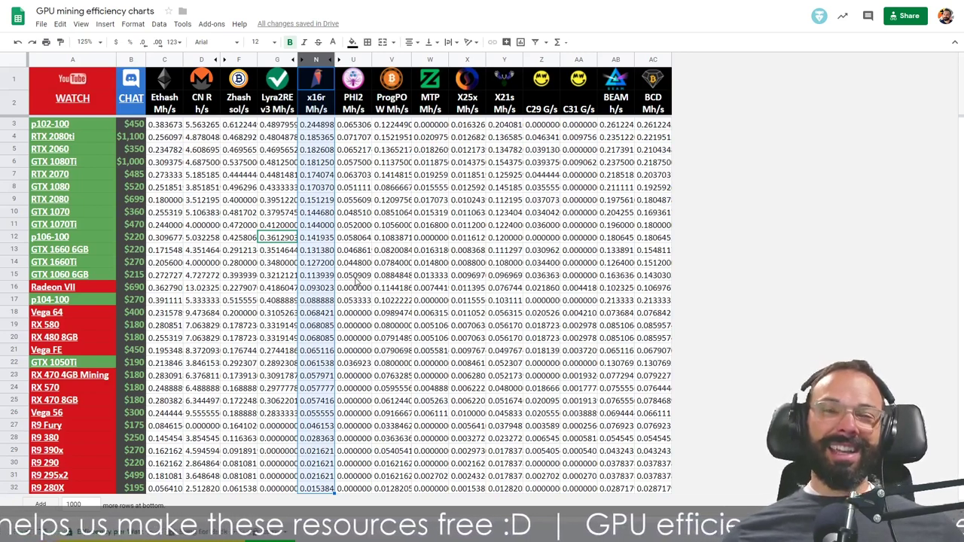
right_click(366, 61)
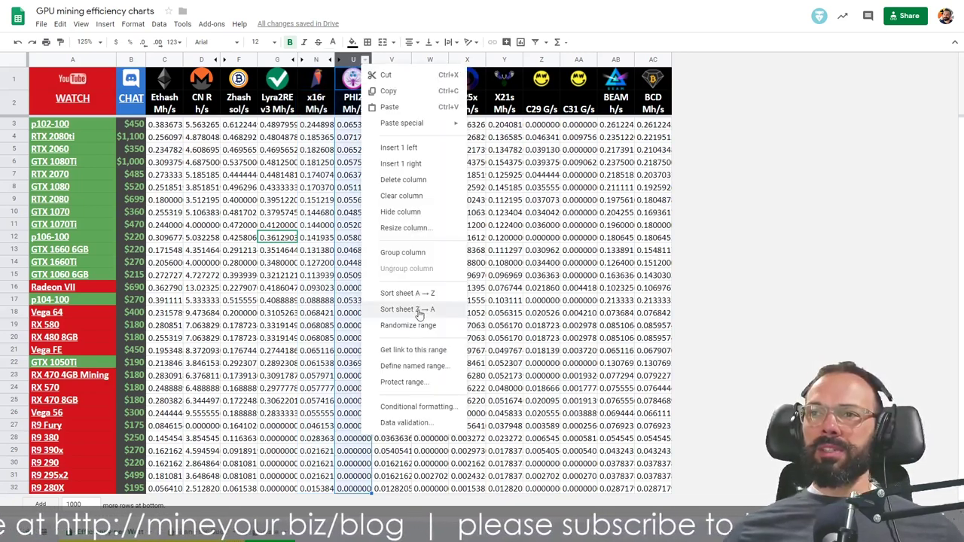
click(444, 309)
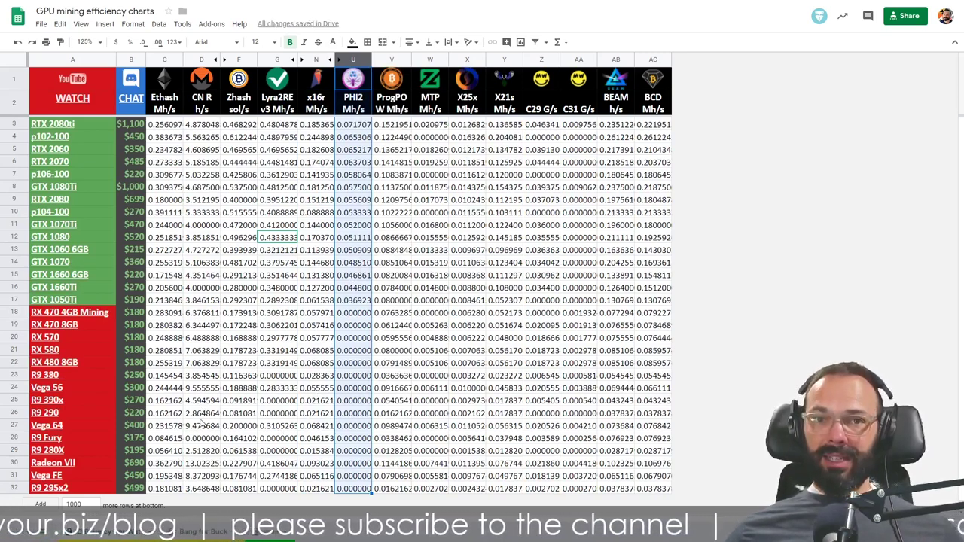
Step: Select the zero PHI2 cells, then compare AMD (all 0.0) and NVIDIA PHI2 hashrates on the data tab
drag(352, 313, 338, 482)
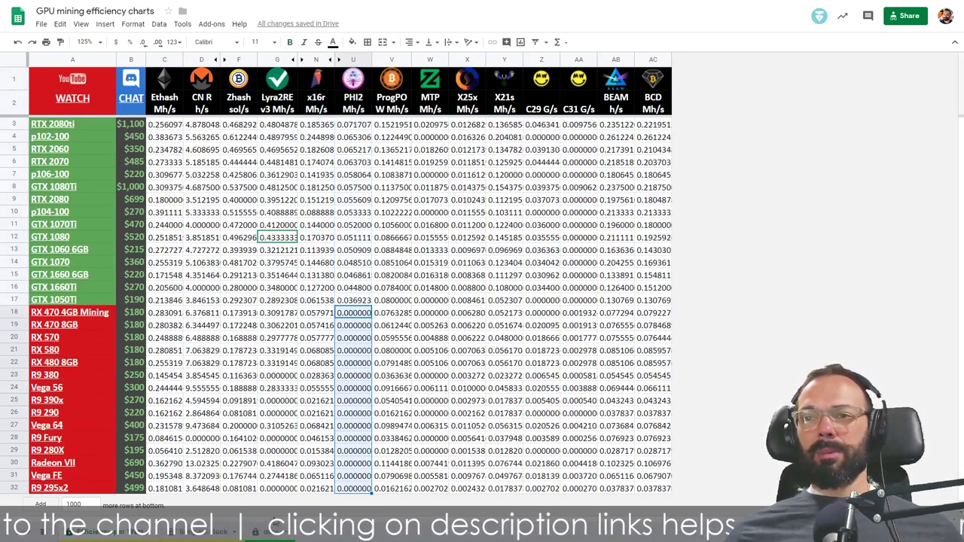
click(267, 535)
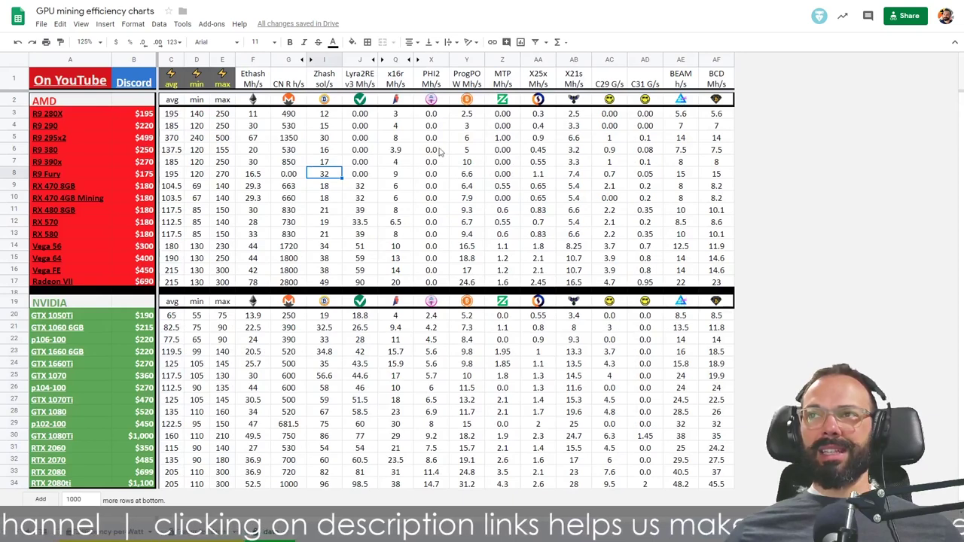
drag(434, 119, 444, 284)
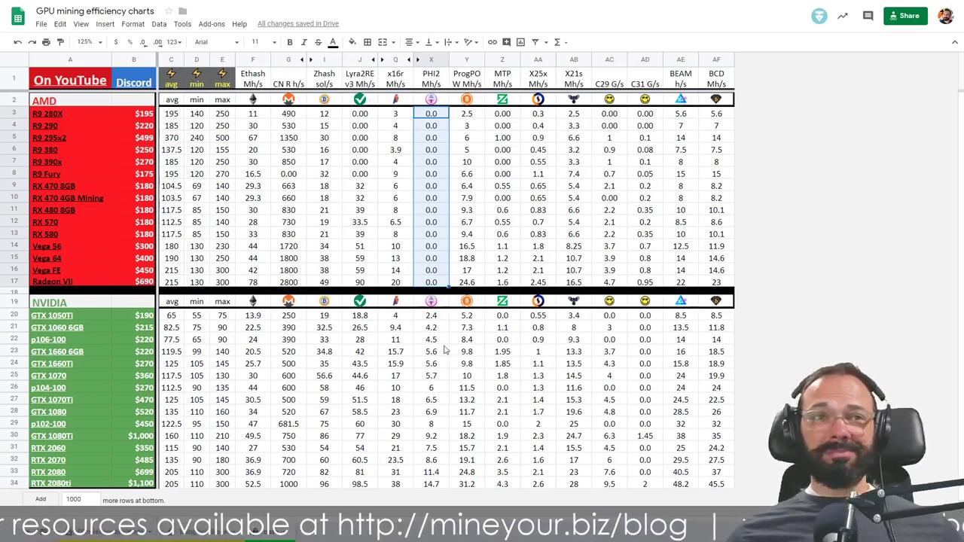
drag(433, 316, 445, 488)
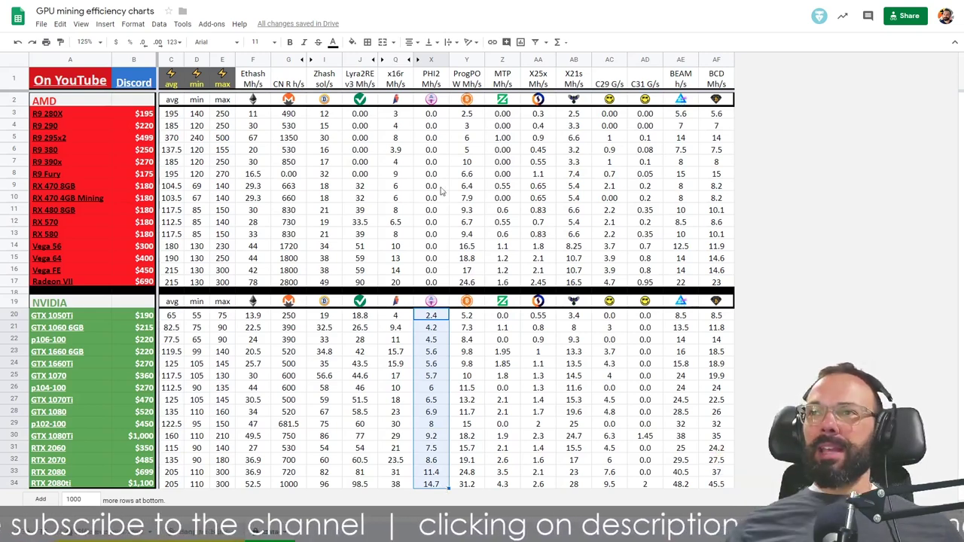
Step: Read the R9 290 PHI2 cell's exact value (0.0000001) via the formula bar, then hide it again
click(437, 128)
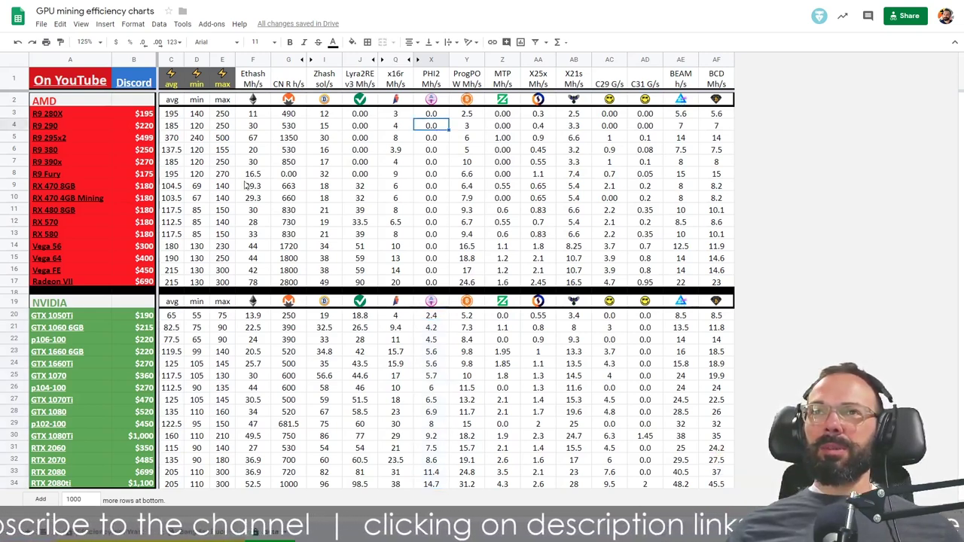
click(81, 23)
click(113, 98)
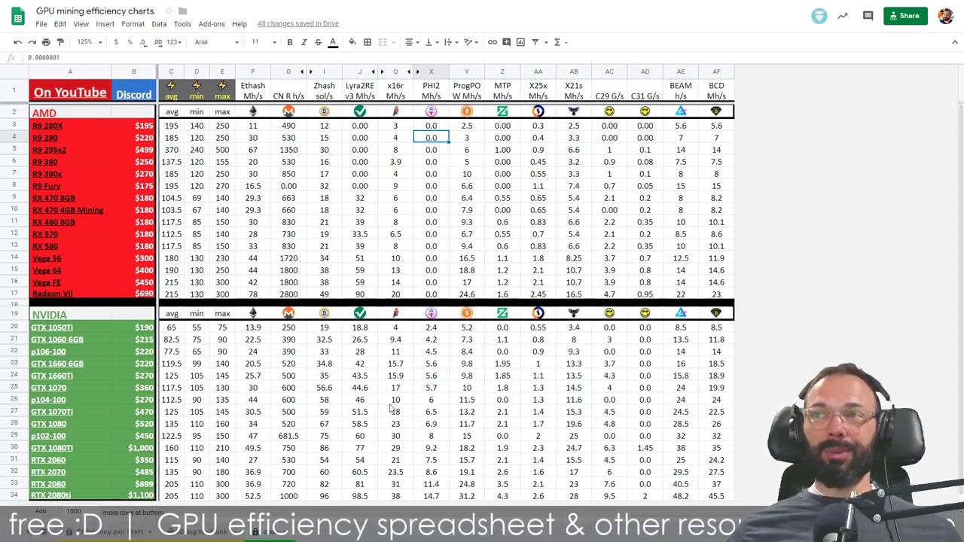
click(80, 24)
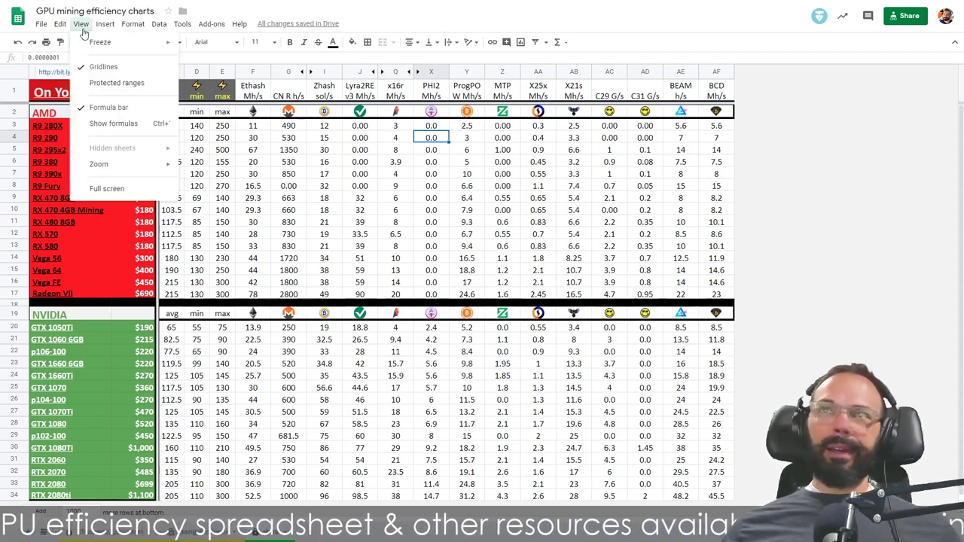
click(109, 106)
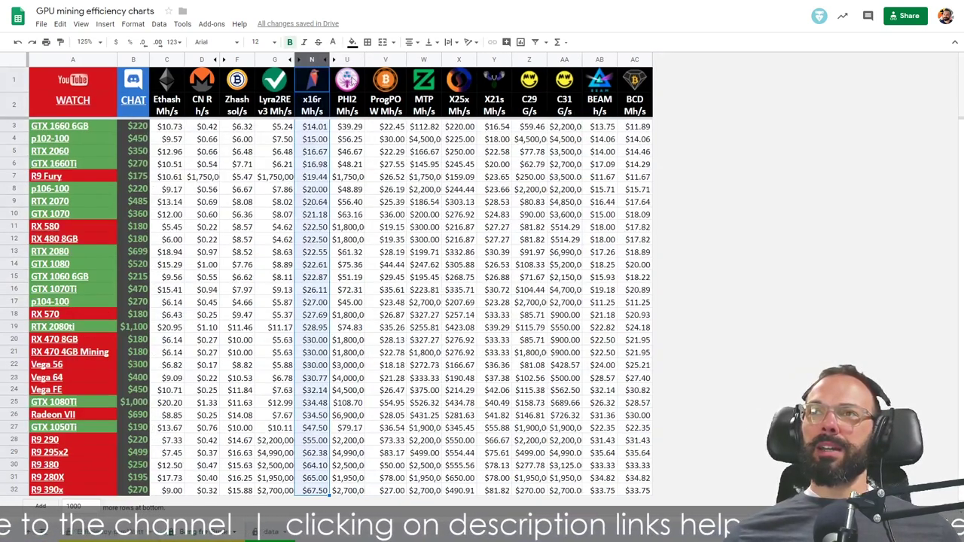
click(357, 59)
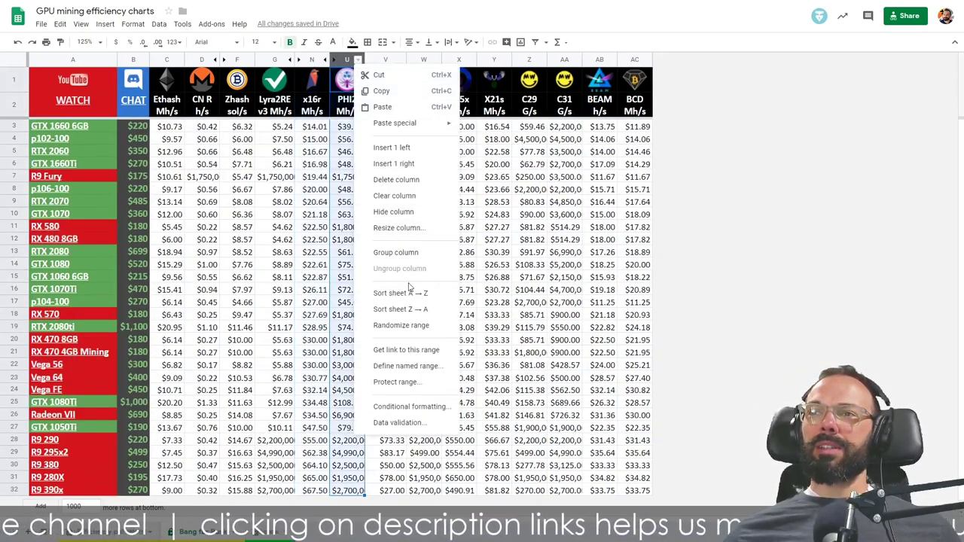
Step: Sort the Bang for Buck sheet A→Z by PHI2 cost (column U)
click(399, 293)
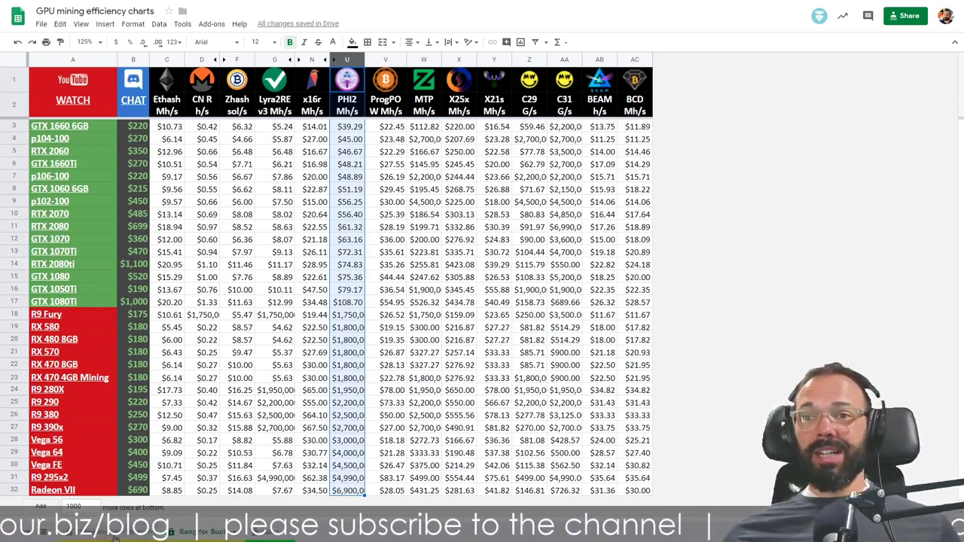
click(400, 59)
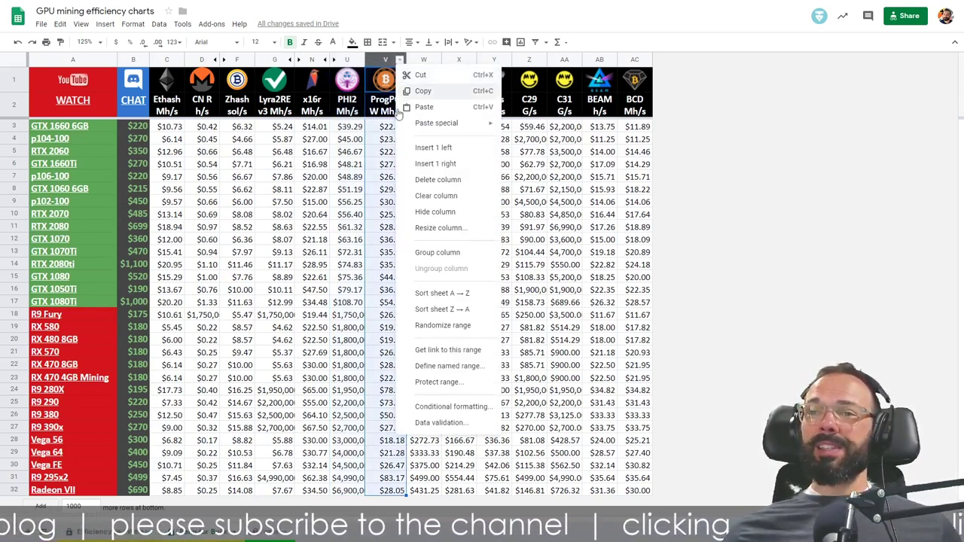
Step: Sort the Bang for Buck sheet A→Z by ProgPOW cost (column V)
click(470, 296)
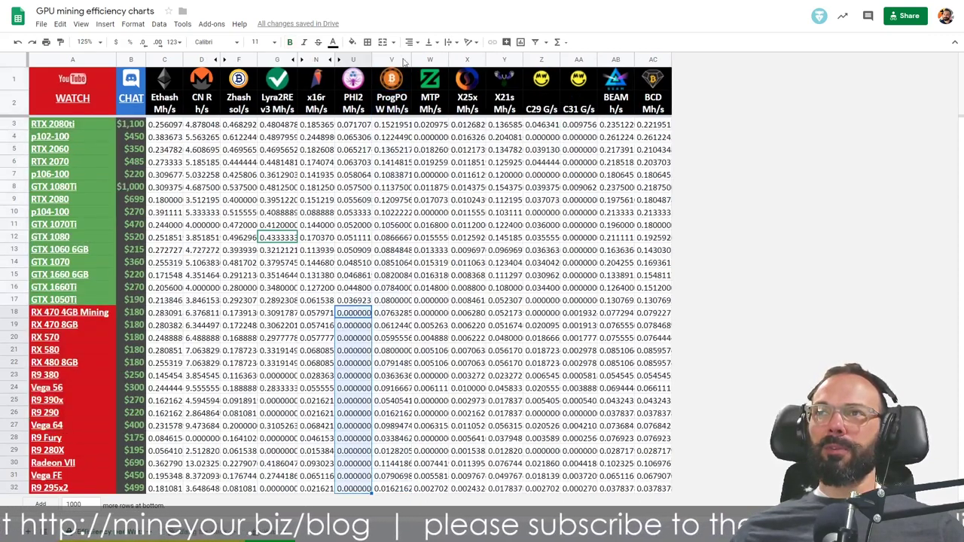
click(405, 59)
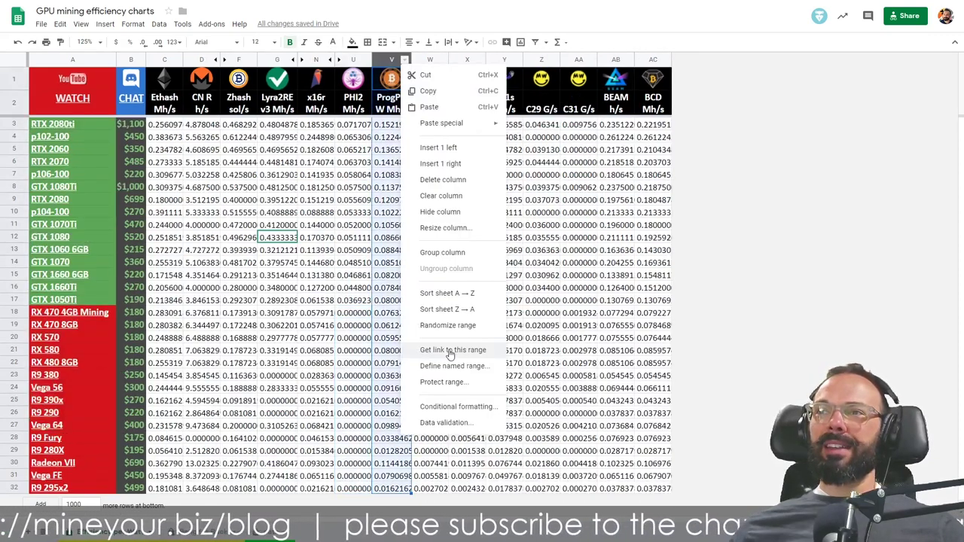
Step: Sort the efficiency sheet Z→A by ProgPOW Mh/s per watt (column V)
click(443, 308)
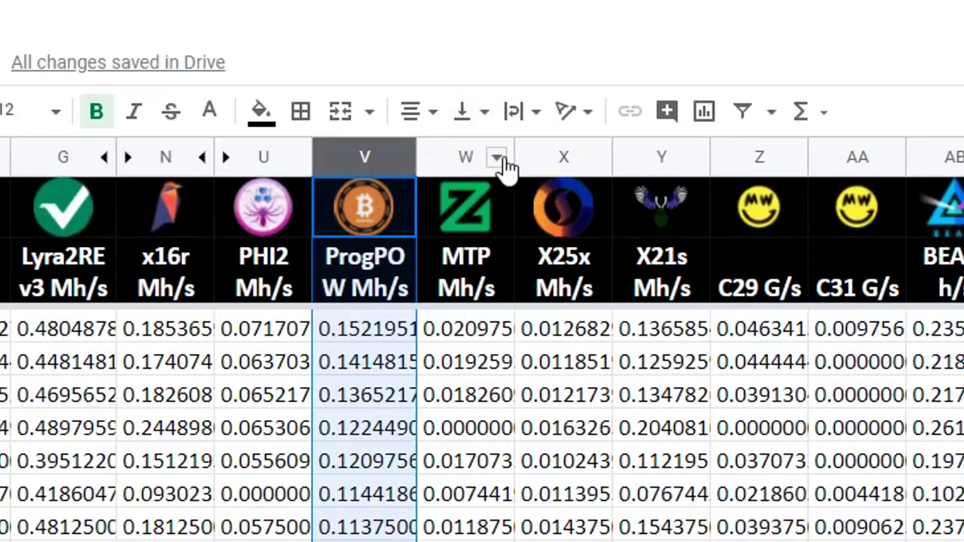
Step: Sort the efficiency sheet Z→A by MTP (column W) and select the zero-MTP cells
click(442, 59)
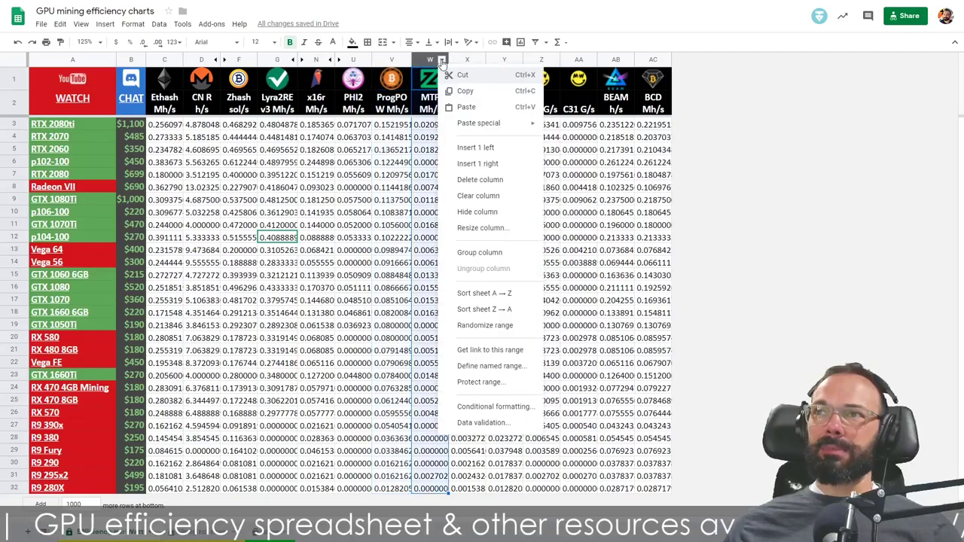
click(482, 309)
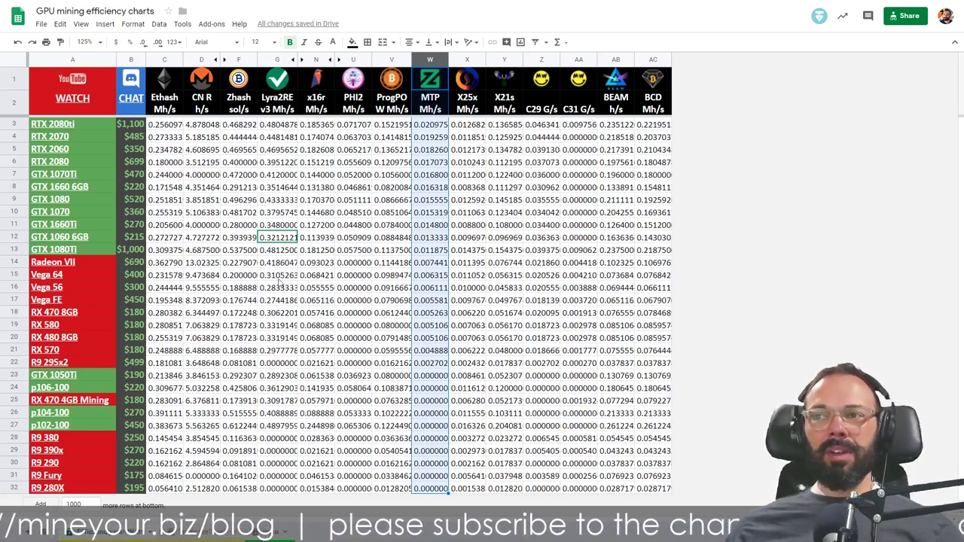
click(440, 394)
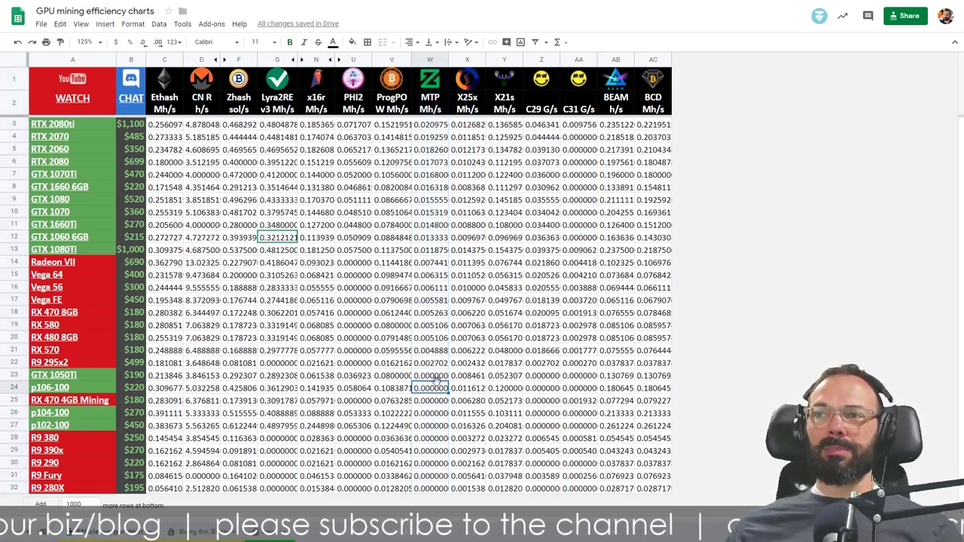
click(432, 375)
drag(435, 414, 442, 489)
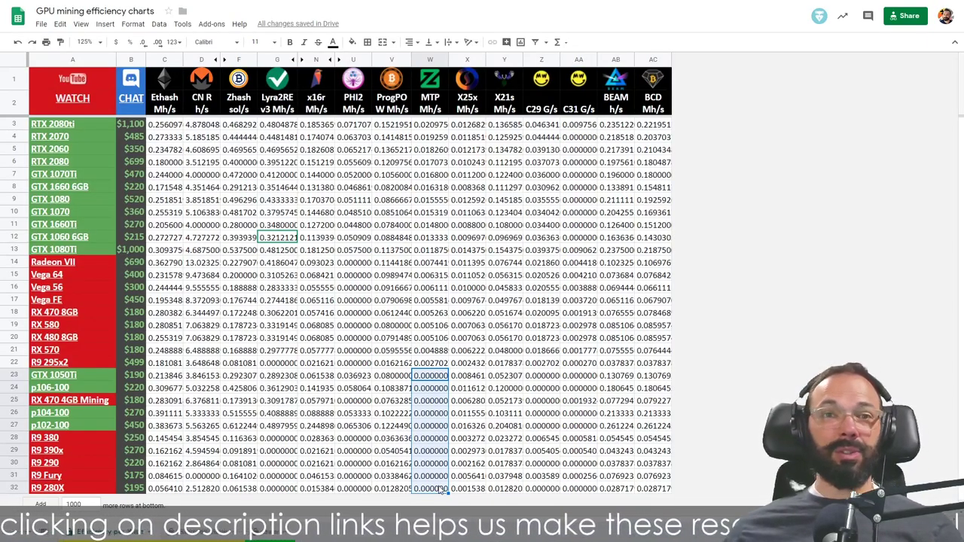
Step: Check the zero MTP values for RX 470 4GB Mining, p104-100, p102-100, p106-100 and GTX 1050Ti
click(433, 401)
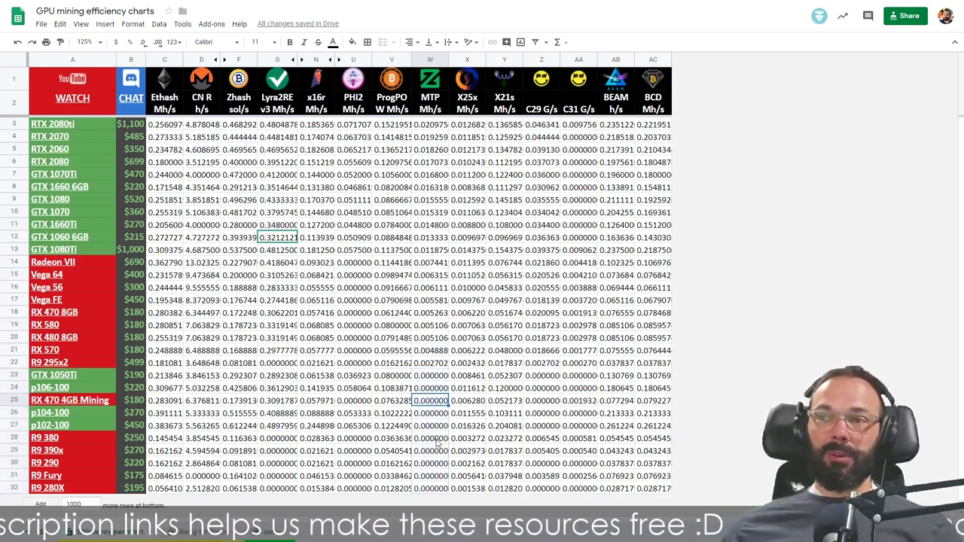
click(435, 417)
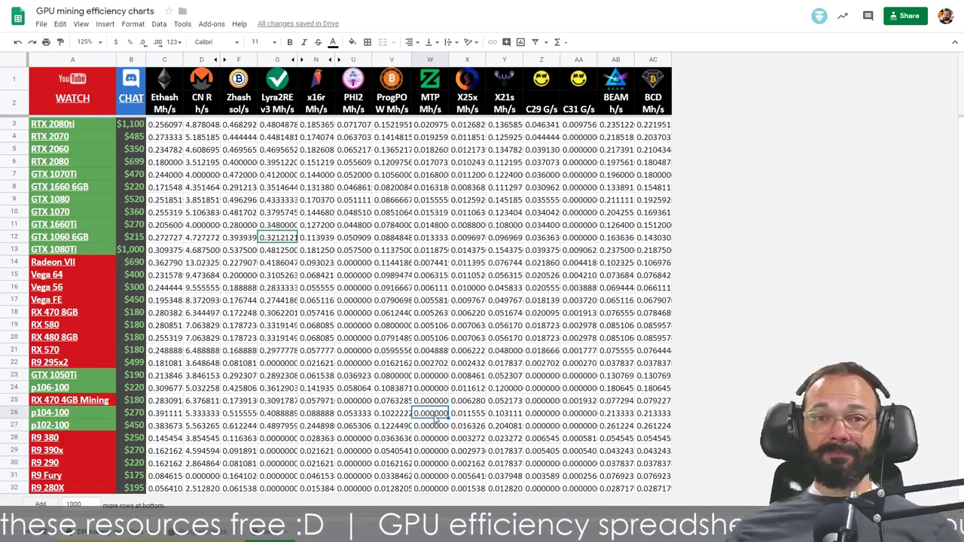
click(438, 426)
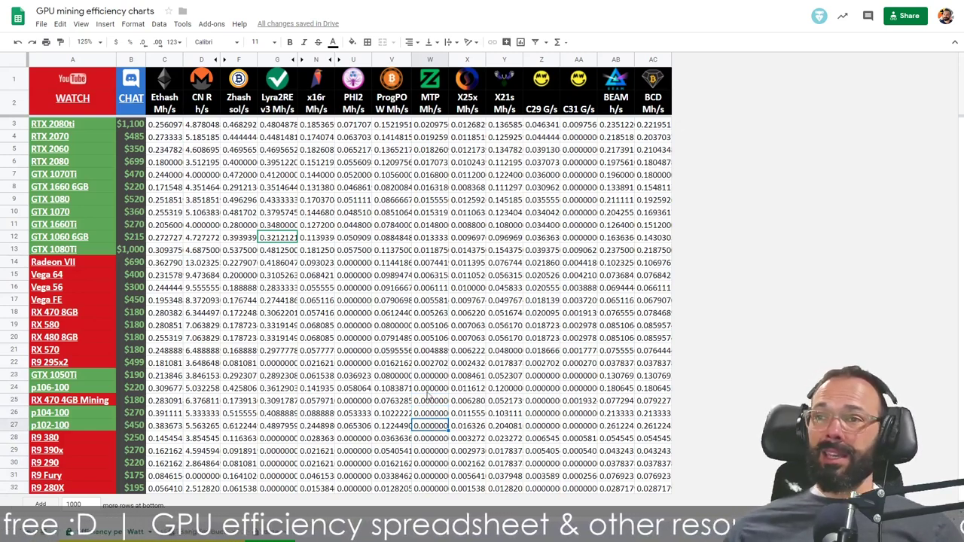
click(430, 390)
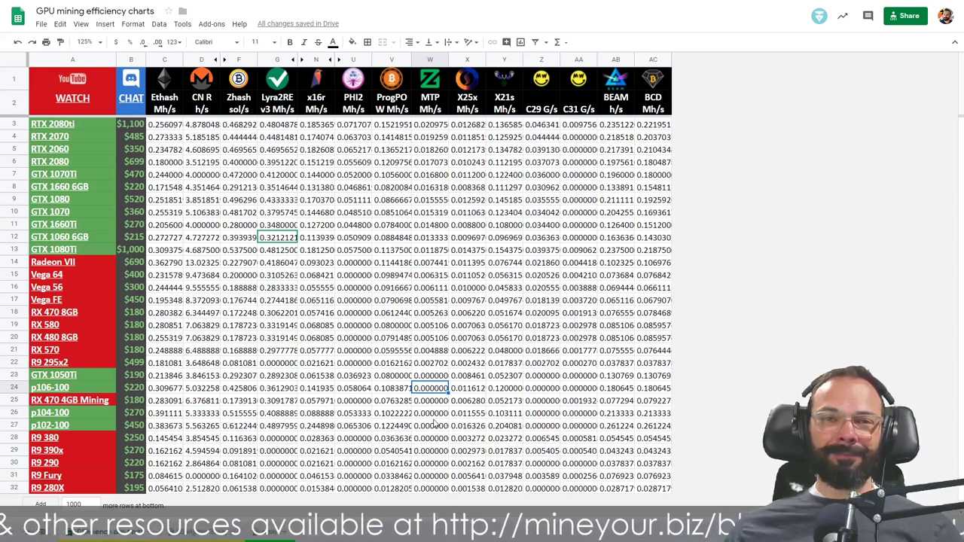
click(434, 375)
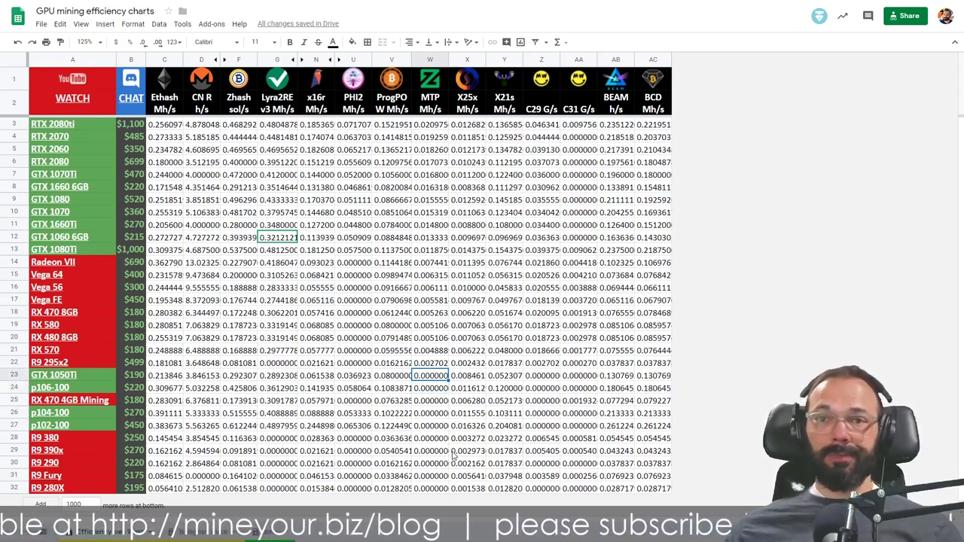
click(431, 390)
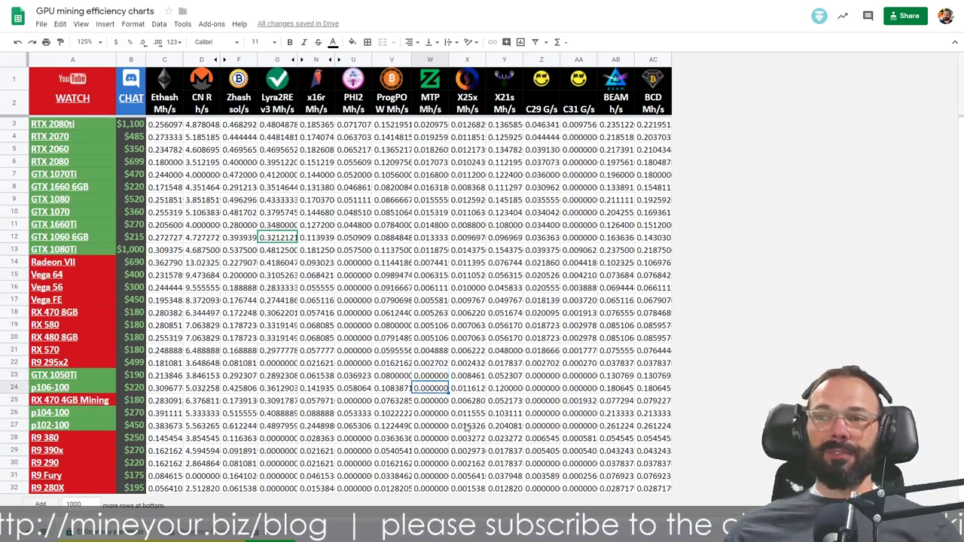
click(433, 403)
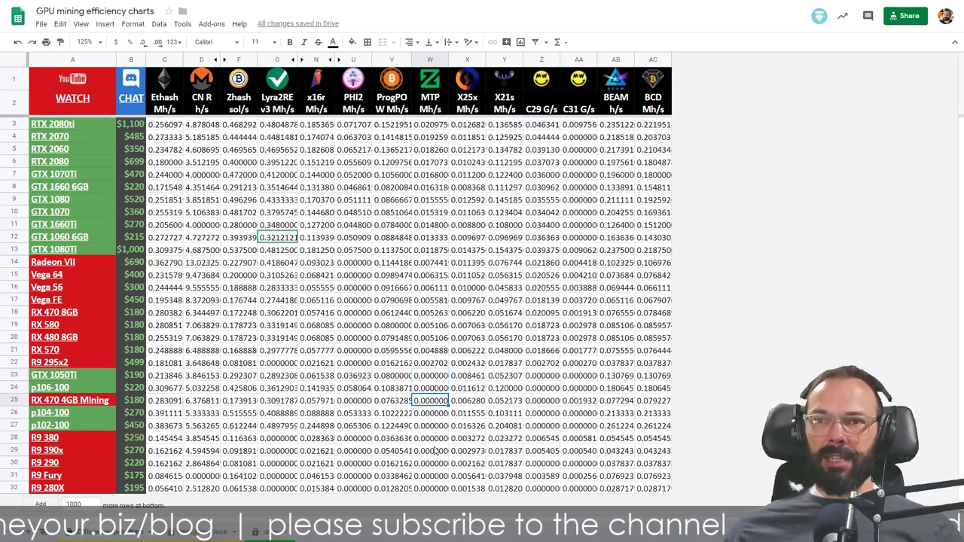
drag(431, 426, 425, 491)
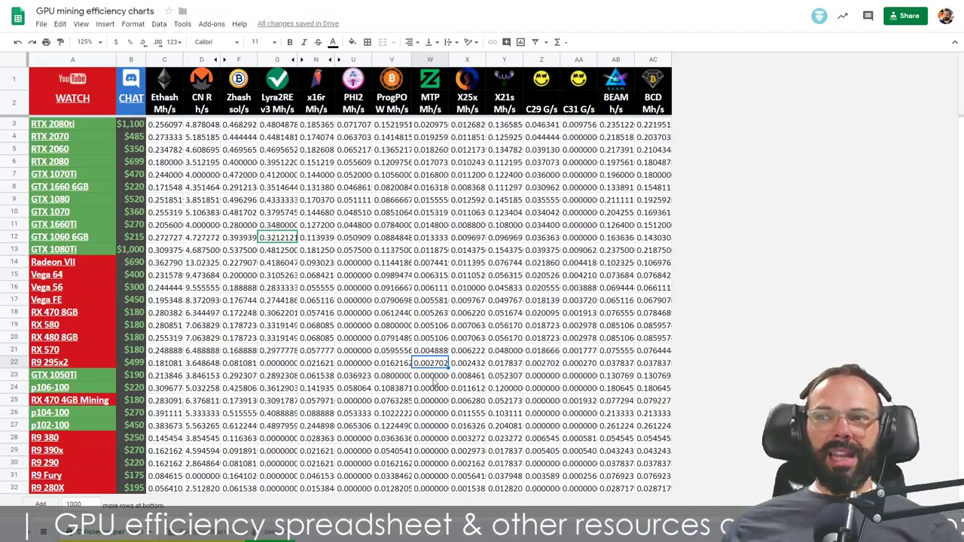
drag(434, 379, 445, 488)
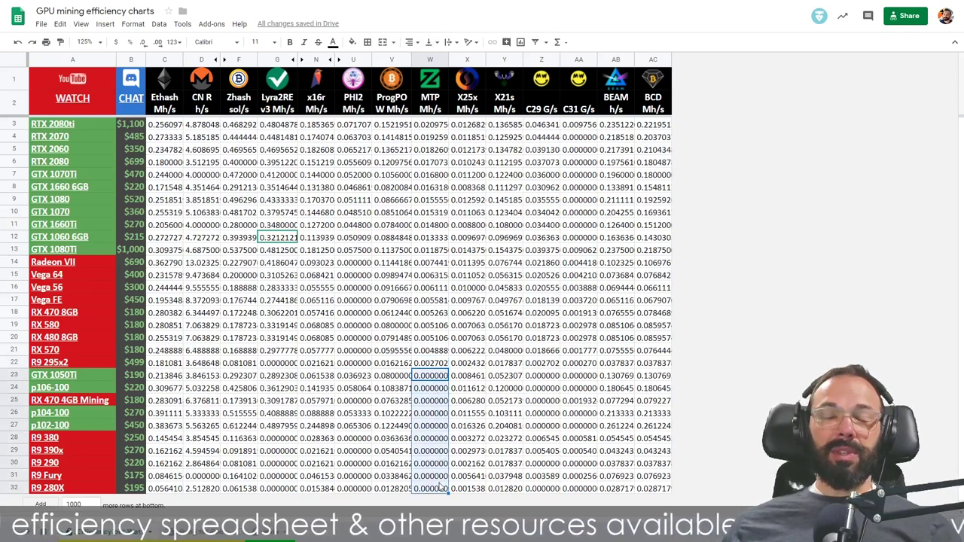
Step: On the Bang for Buck tab, sort GPUs by MTP cost ascending, with GTX 1660 6GB cheapest at $112.82
click(198, 534)
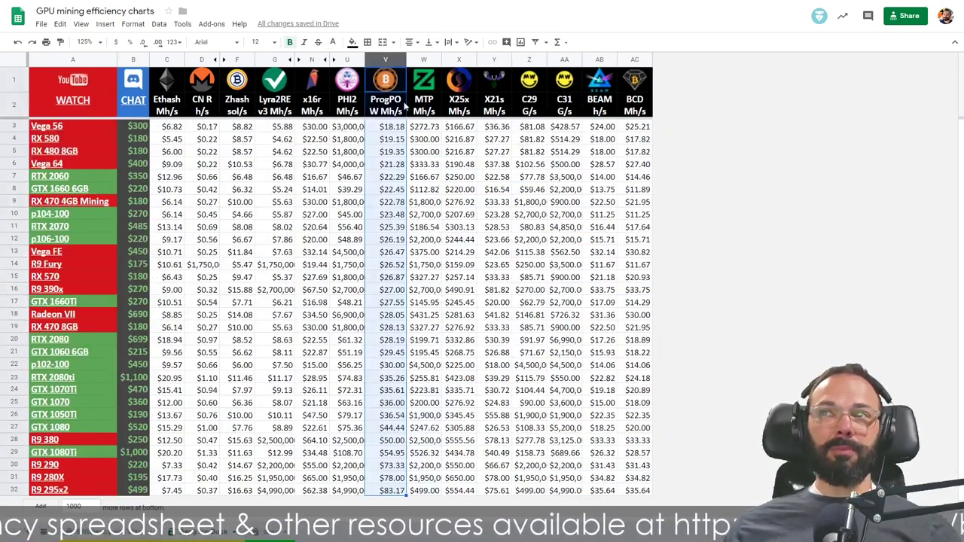
click(434, 60)
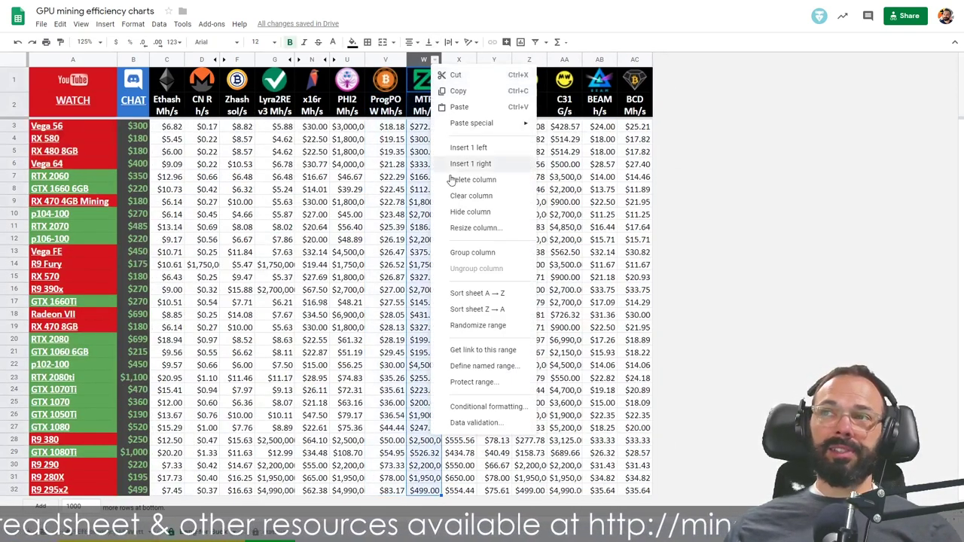
click(482, 293)
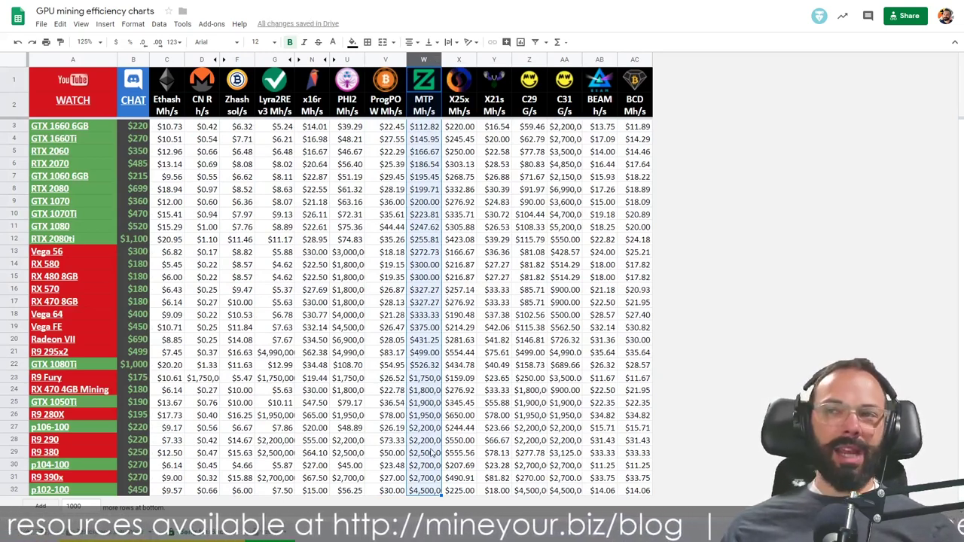
click(428, 128)
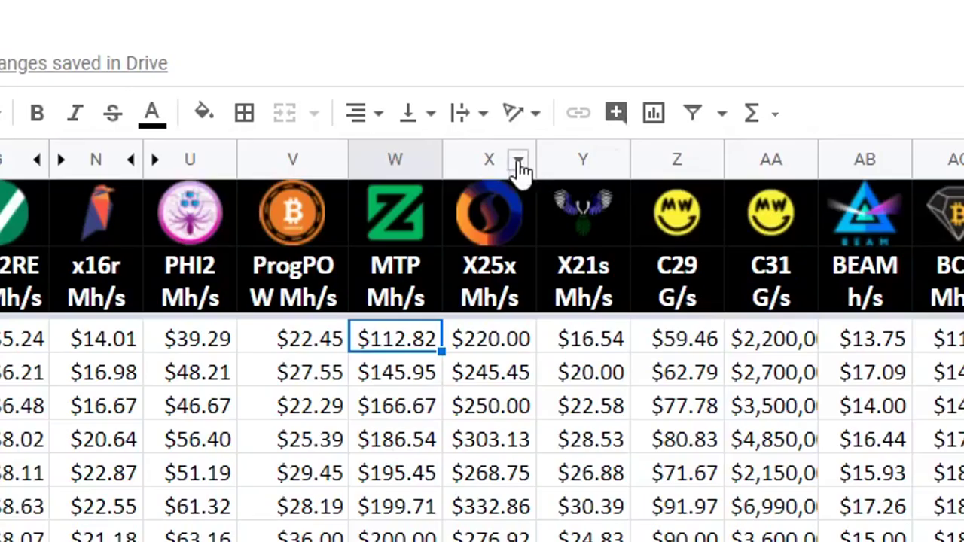
click(469, 62)
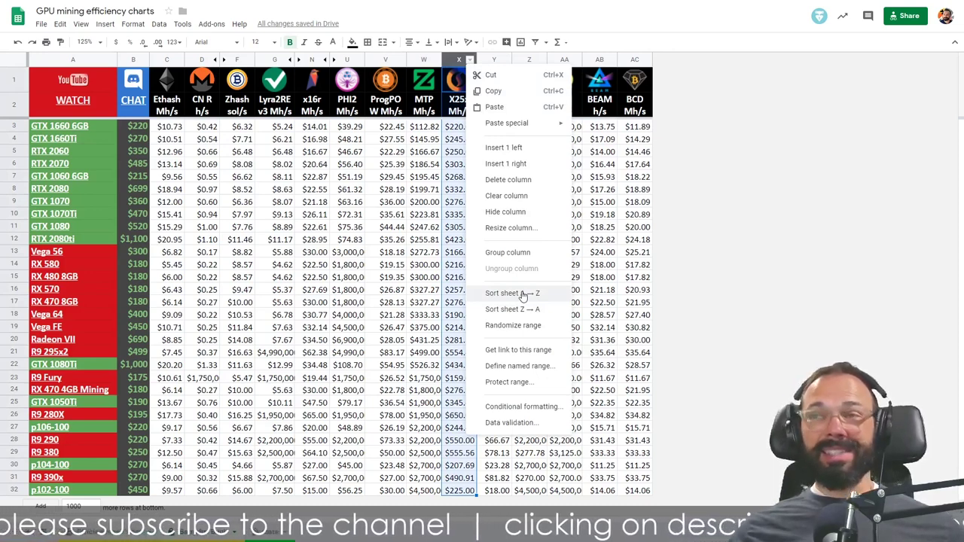
Step: Sort the sheet by X25x cost ascending, putting R9 Fury first at $159.09 per Mh/s
click(523, 294)
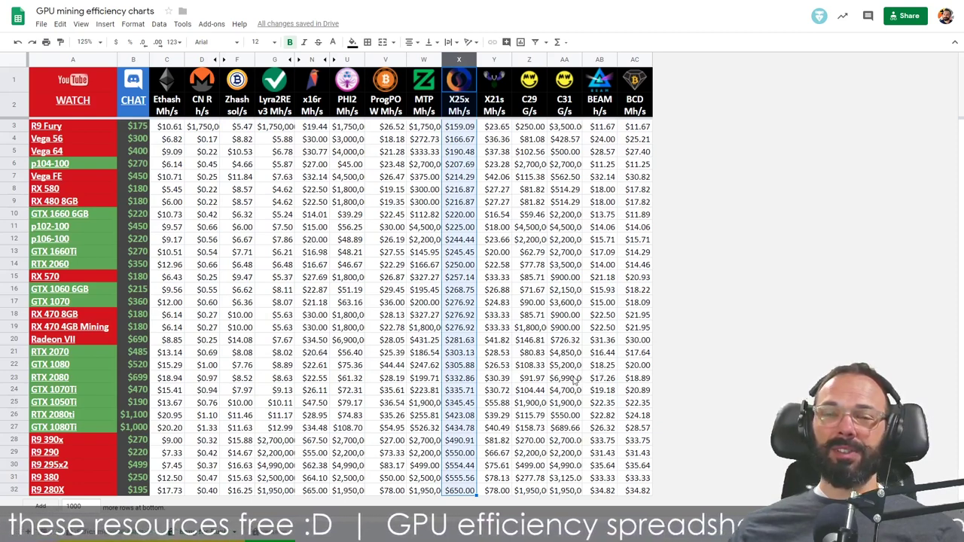
key(ctrl+shift+Page_Down)
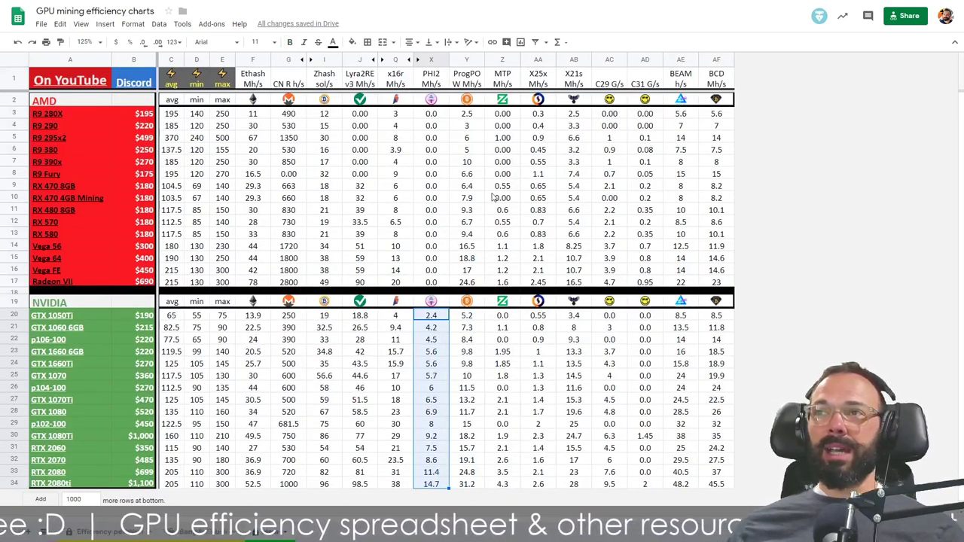
click(542, 126)
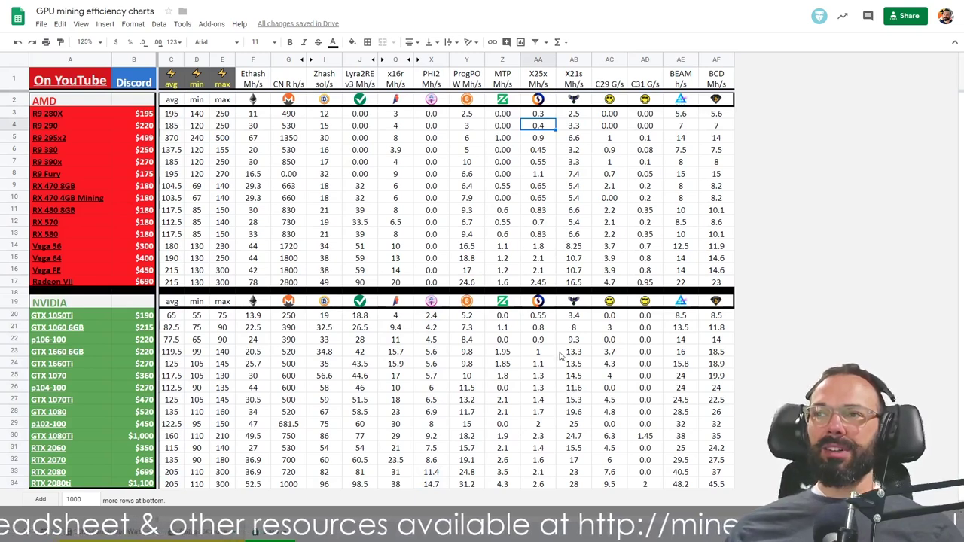
click(544, 271)
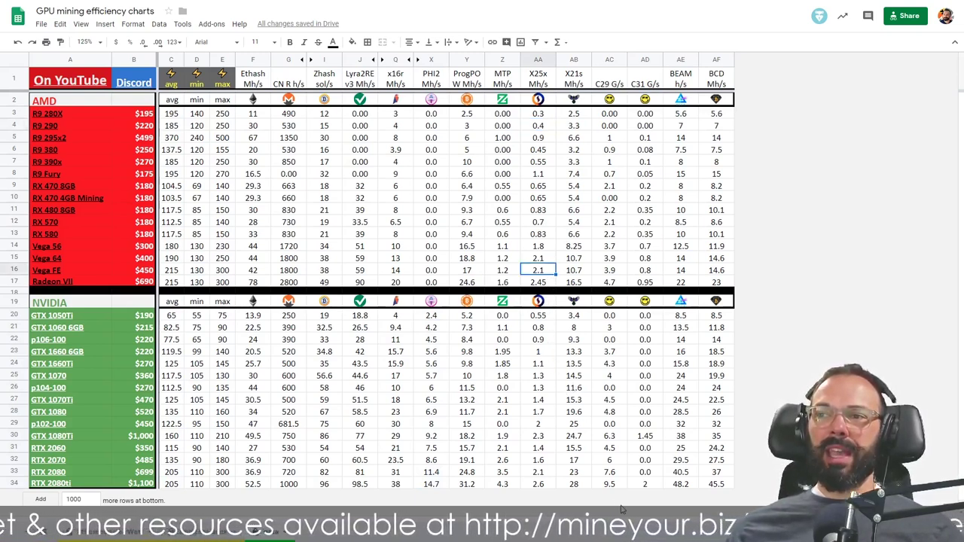
click(551, 475)
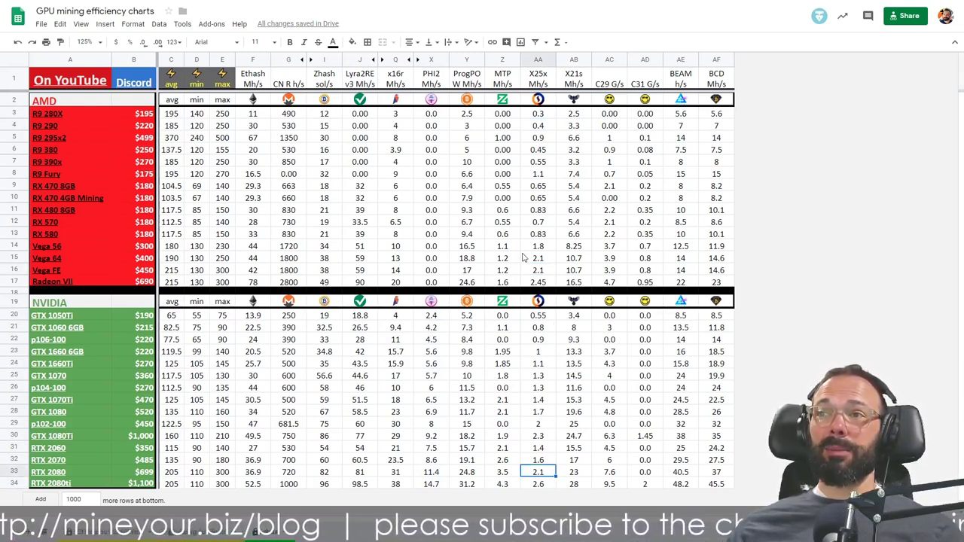
click(548, 249)
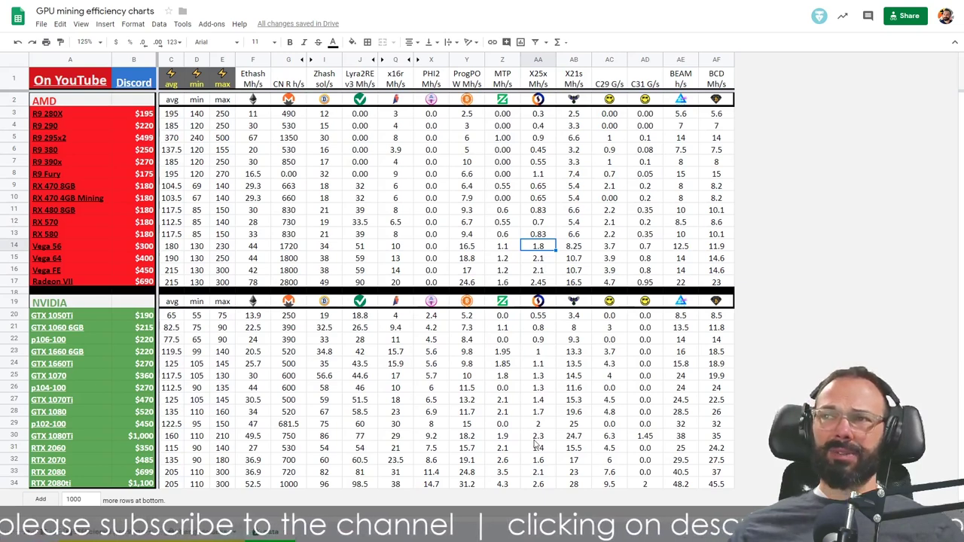
click(545, 468)
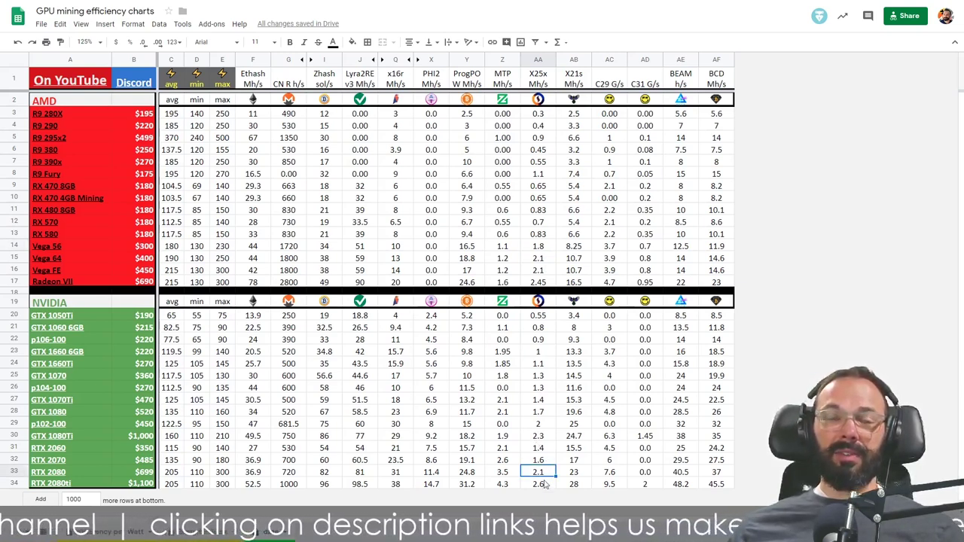
click(538, 100)
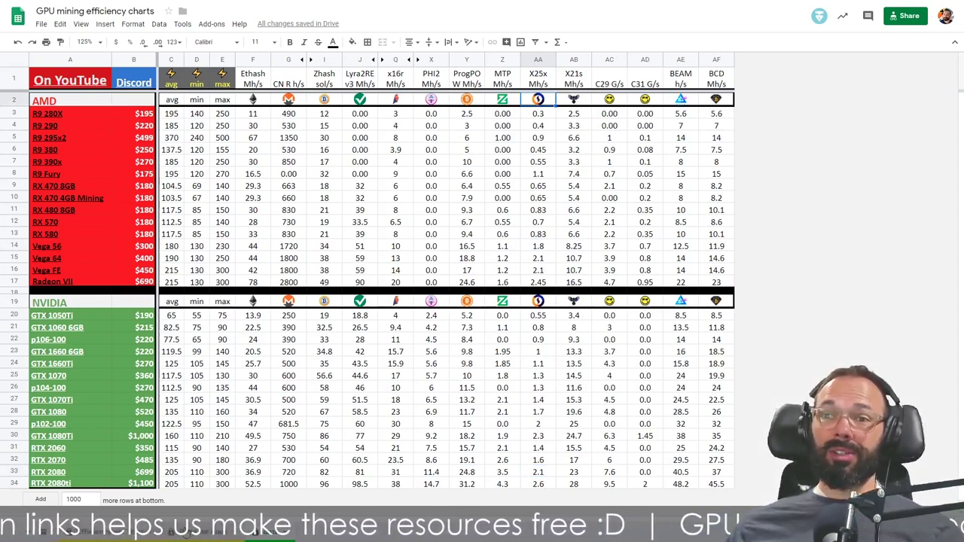
click(203, 534)
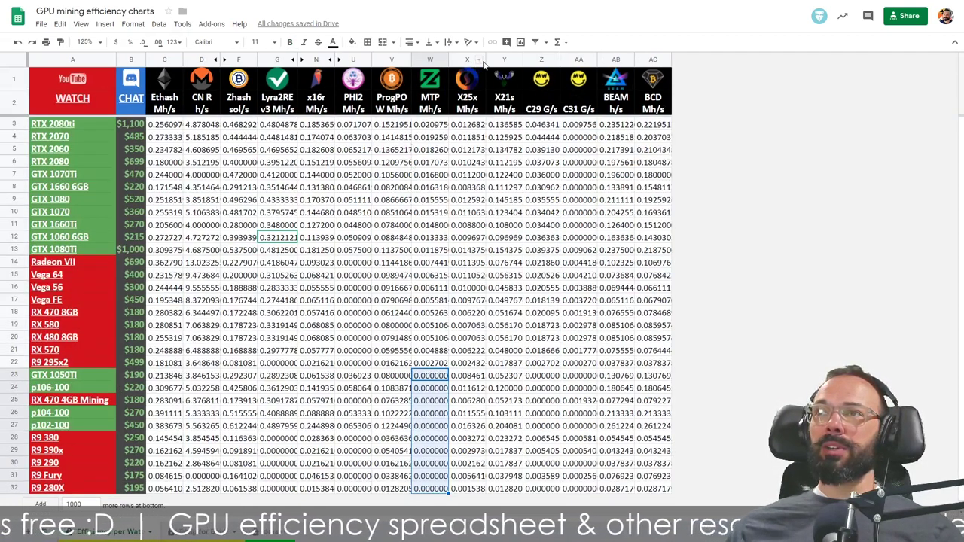
Step: Sort the per-watt sheet by X25x descending and highlight the top-ranked GPU names
click(479, 60)
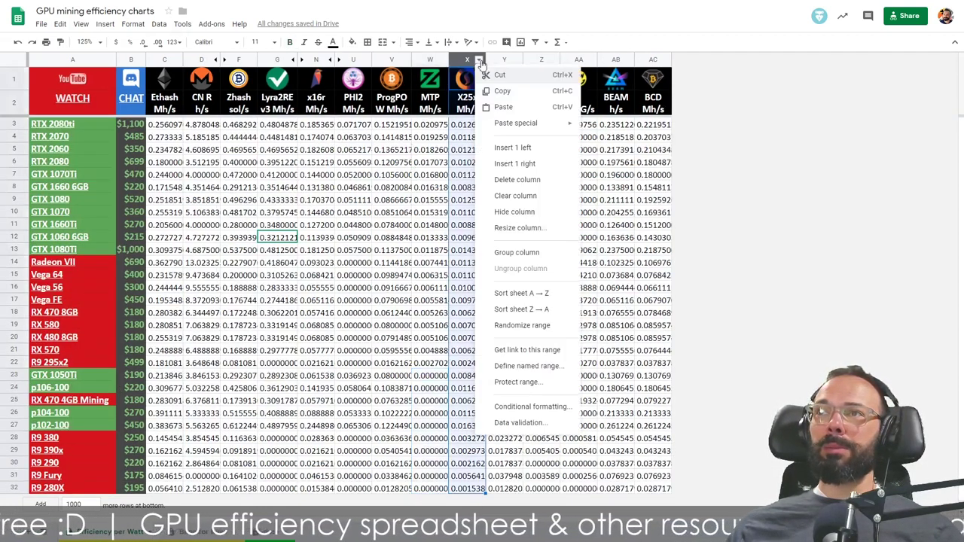
click(520, 308)
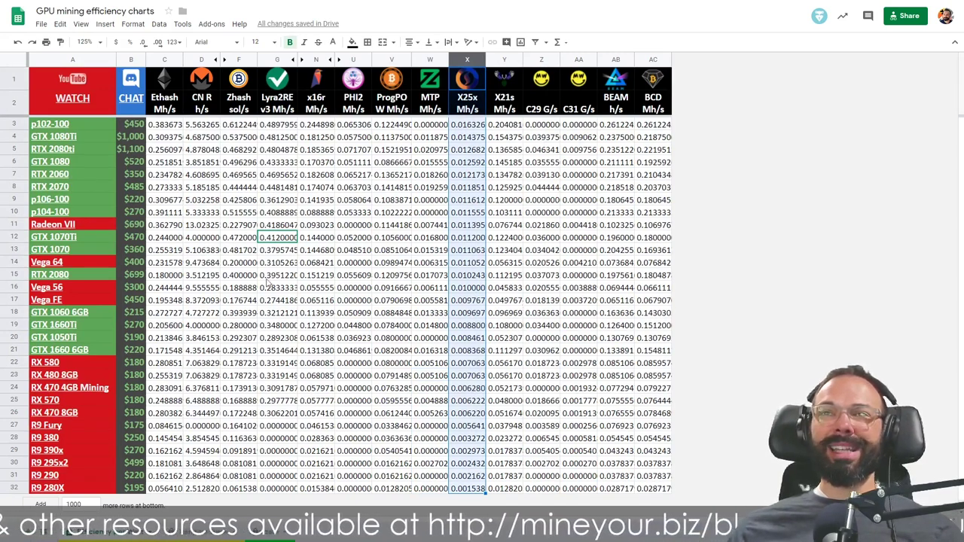
click(80, 175)
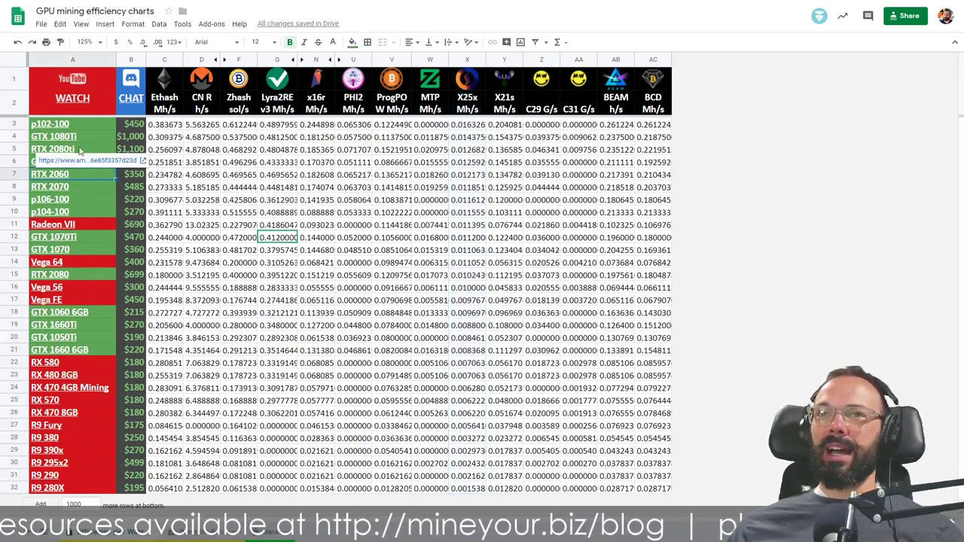
drag(87, 127, 235, 214)
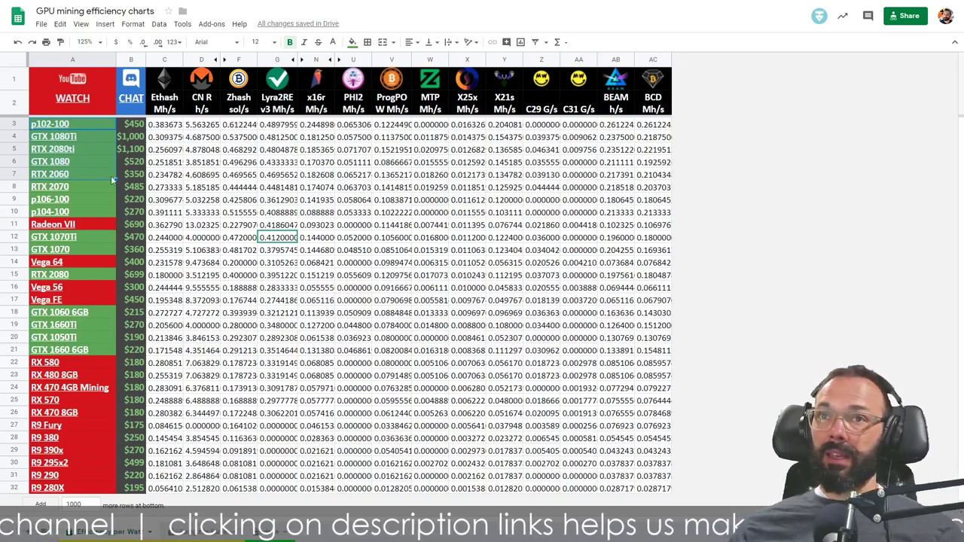
click(139, 176)
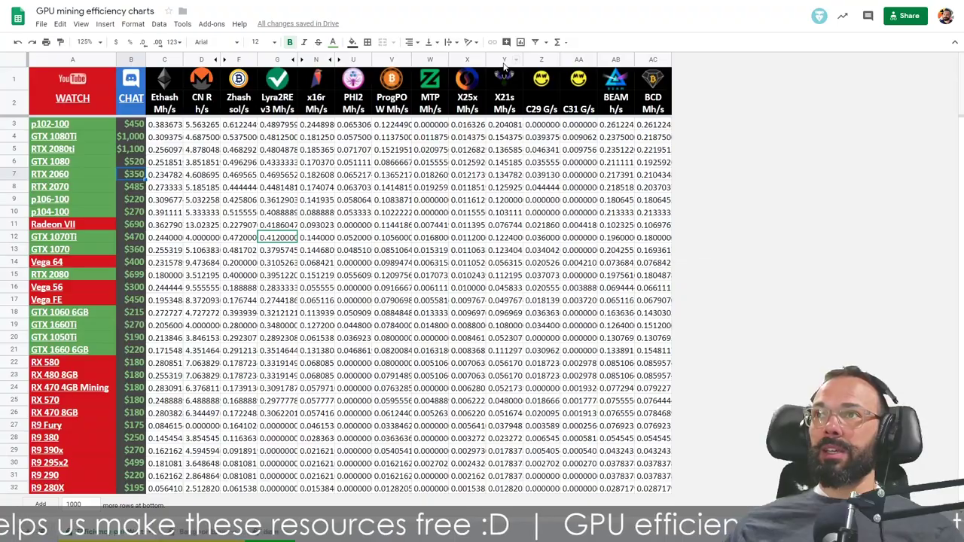
Step: Sort the efficiency sheet by X21s descending, then move through the tabs to the dollar-cost sheet
click(516, 60)
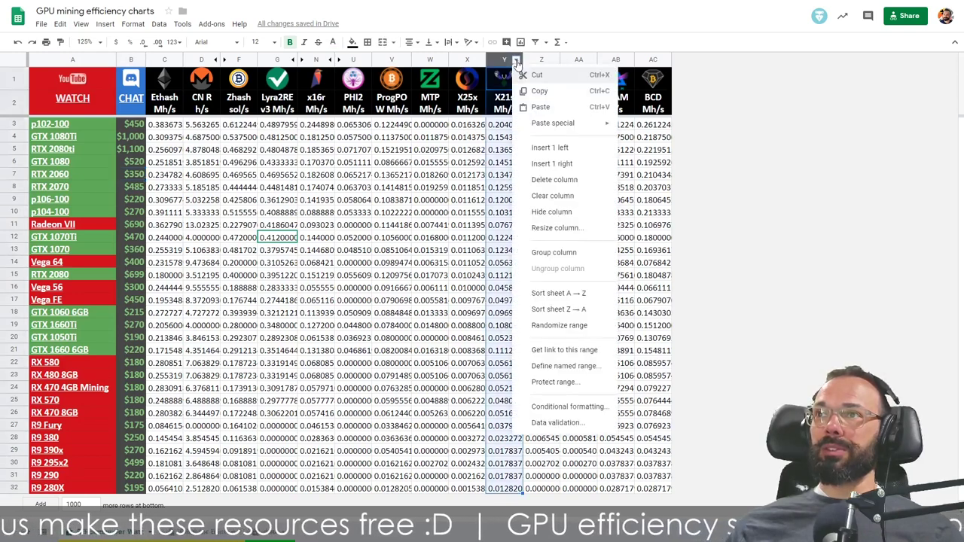
click(588, 311)
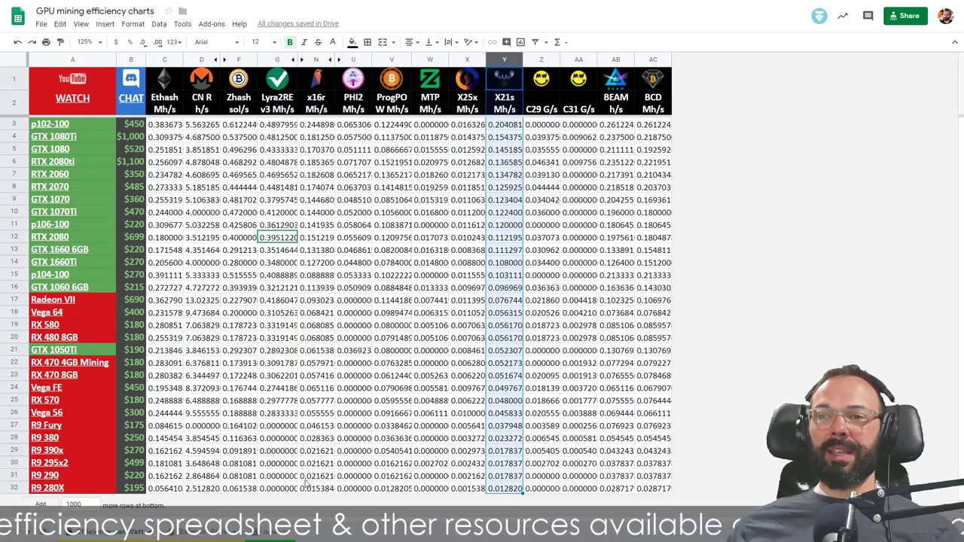
click(270, 533)
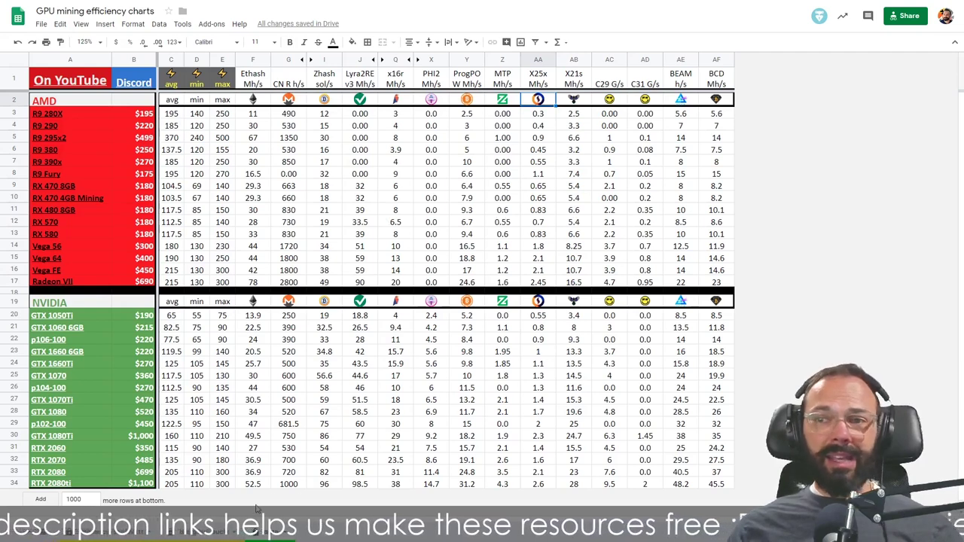
click(118, 537)
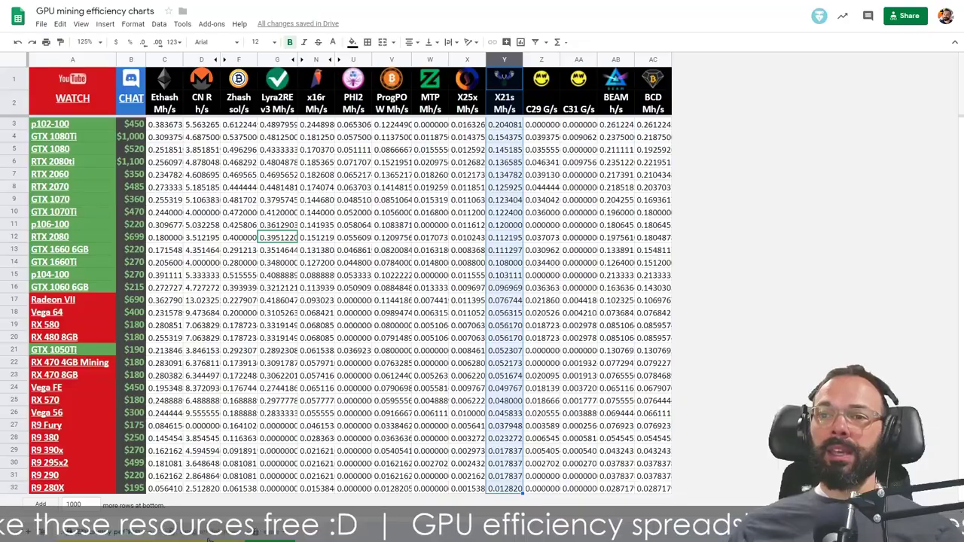
key(ctrl+shift+Page_Up)
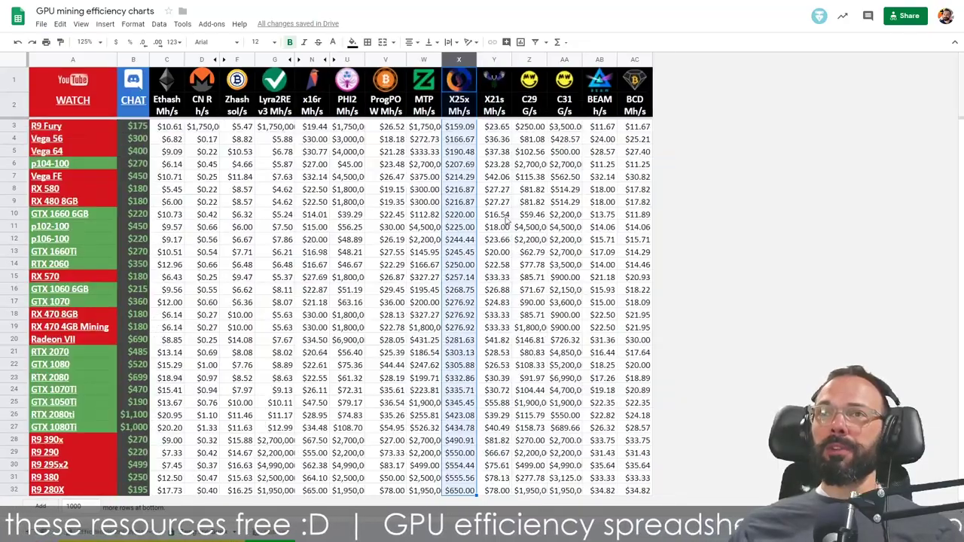
Step: Sort by X21s cost ascending, then by C29 cost descending with p102-100 at $4,500 first
right_click(503, 65)
click(561, 293)
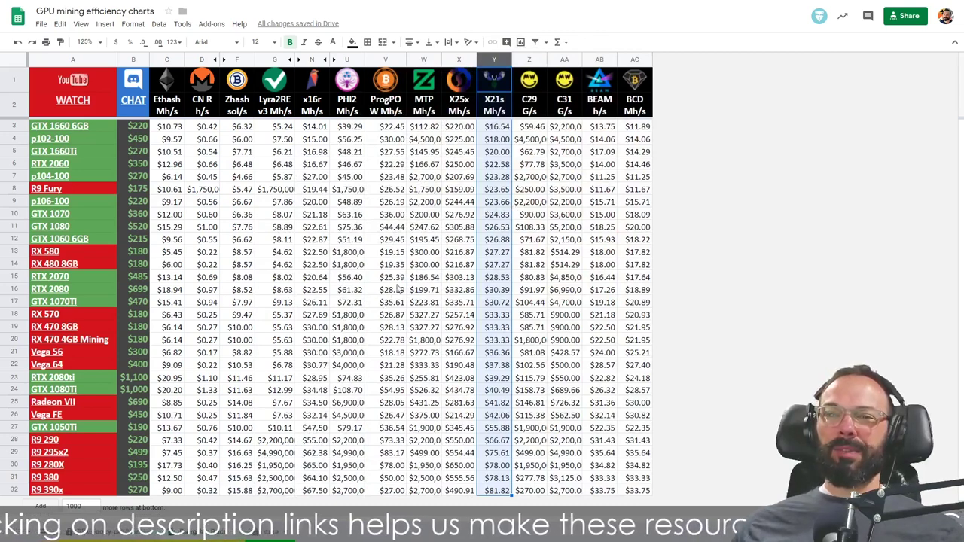
click(540, 61)
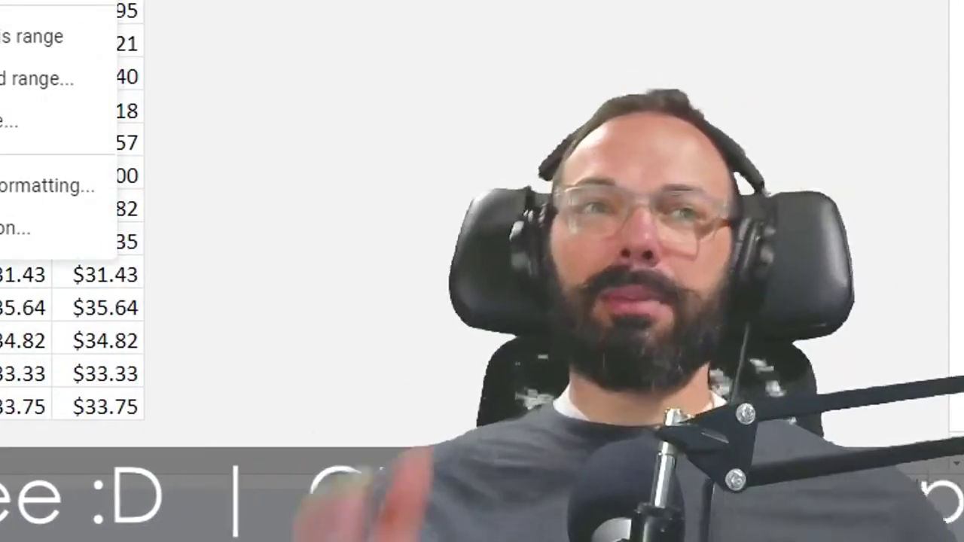
click(565, 276)
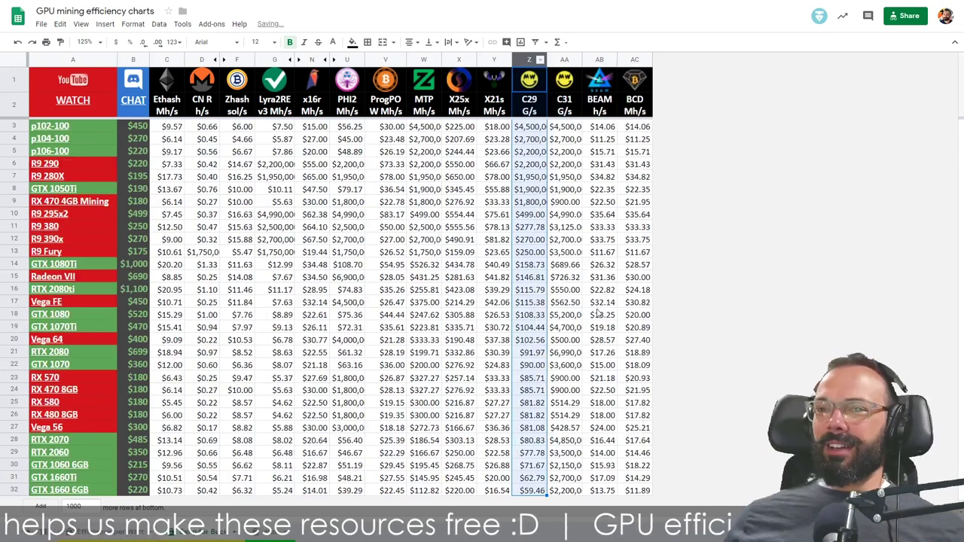
Step: Re-sort by C29 cost ascending so GTX 1660 6GB leads at $59.46, checking the GTX 1080Ti value
click(541, 60)
click(593, 297)
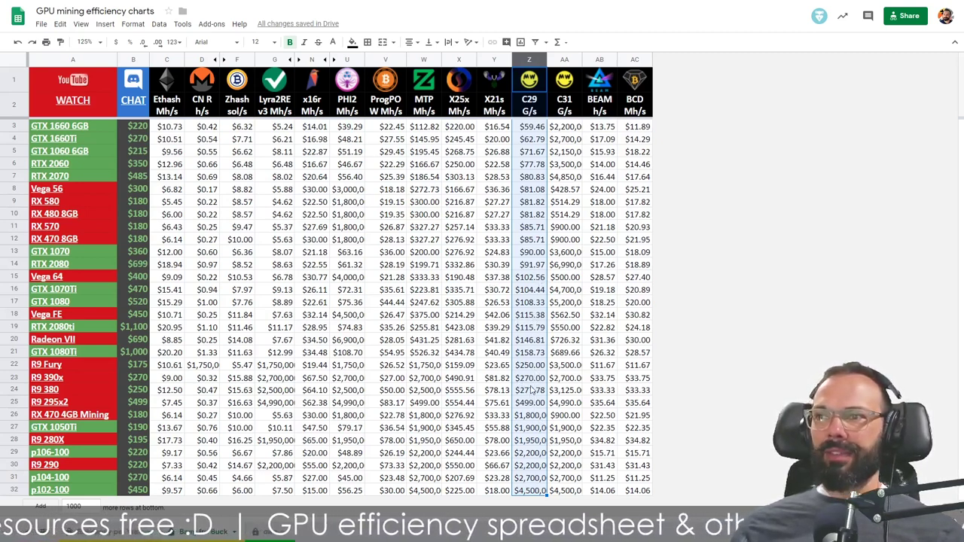
click(531, 354)
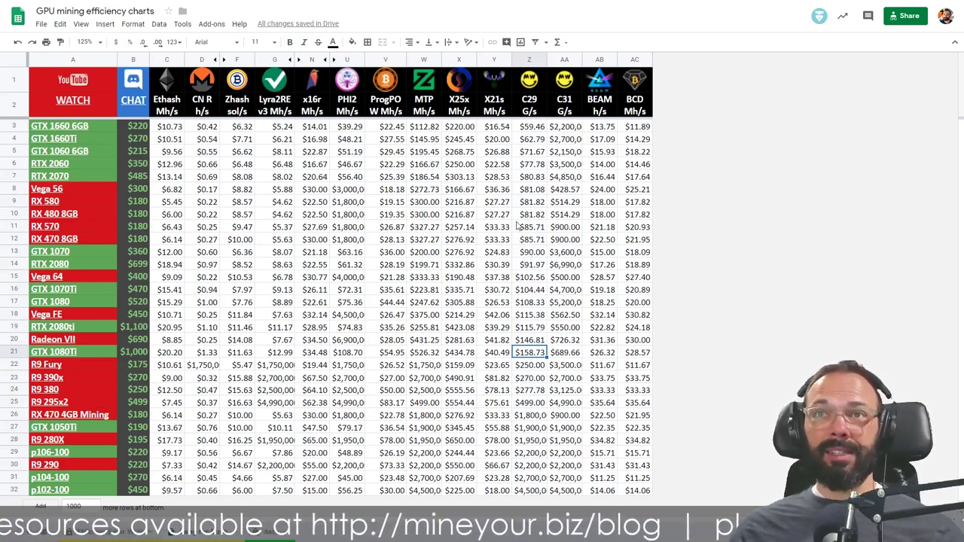
click(90, 535)
Step: Sort the per-watt sheet by C29 efficiency descending and highlight the top eleven GPU names
right_click(555, 64)
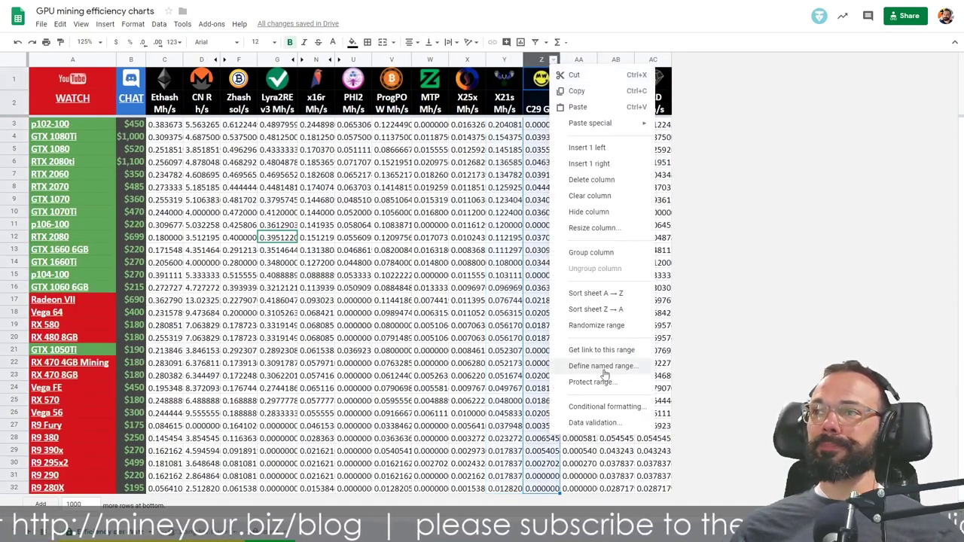
click(610, 310)
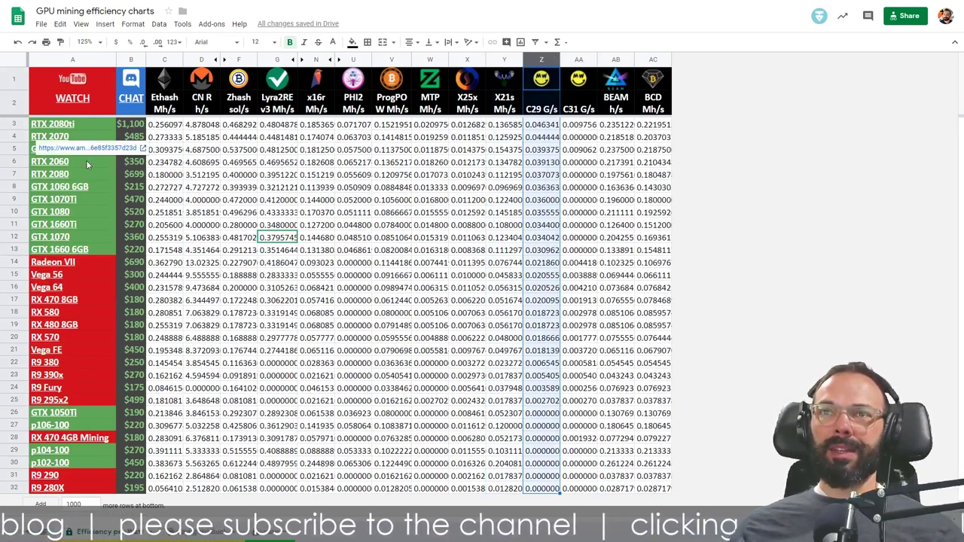
click(536, 300)
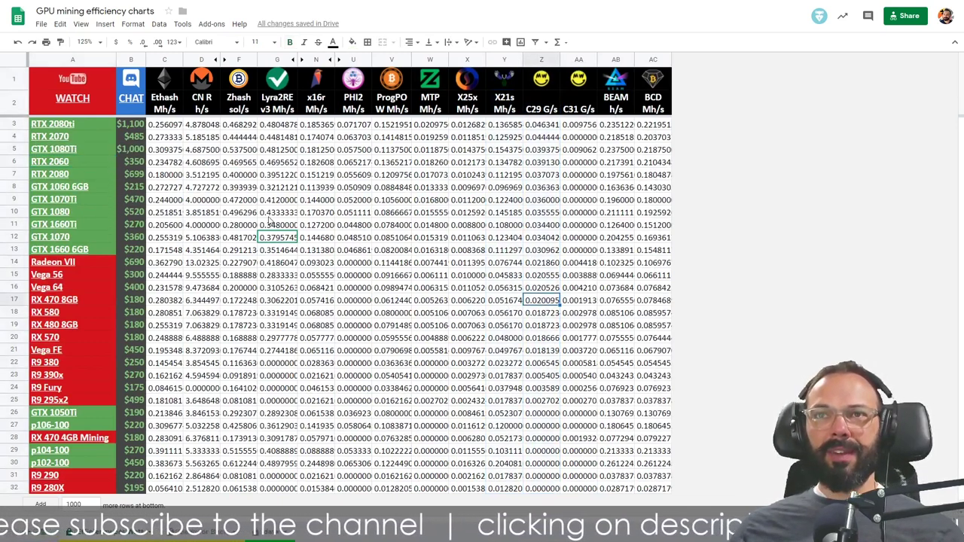
drag(90, 123, 91, 249)
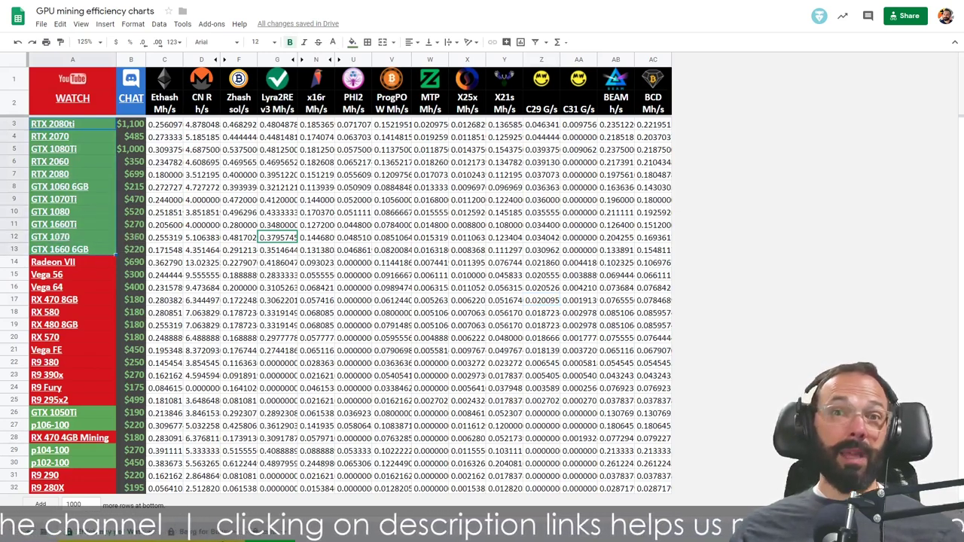
Step: Sort by C31 efficiency descending and compare the GTX 1080Ti and Radeon VII C31 values
click(590, 61)
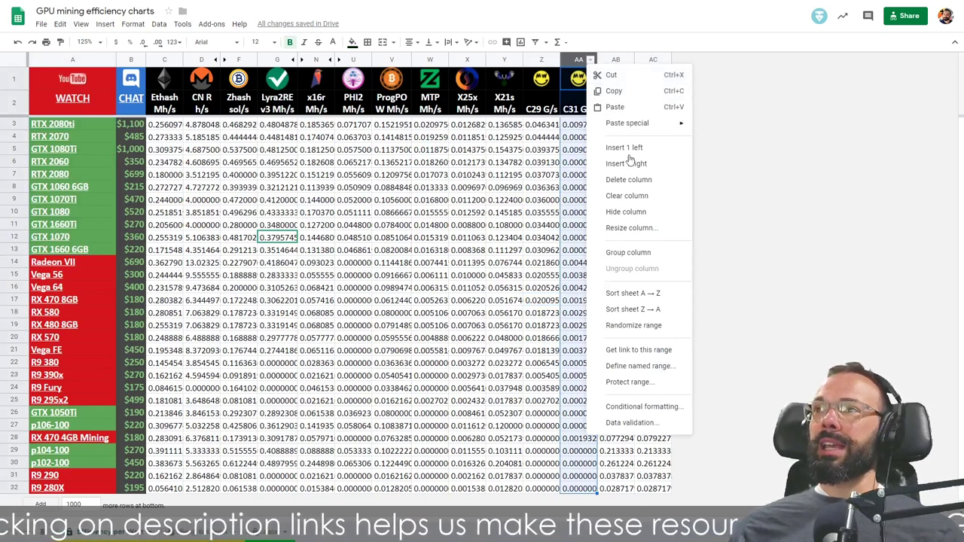
click(634, 310)
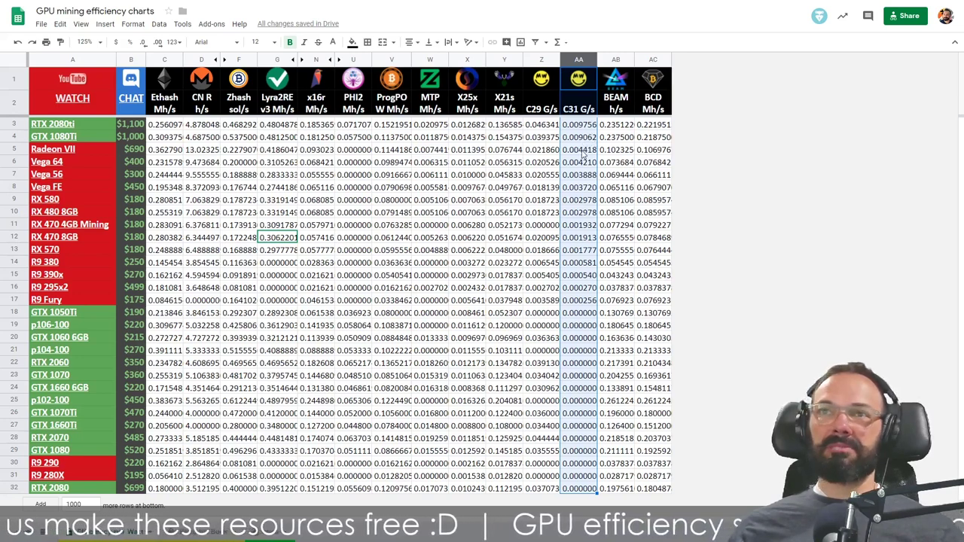
drag(584, 140, 587, 152)
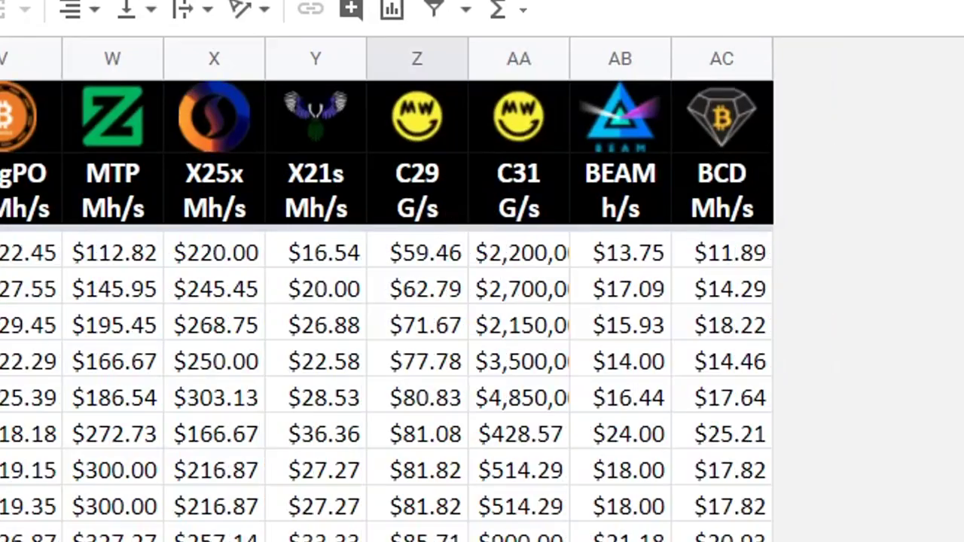
click(556, 65)
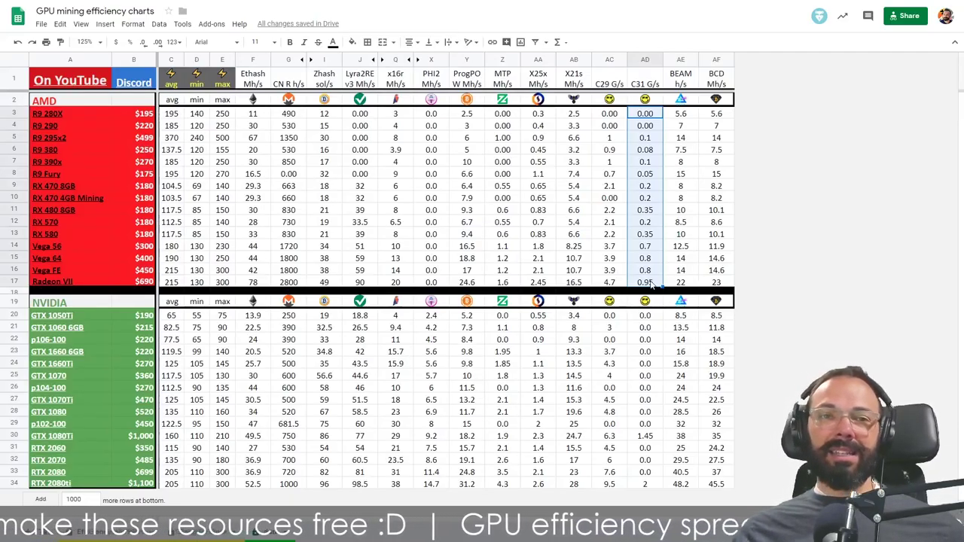
Step: Compare C31 G/s hashrates of NVIDIA cards (GTX 1080Ti 1.45, RTX 2080ti 2) against the AMD cards
drag(652, 316, 652, 472)
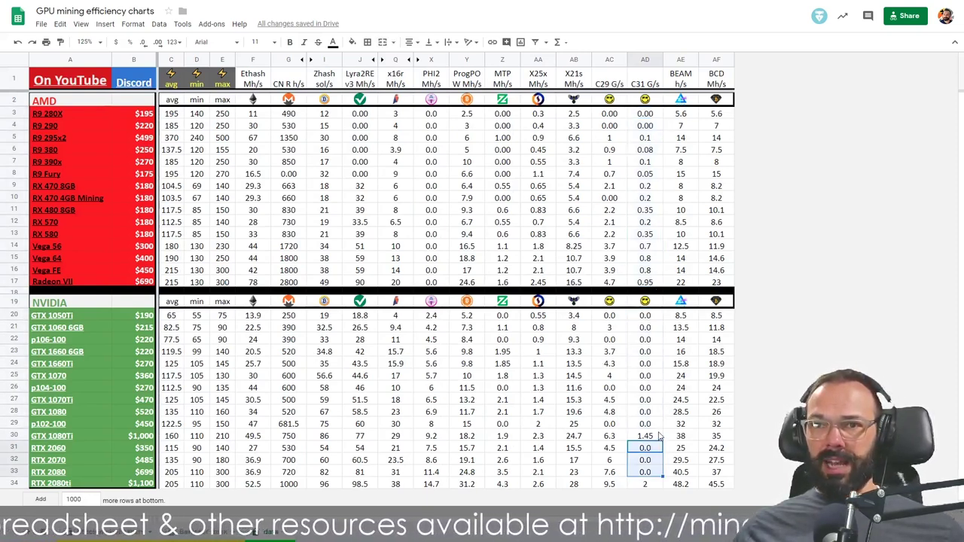
click(657, 435)
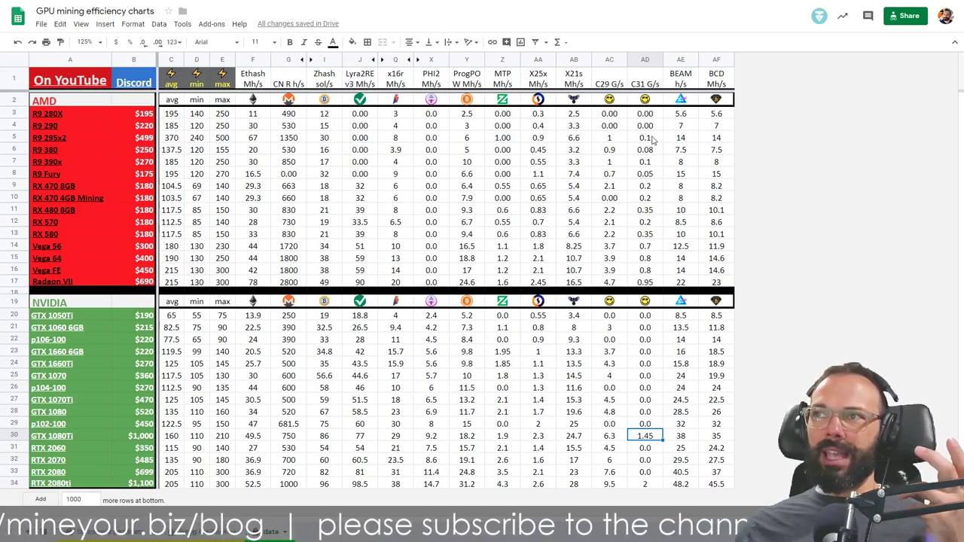
drag(652, 139, 652, 151)
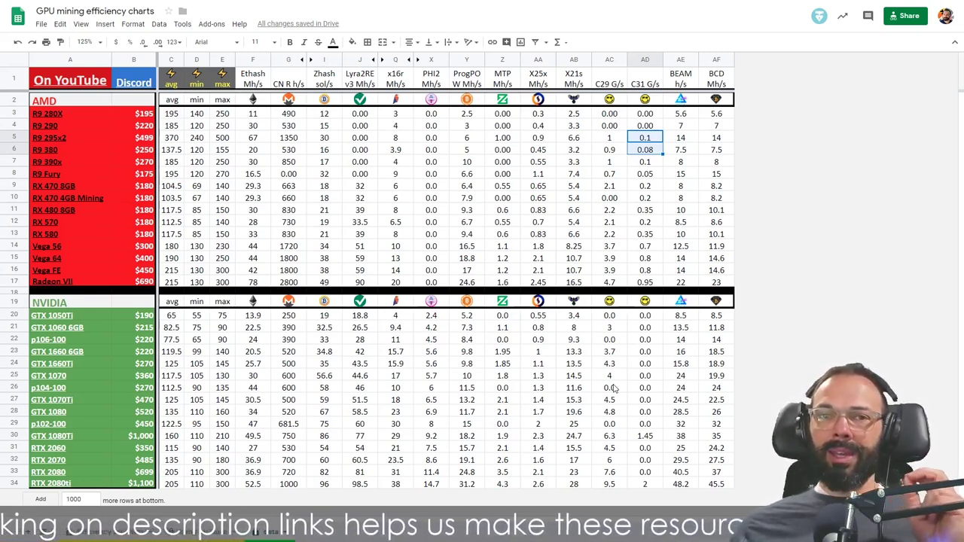
click(655, 437)
click(648, 484)
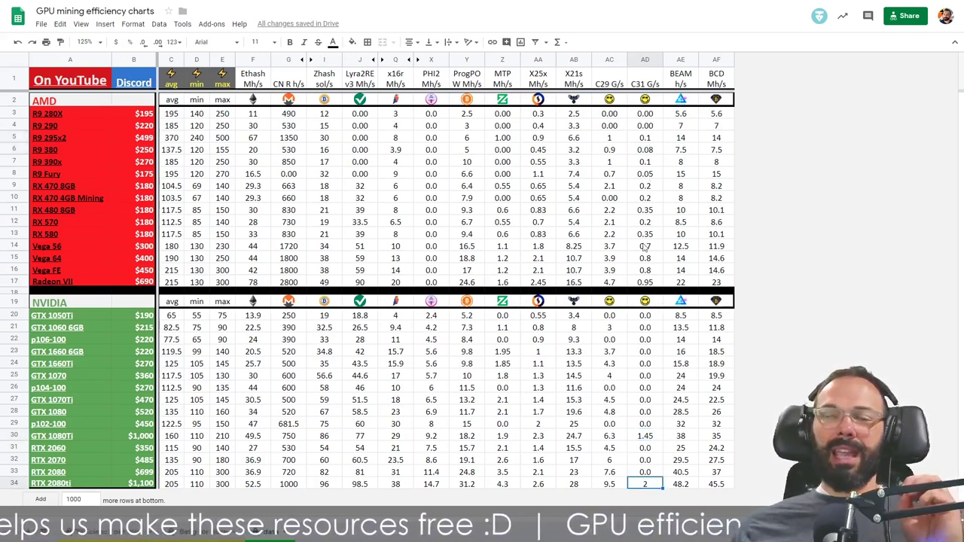
drag(652, 138, 652, 282)
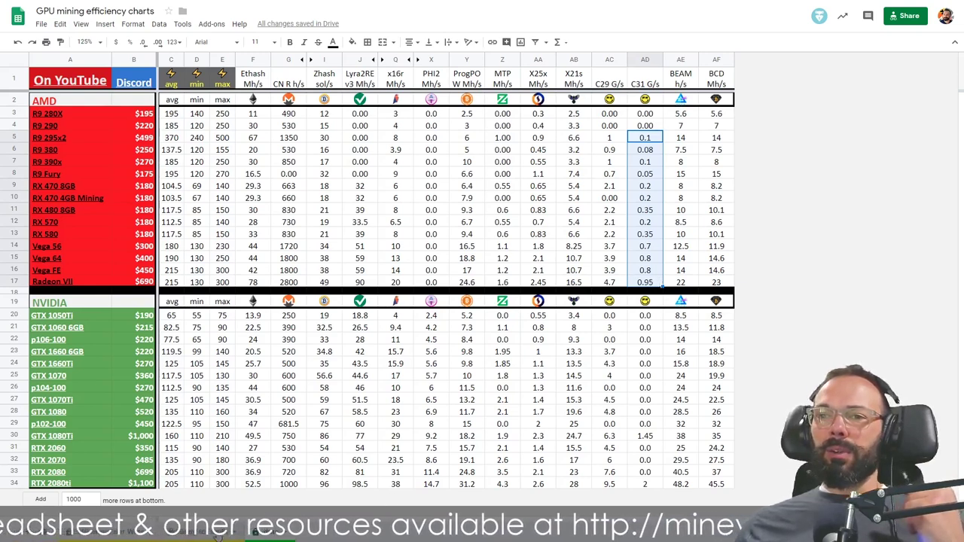
Step: Check the Radeon VII to Vega 56 efficiency rows, then their $500.00 and $514.29 C31 costs
click(113, 536)
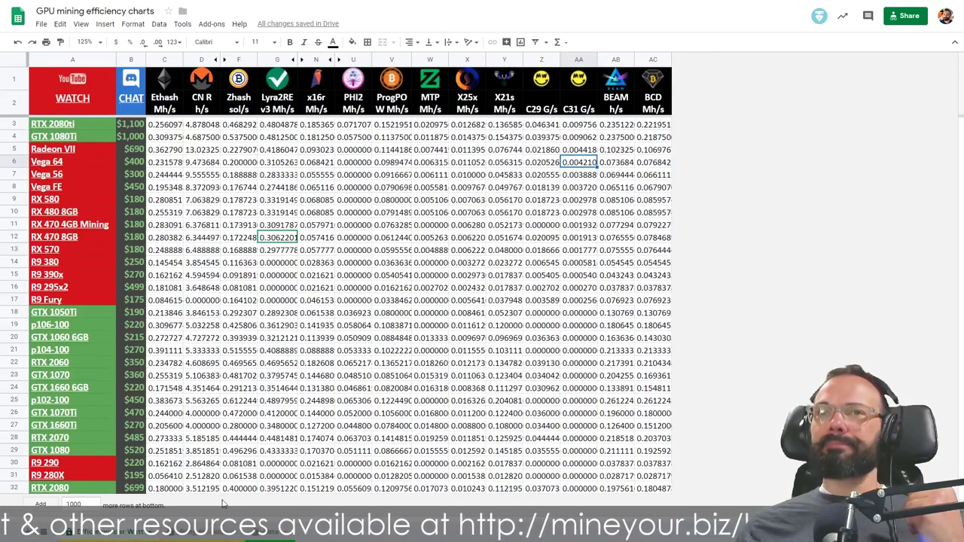
drag(94, 151, 93, 172)
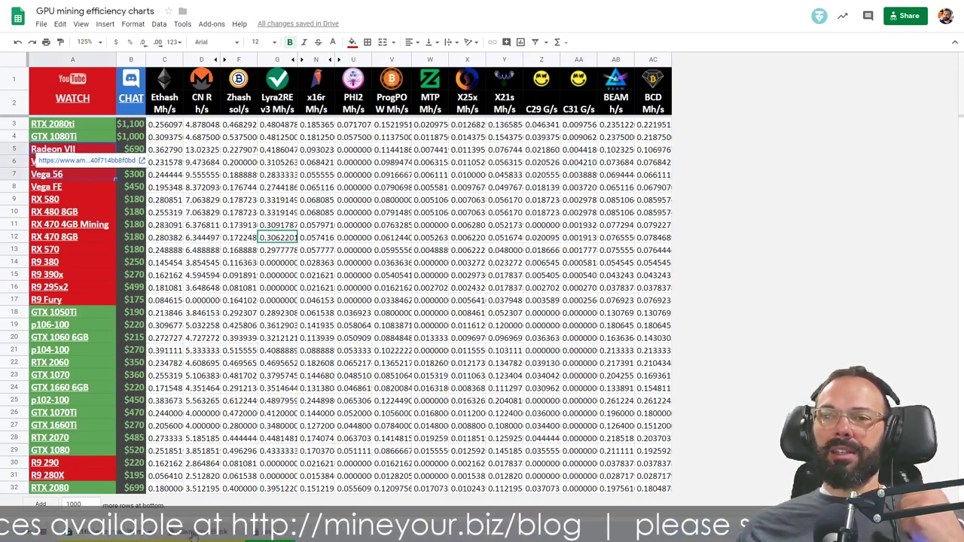
click(151, 534)
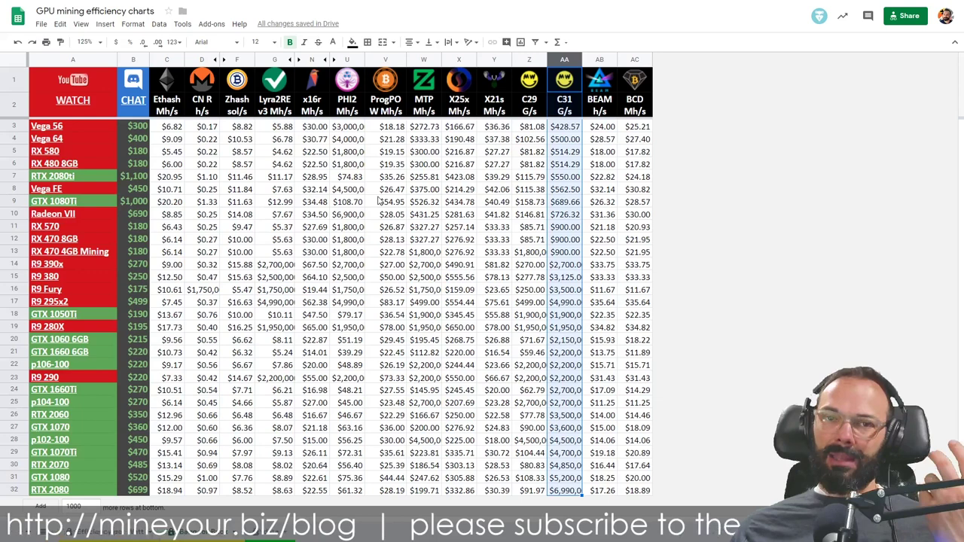
click(571, 139)
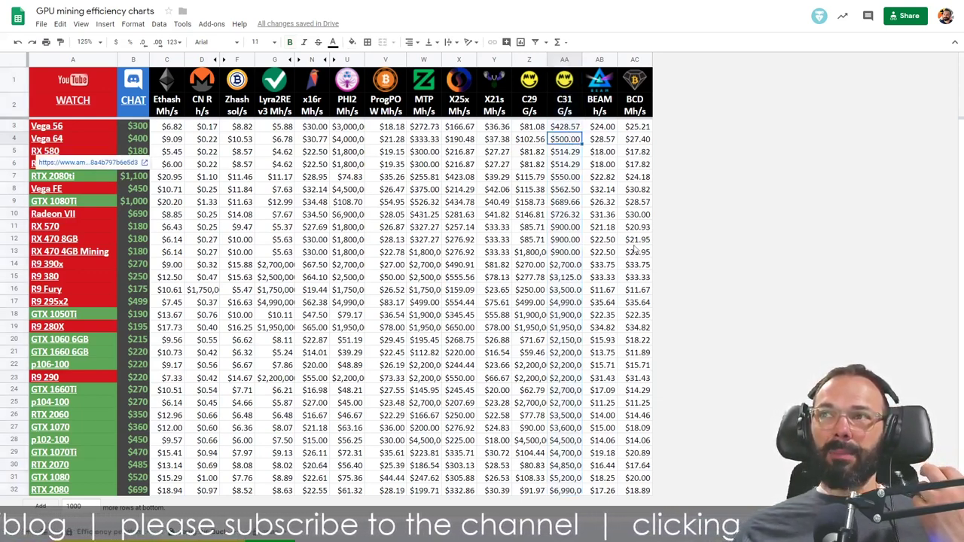
click(573, 154)
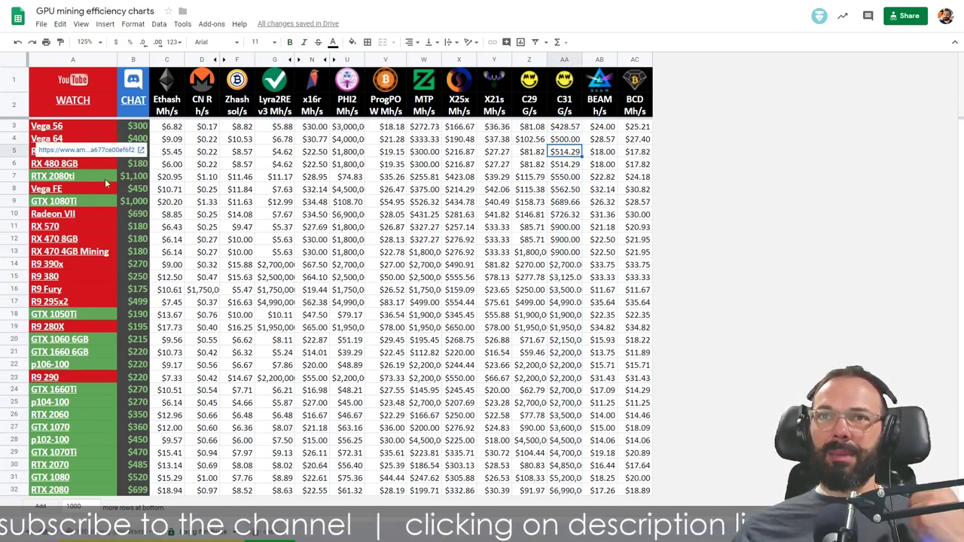
Step: Step through the top C31 efficiency values, including 0.004210, then return to the bang-for-buck sheet
click(98, 531)
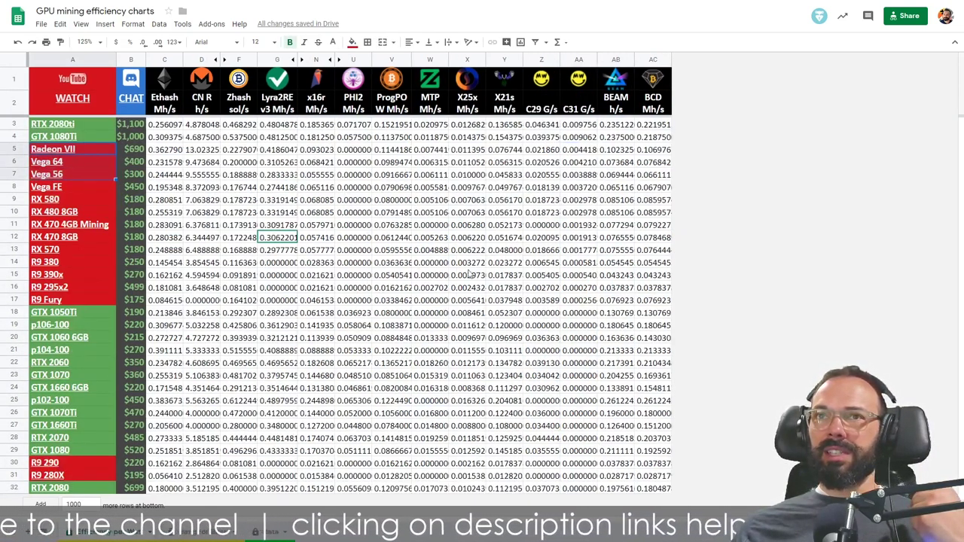
click(586, 126)
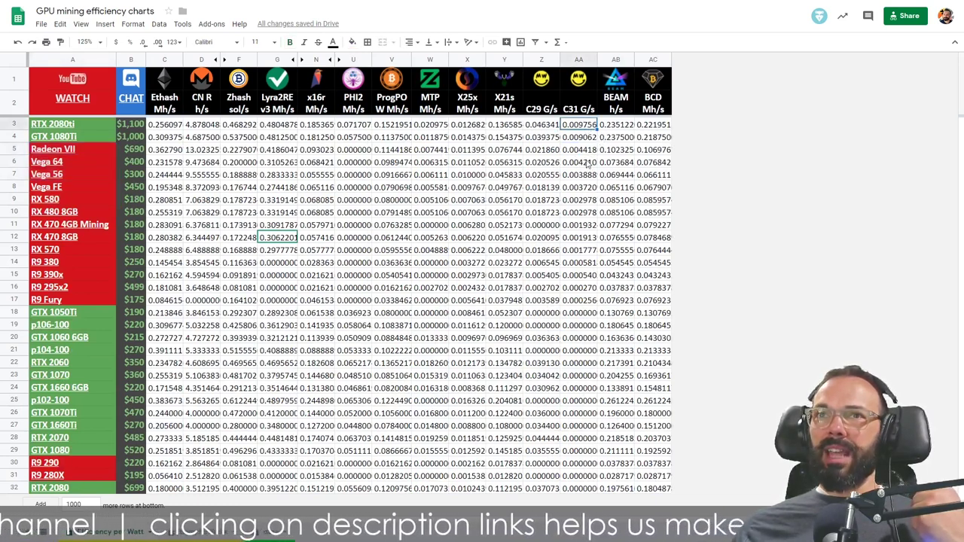
click(586, 153)
click(585, 162)
click(585, 175)
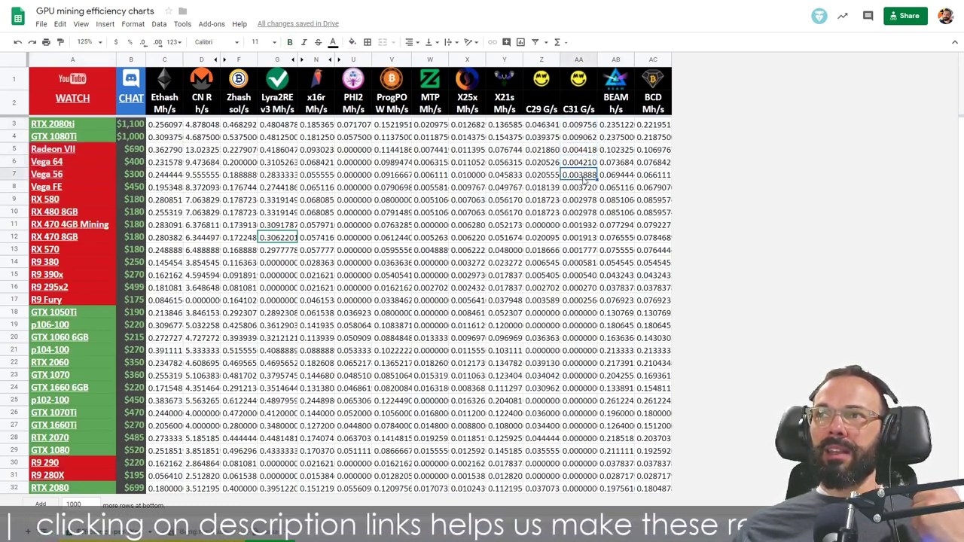
click(585, 165)
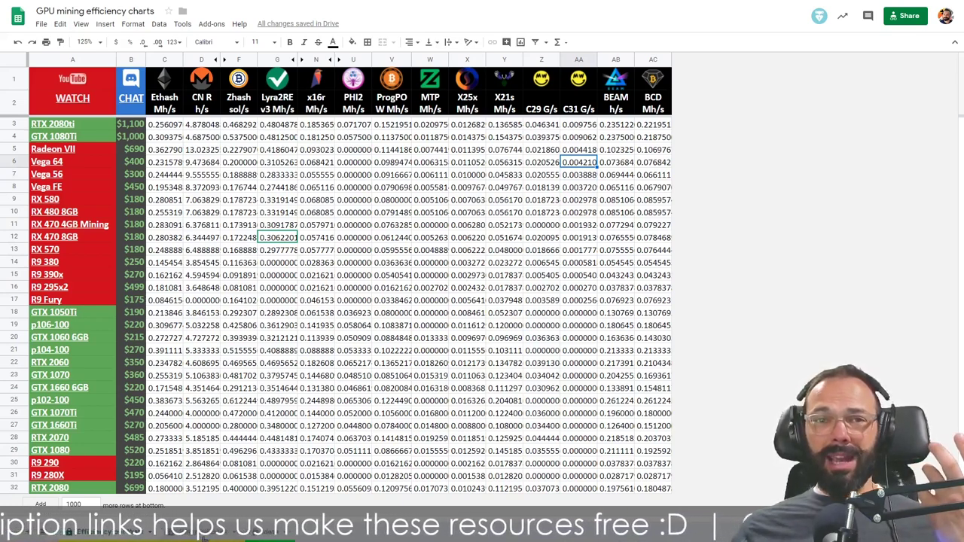
click(186, 533)
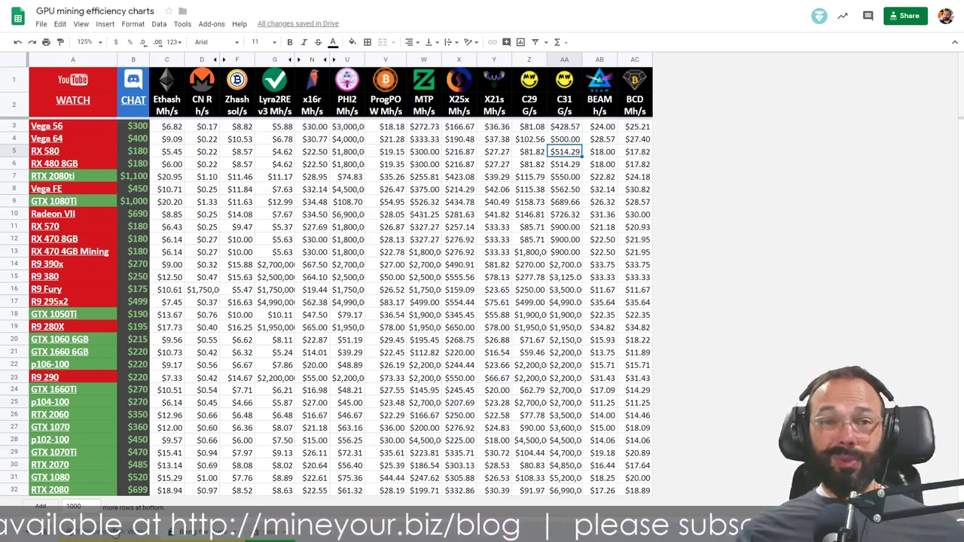
right_click(607, 60)
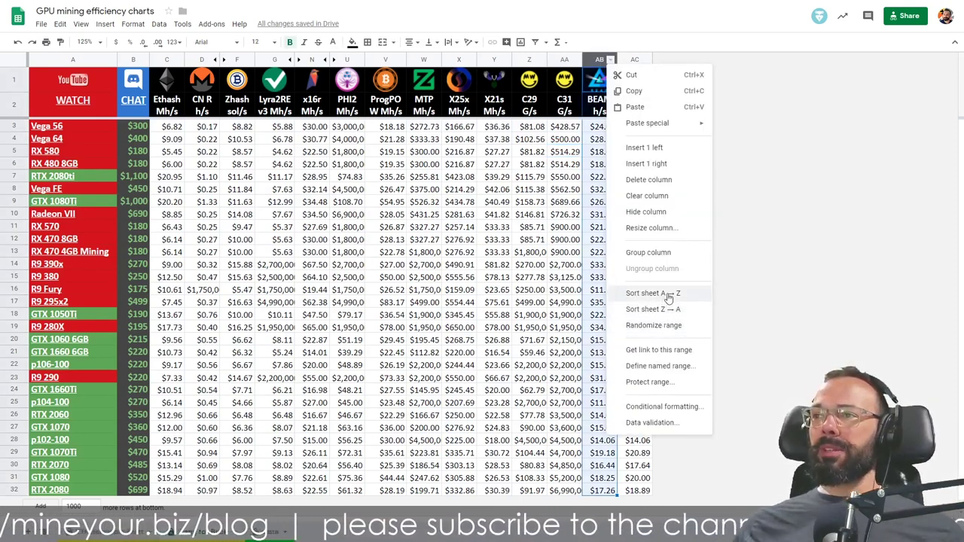
Step: Sort by BEAM cost ascending, making p104-100 cheapest at $11.25, and review the surrounding card values
click(667, 294)
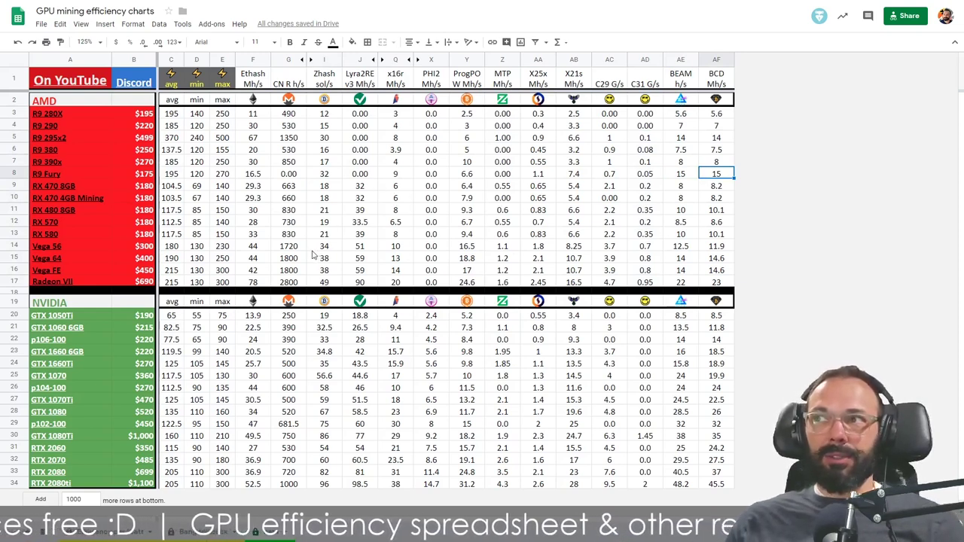
click(259, 176)
click(296, 176)
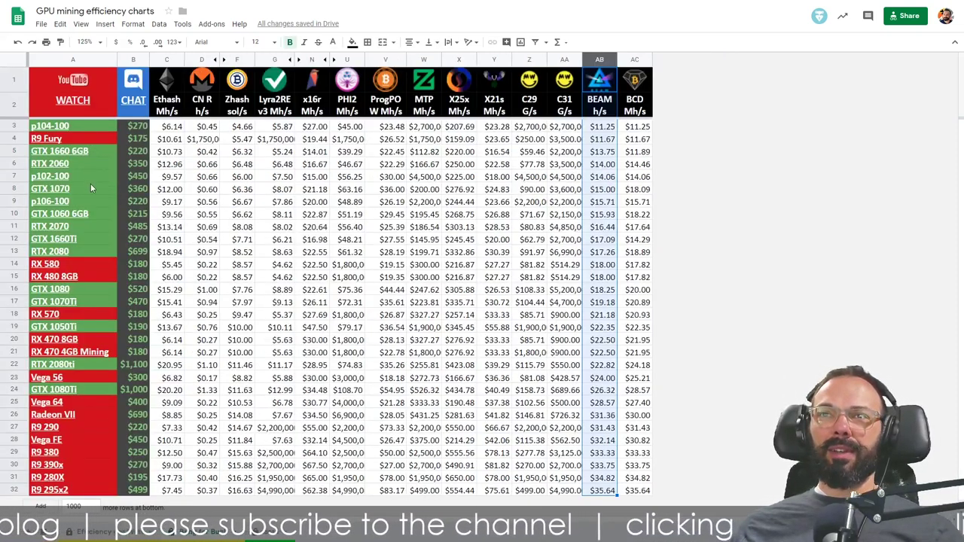
click(93, 125)
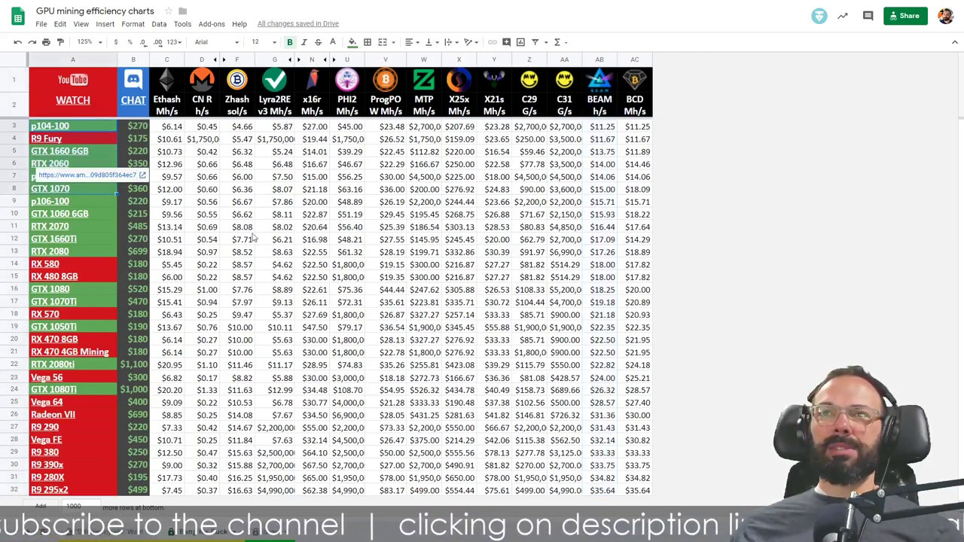
click(241, 190)
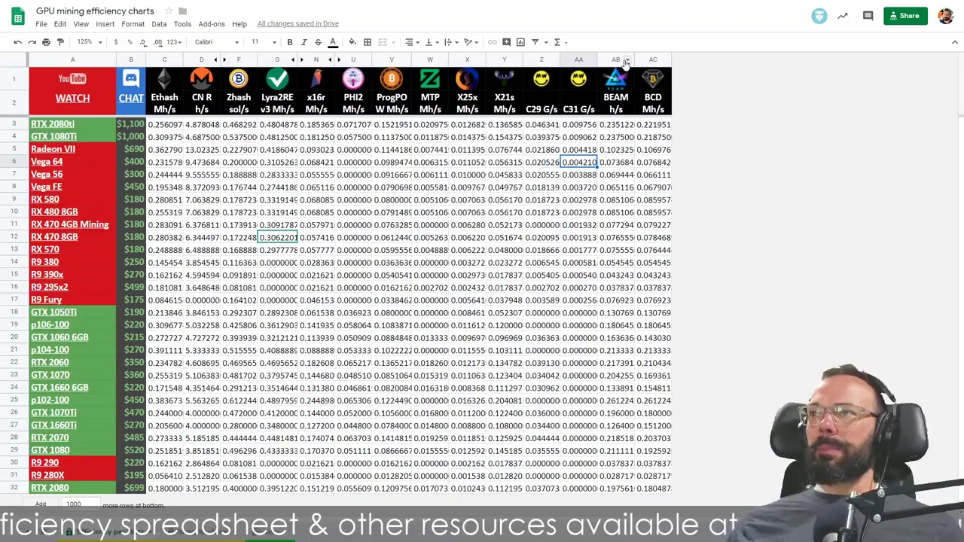
Step: Sort the efficiency sheet by BEAM, Z → A, so p102-100 leads at 0.261, and highlight the top five values
right_click(627, 65)
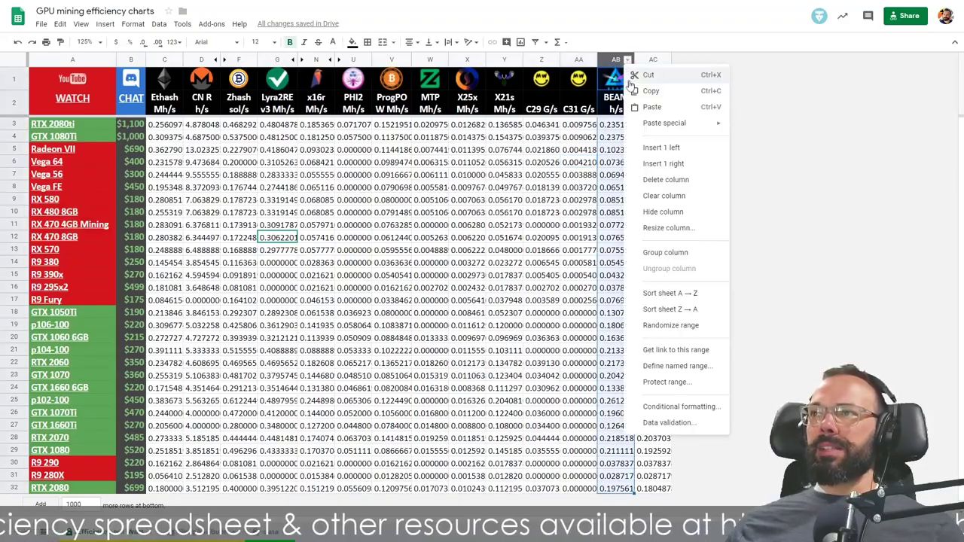
click(685, 313)
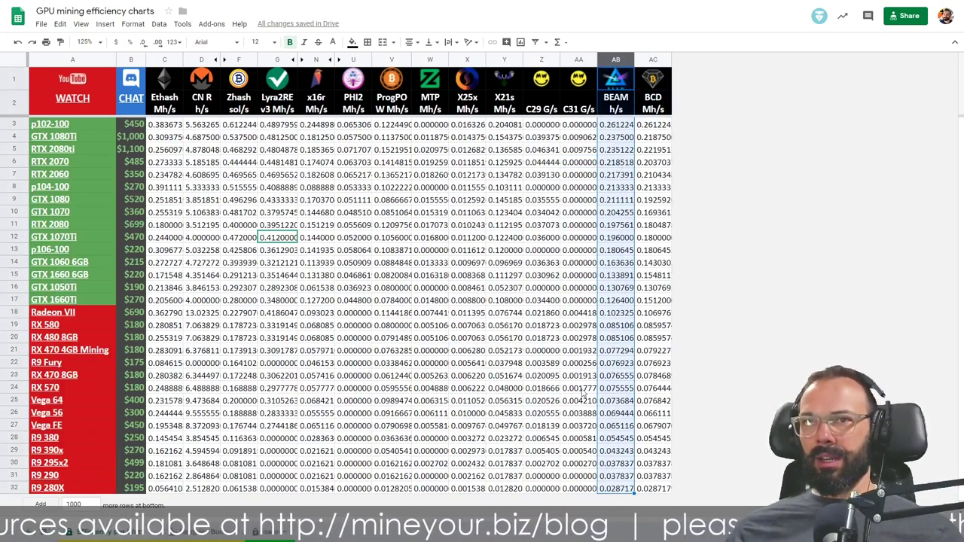
click(616, 301)
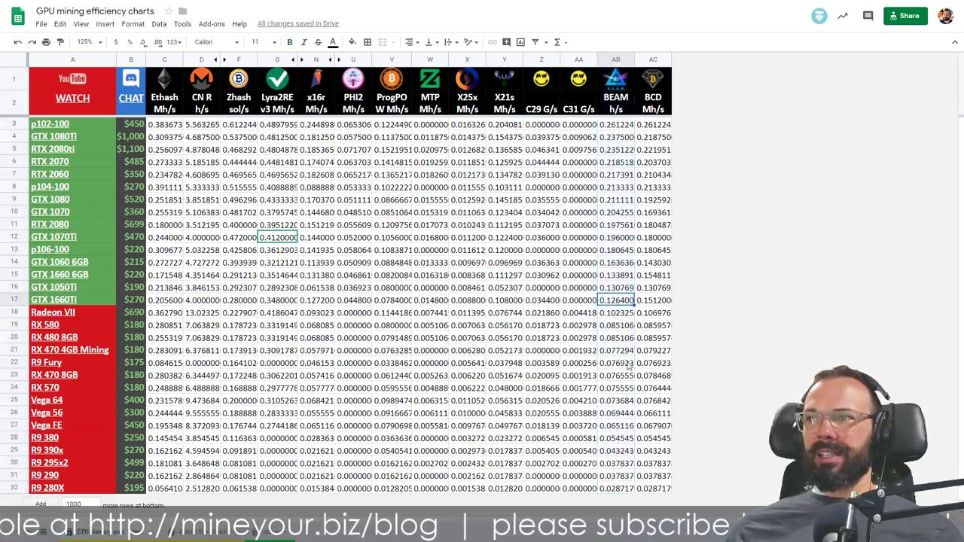
click(623, 314)
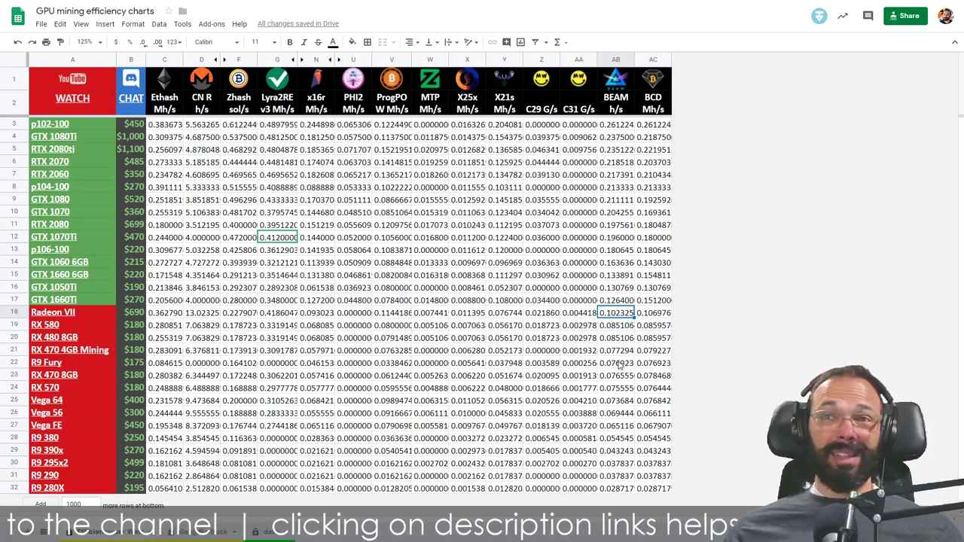
drag(616, 124, 616, 174)
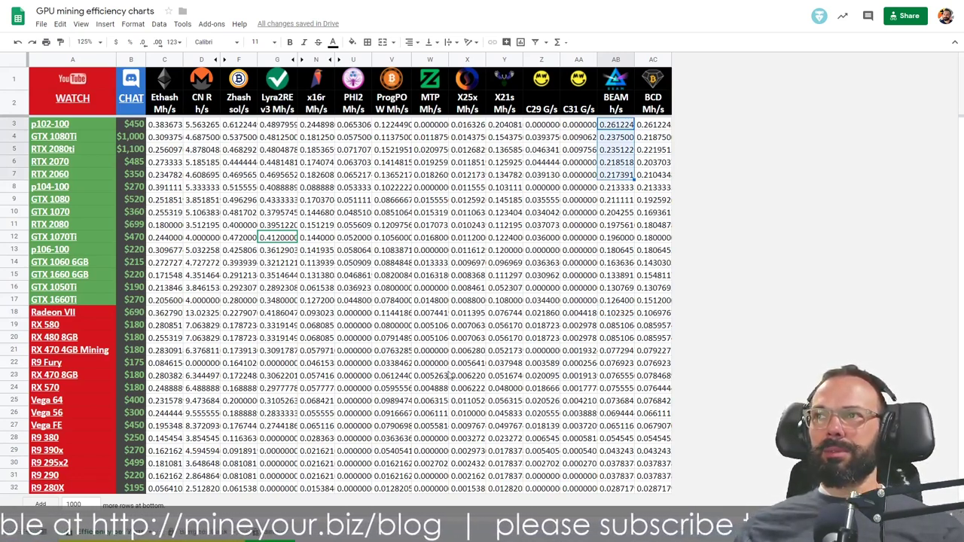
Step: Sort the efficiency-per-watt sheet by the BCD column, Z → A, most efficient first
right_click(662, 61)
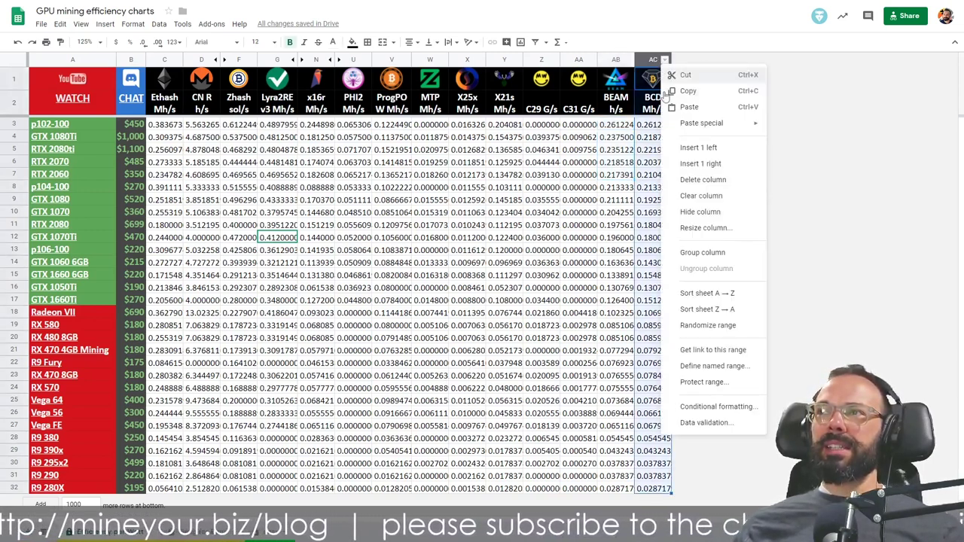
click(720, 310)
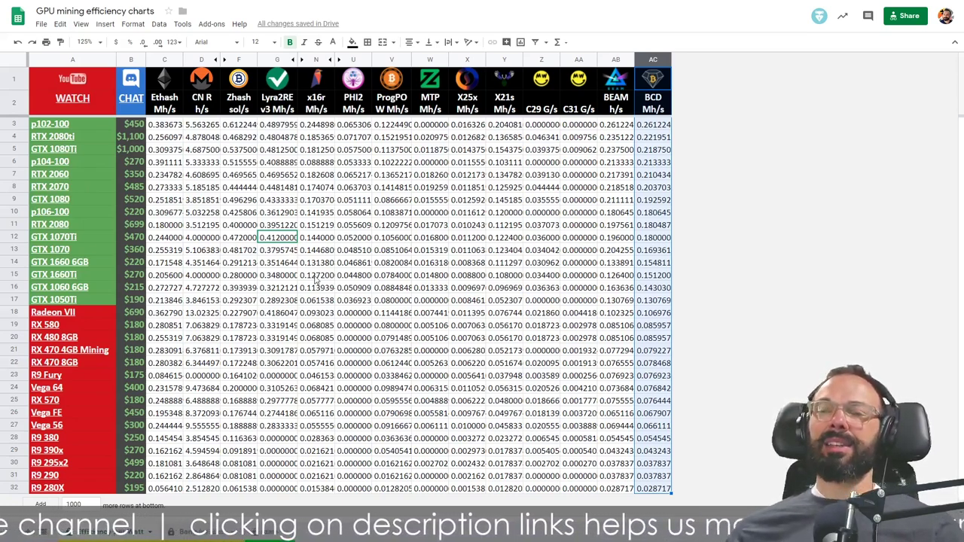
click(202, 536)
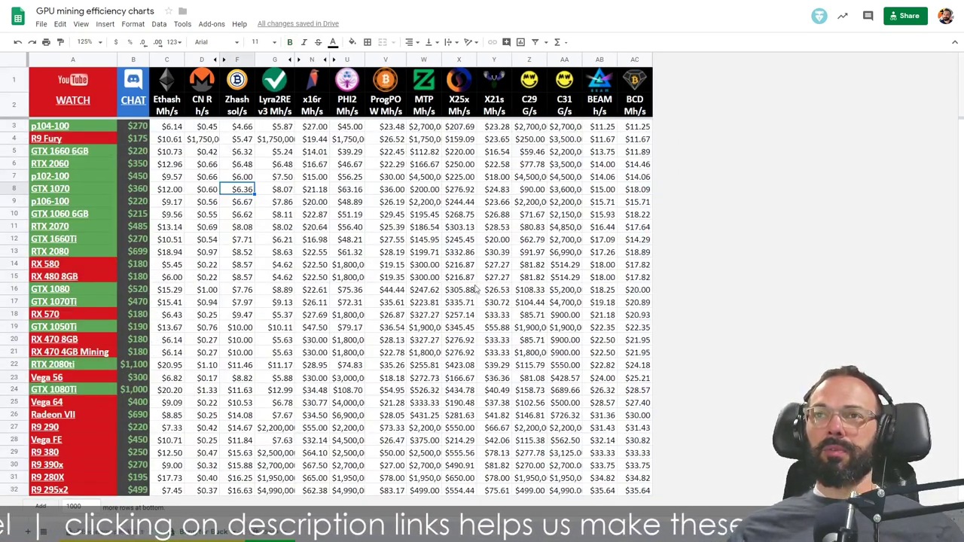
Step: Sort the bang-for-buck sheet by BCD cost A → Z, putting p104-100 first at $11.25
right_click(644, 60)
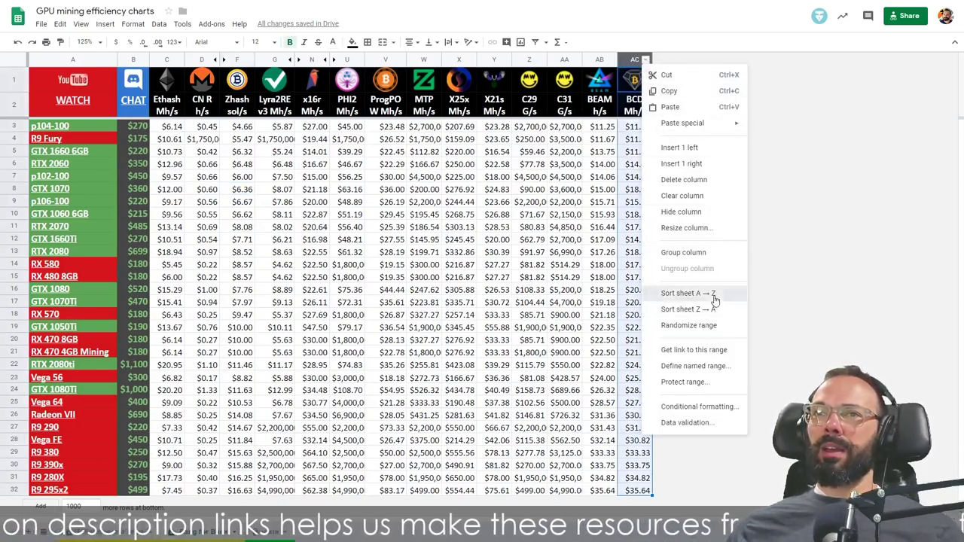
click(685, 293)
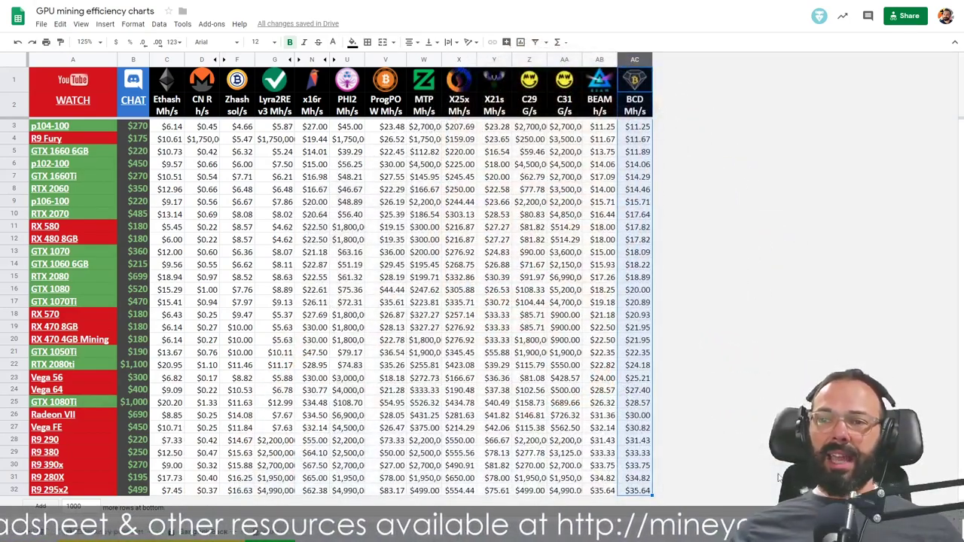
click(277, 536)
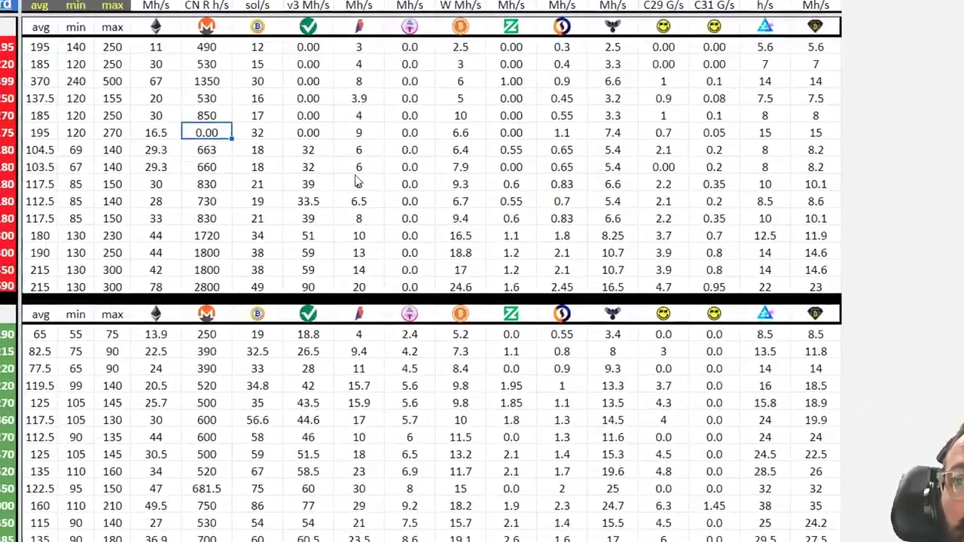
Step: Open the cell context menu on an x16r value in the raw hashrate sheet
right_click(359, 167)
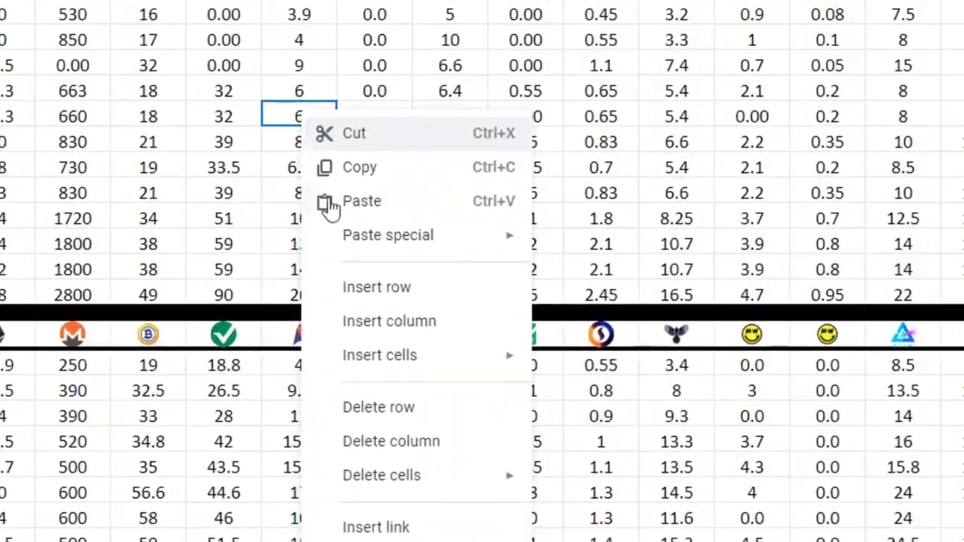